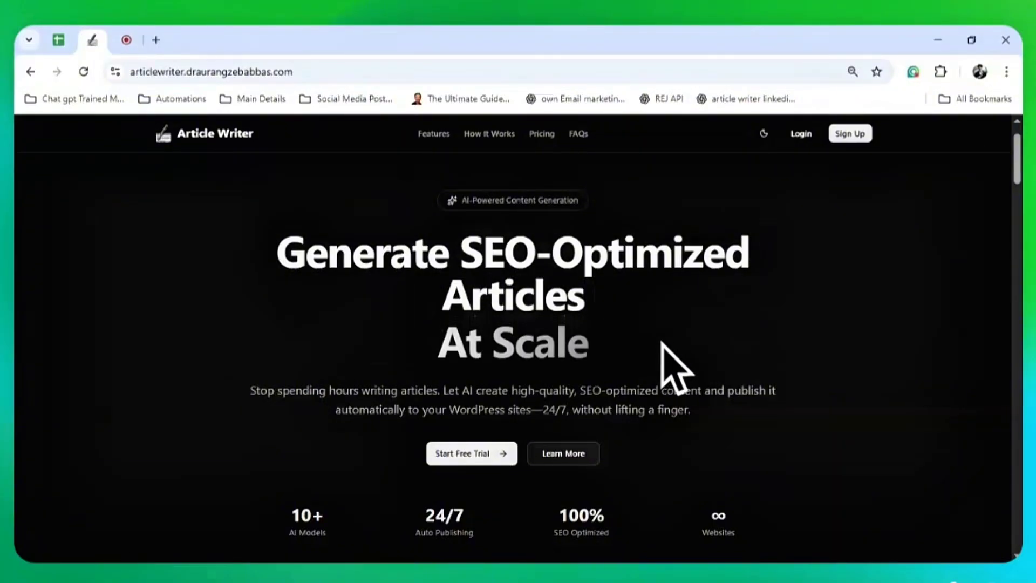
# Sign up for Article Writer with a Google account, reaching the Free Plan dashboard with 0/20 credits
pyautogui.click(851, 134)
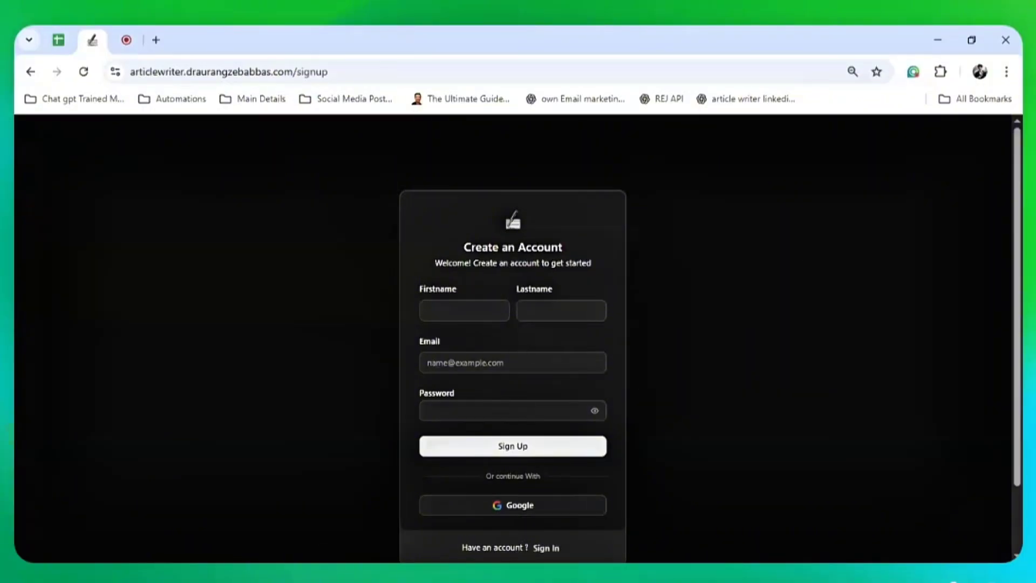
pyautogui.click(508, 505)
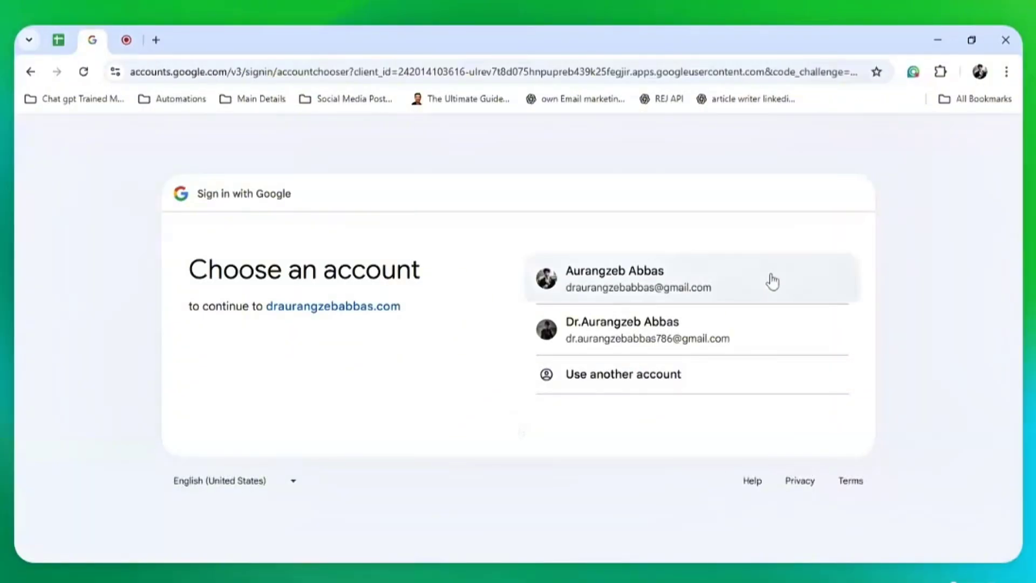
pyautogui.click(772, 282)
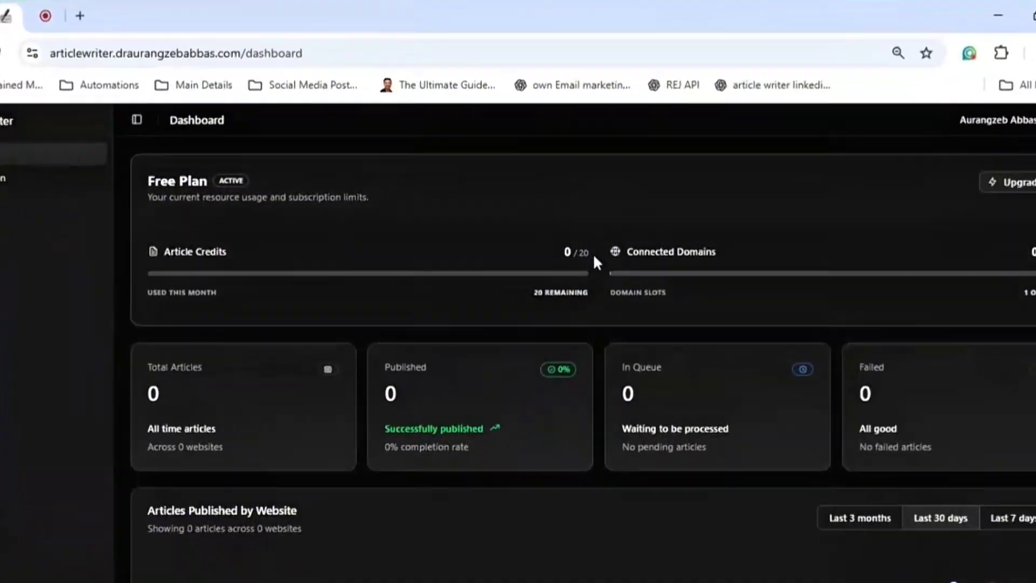
# Highlight the 0/20 article credit count and the connected domains limit on the dashboard
pyautogui.moveTo(591, 254); pyautogui.dragTo(563, 254)
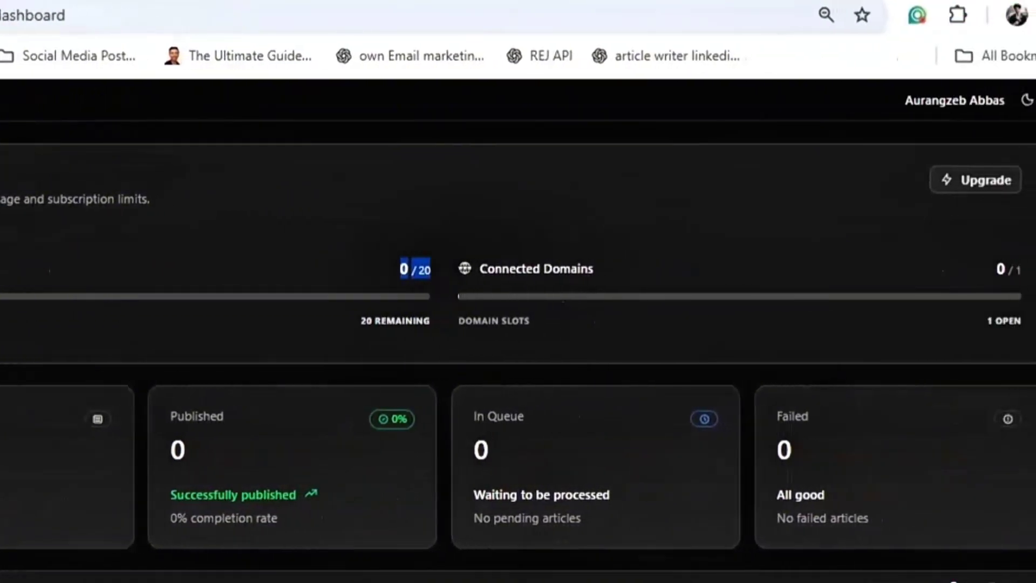
pyautogui.moveTo(1023, 271); pyautogui.dragTo(1008, 270)
pyautogui.click(843, 291)
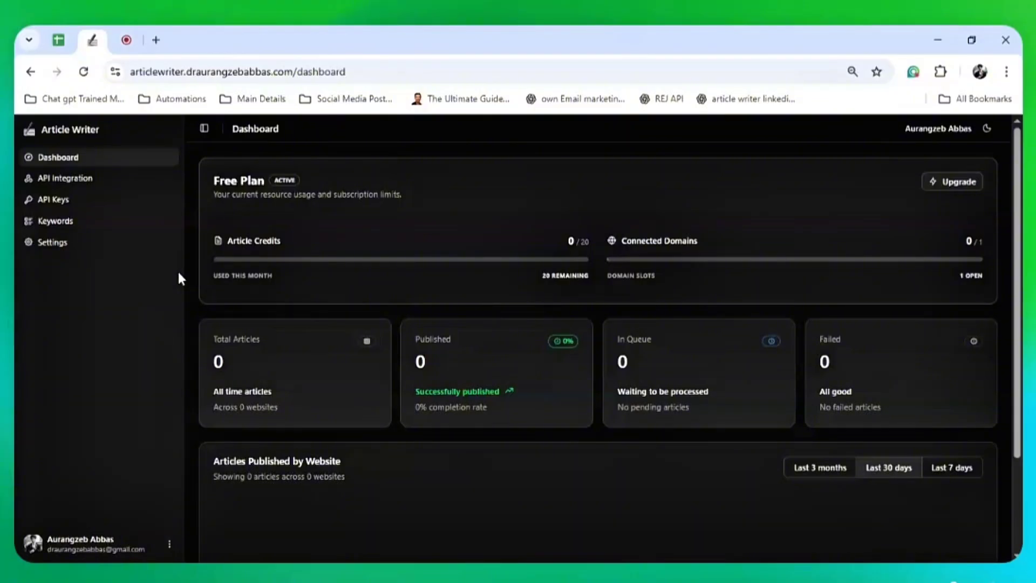
# Go to Settings and read through the WordPress Connection Guide steps
pyautogui.click(64, 248)
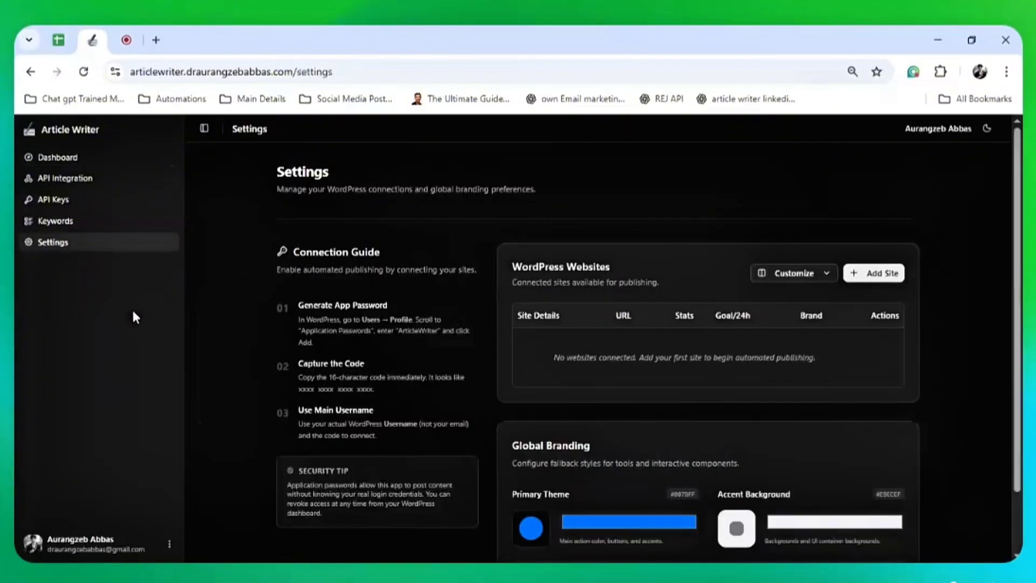
pyautogui.moveTo(292, 303); pyautogui.dragTo(333, 355)
pyautogui.moveTo(344, 391); pyautogui.dragTo(425, 513)
pyautogui.click(487, 446)
# Load the site's WordPress admin dashboard (wp-admin) in a new browser tab
pyautogui.hotkey('ctrl', 't')
pyautogui.write('draurangzebabbas.com')
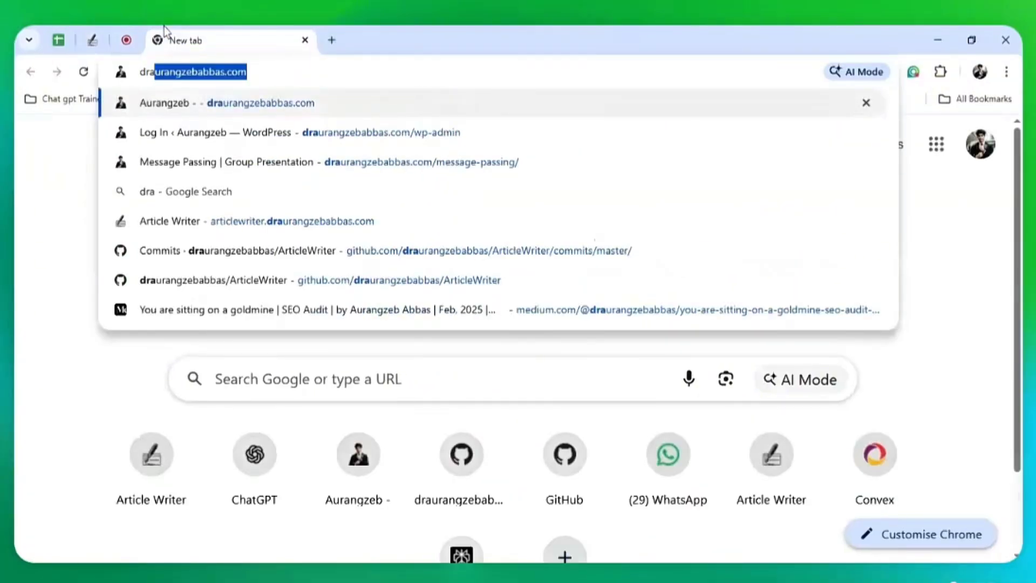
pyautogui.click(323, 134)
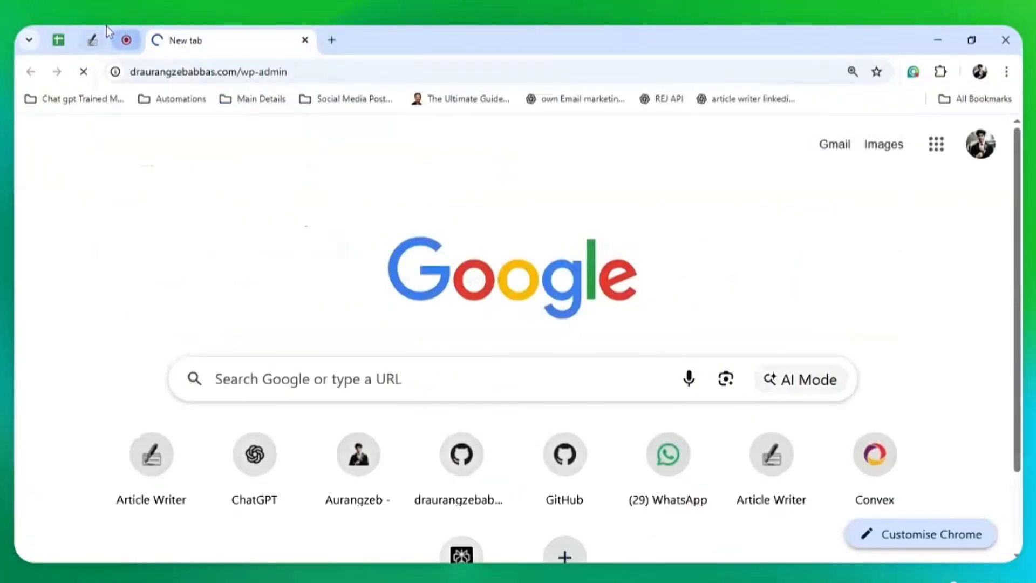
# Return to Article Writer Settings and highlight the suggested password name ArticleWriter
pyautogui.click(93, 40)
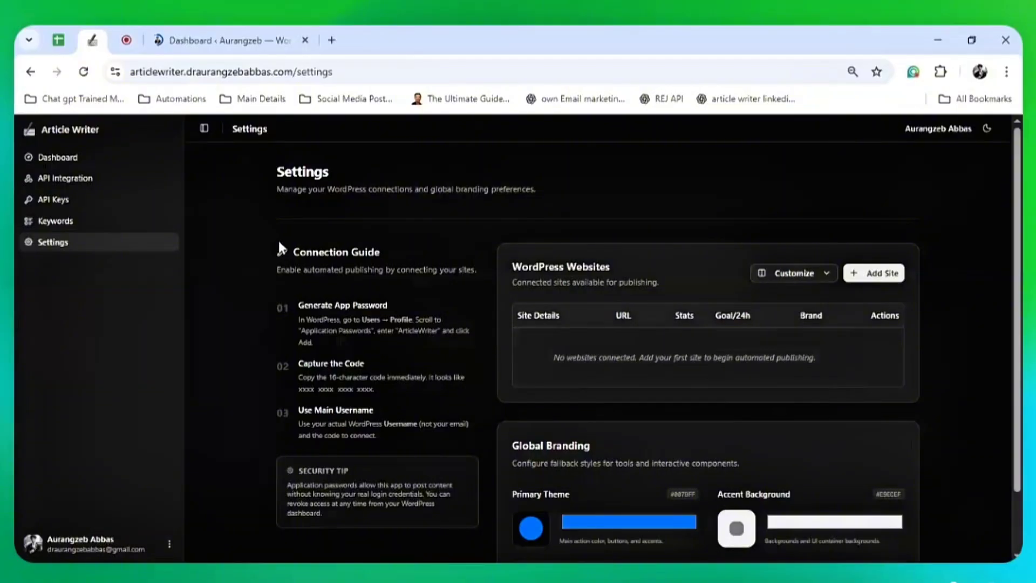
pyautogui.click(221, 33)
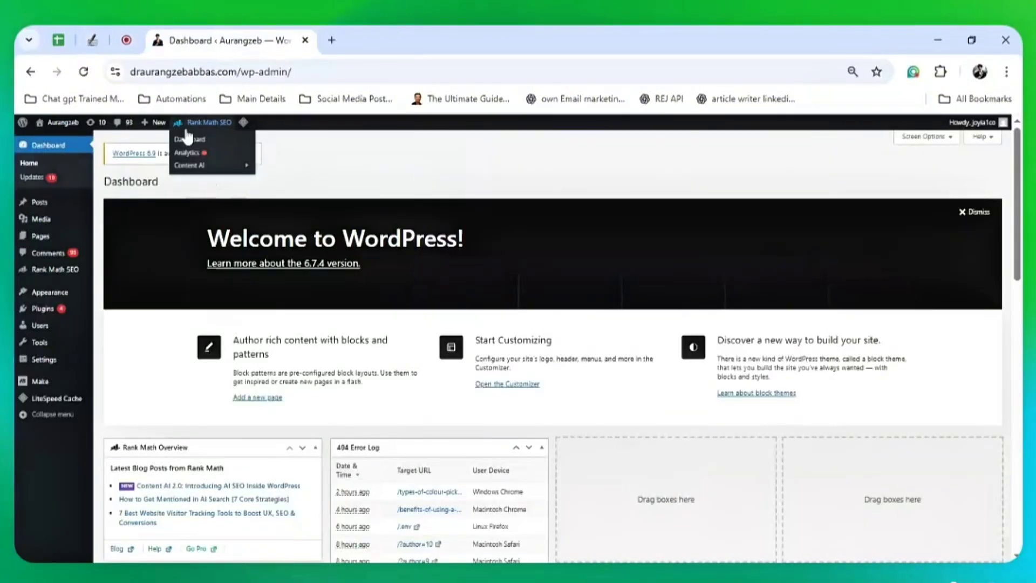
pyautogui.click(93, 40)
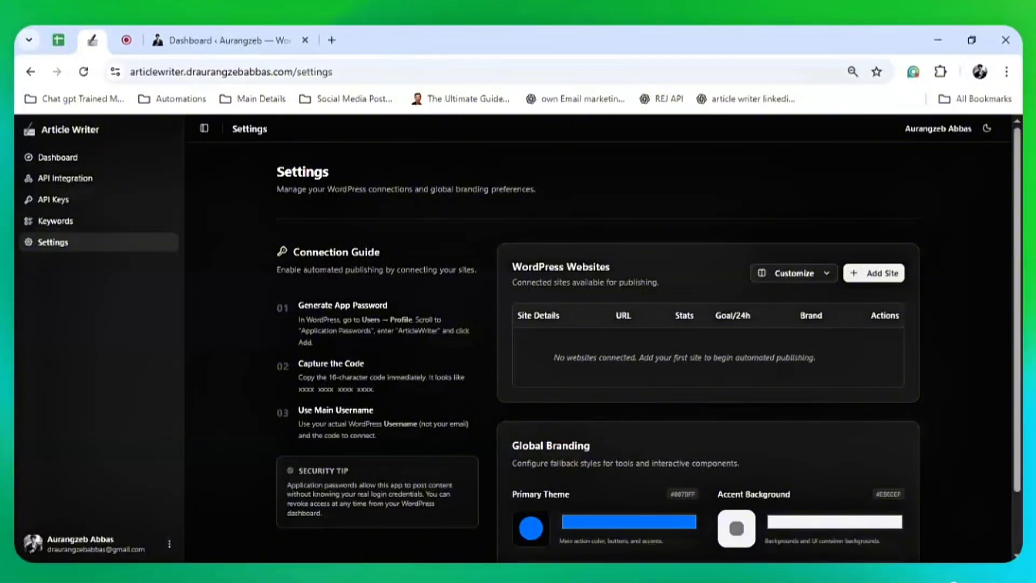
pyautogui.moveTo(399, 330); pyautogui.dragTo(437, 331)
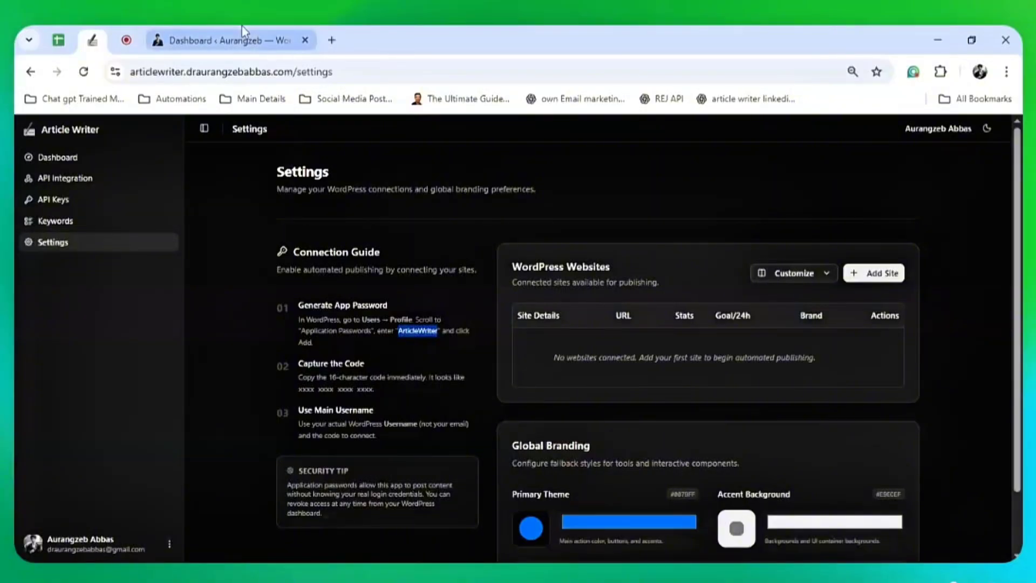
# In the WordPress user profile, revoke the existing ArticleWriter application password
pyautogui.click(238, 40)
pyautogui.moveTo(40, 326)
pyautogui.click(120, 359)
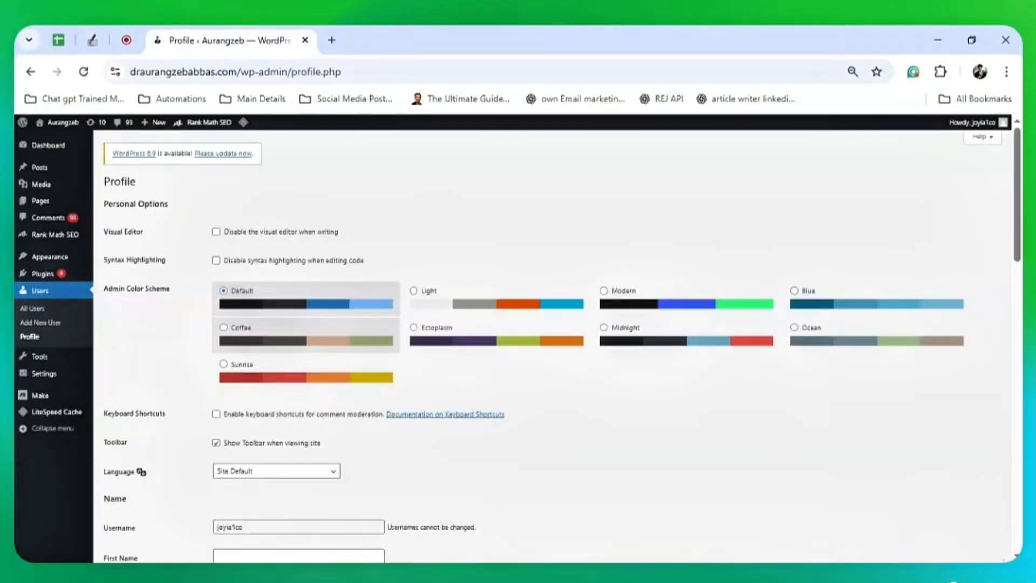
pyautogui.scroll(-10, 270, 347)
pyautogui.scroll(-8, 270, 347)
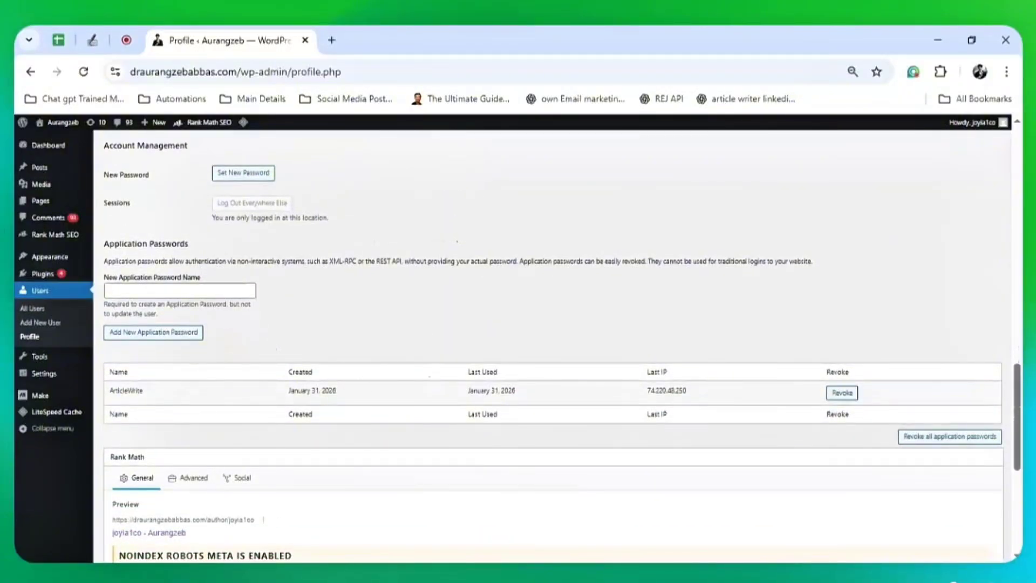
pyautogui.click(837, 395)
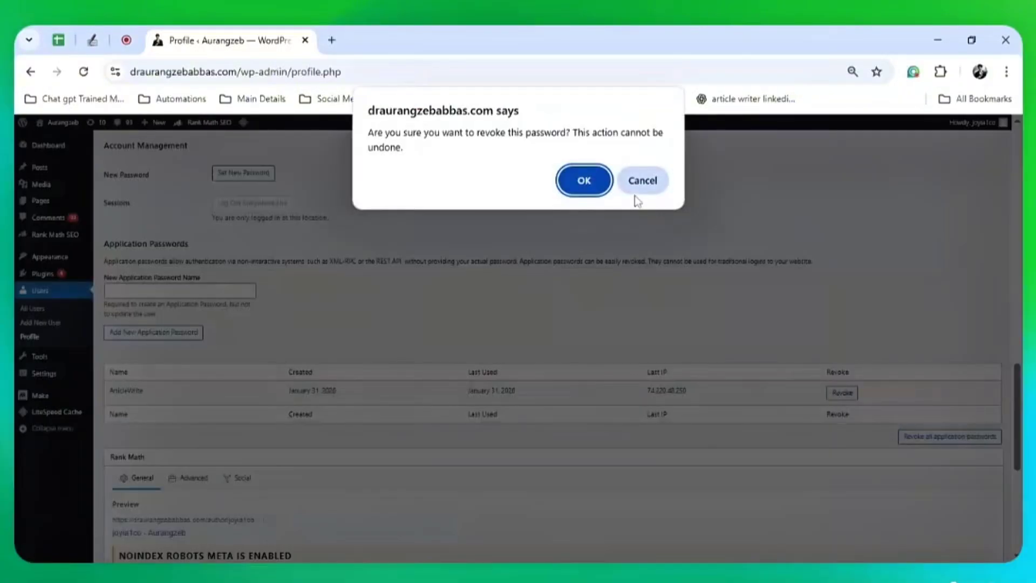
pyautogui.press('Return')
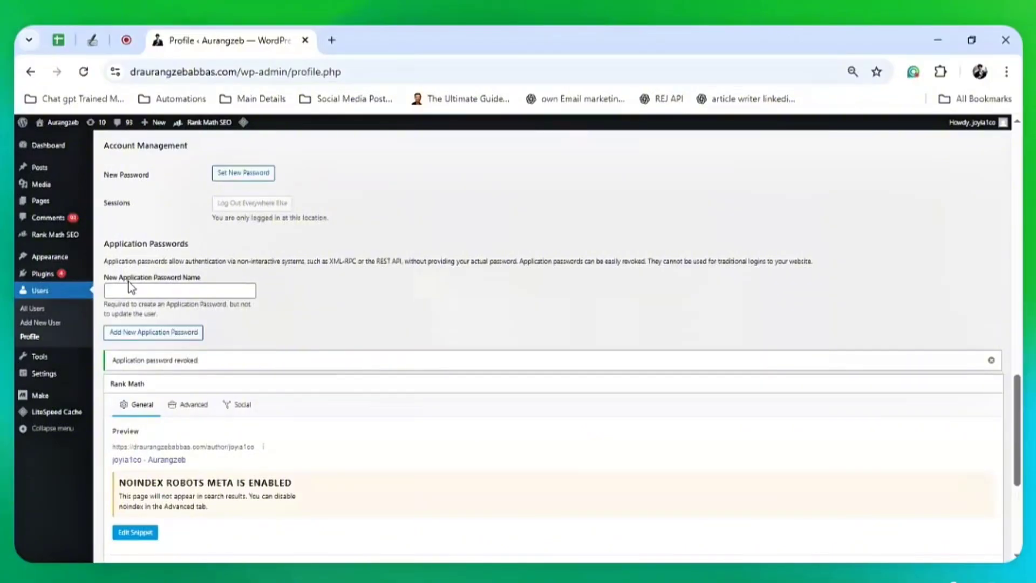
# Generate a new application password named ArticleWriter and copy its value
pyautogui.click(130, 290)
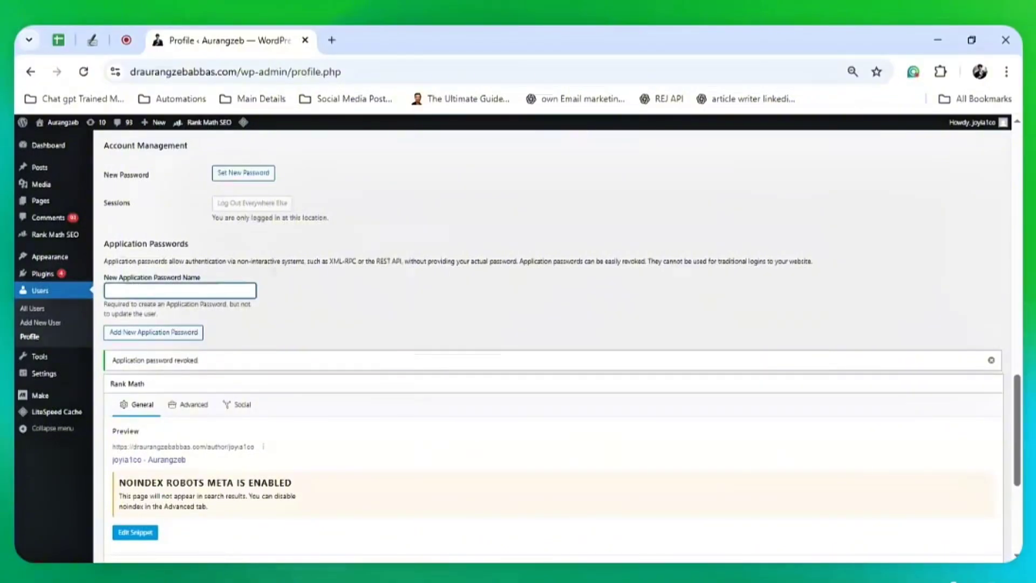
pyautogui.write('ArticleWriter')
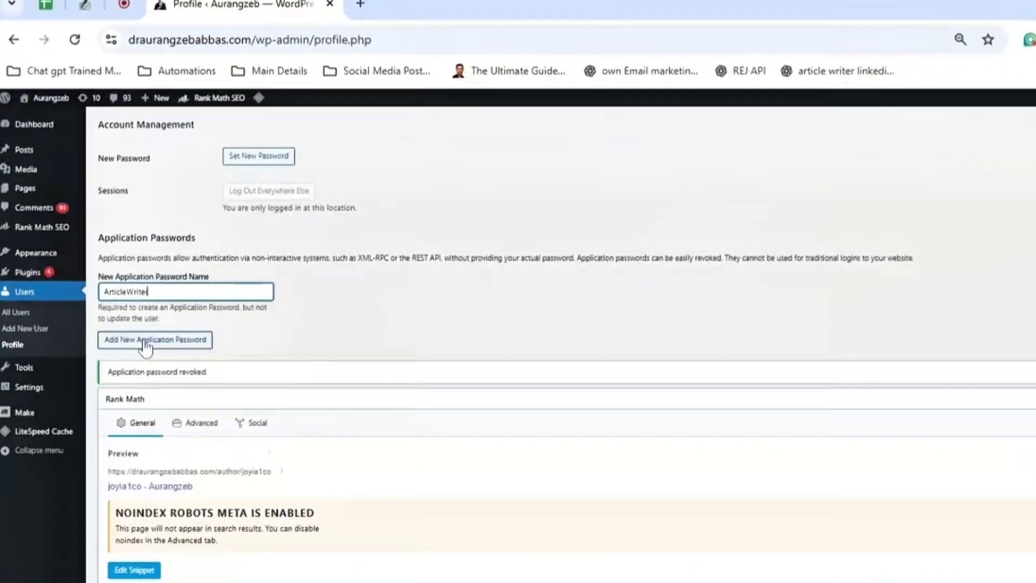
pyautogui.click(146, 340)
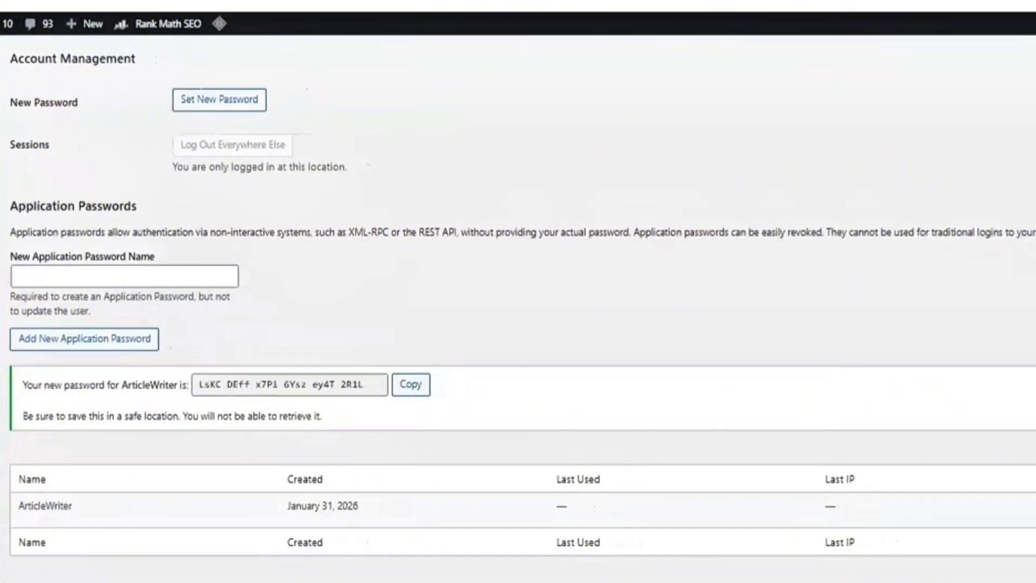
pyautogui.moveTo(351, 383); pyautogui.dragTo(125, 384)
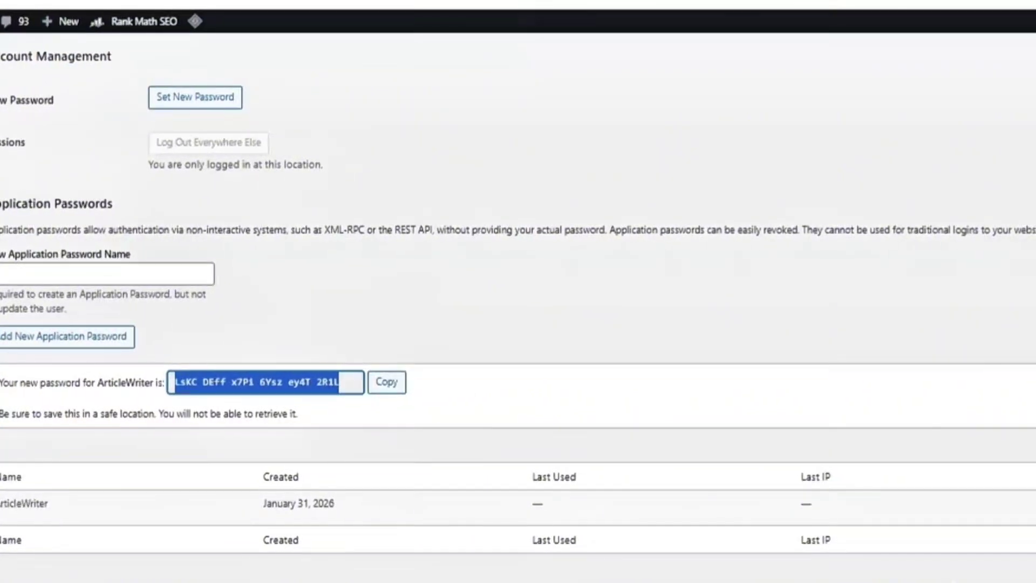
pyautogui.click(324, 384)
pyautogui.click(388, 382)
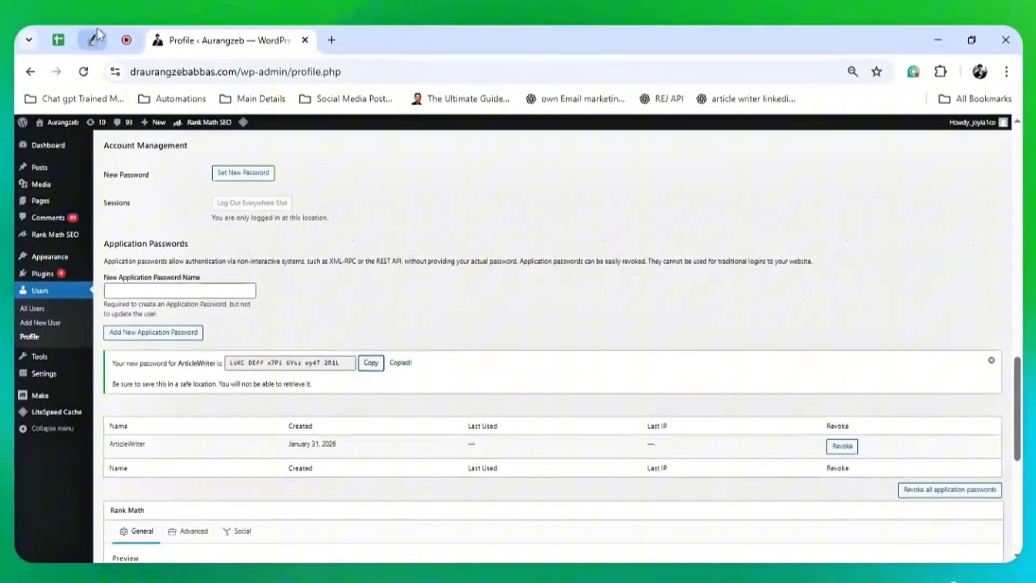
# Start a new WordPress site connection and paste the copied application password
pyautogui.click(93, 40)
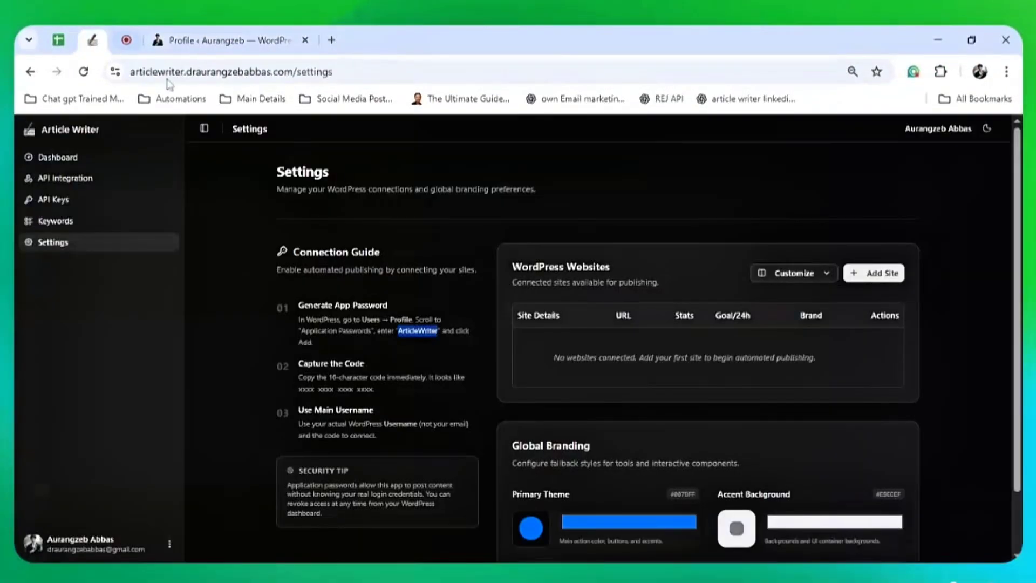
pyautogui.click(869, 273)
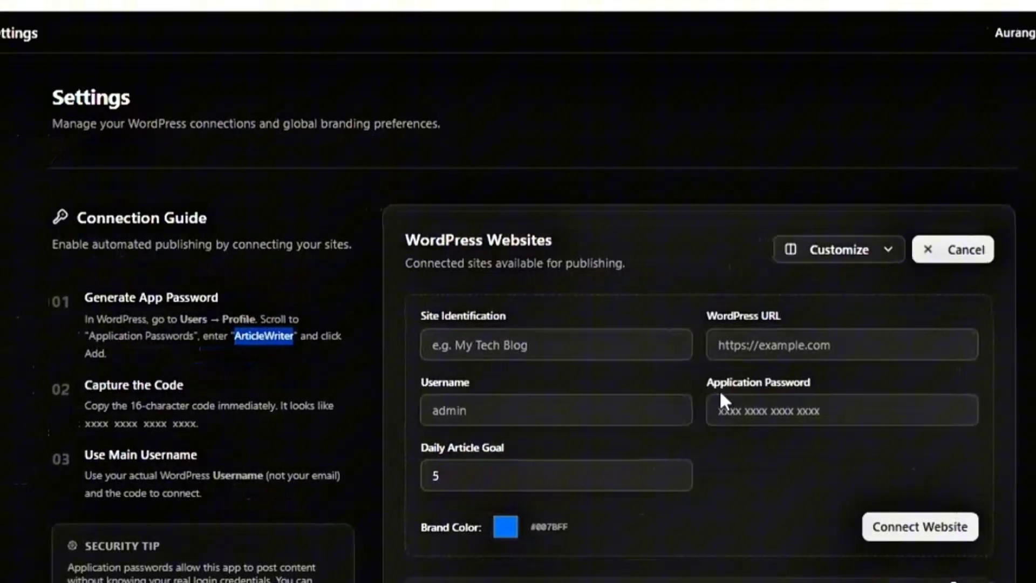
pyautogui.click(664, 456)
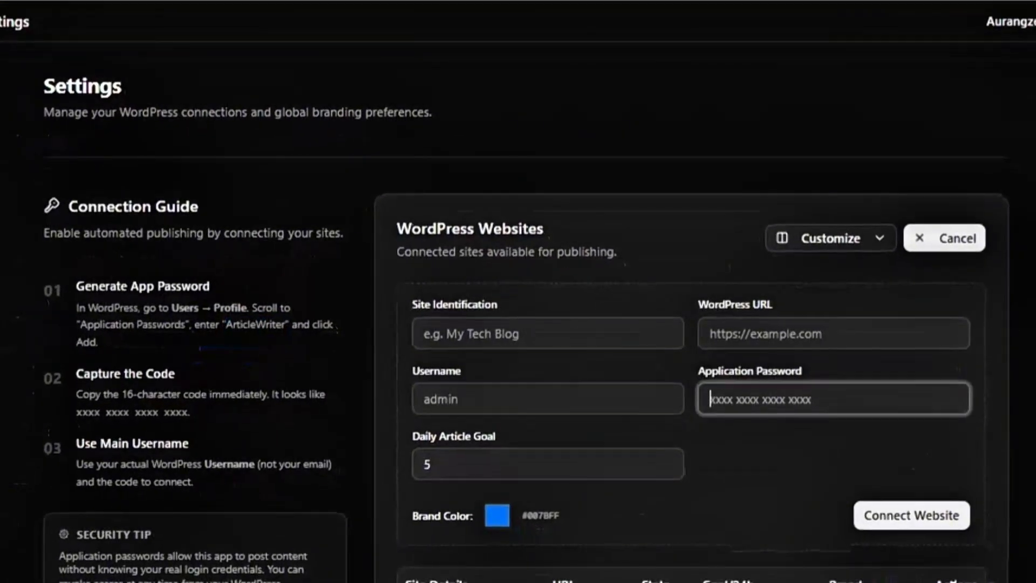
pyautogui.hotkey('ctrl', 'v')
pyautogui.click(834, 333)
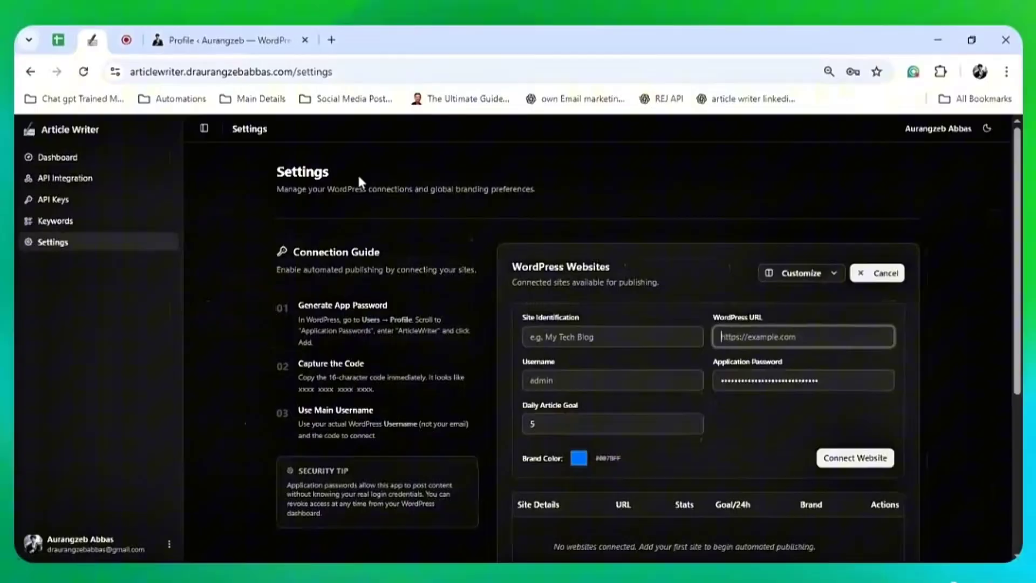
# Copy the site's base address from the WordPress tab into the connection's URL field
pyautogui.click(226, 40)
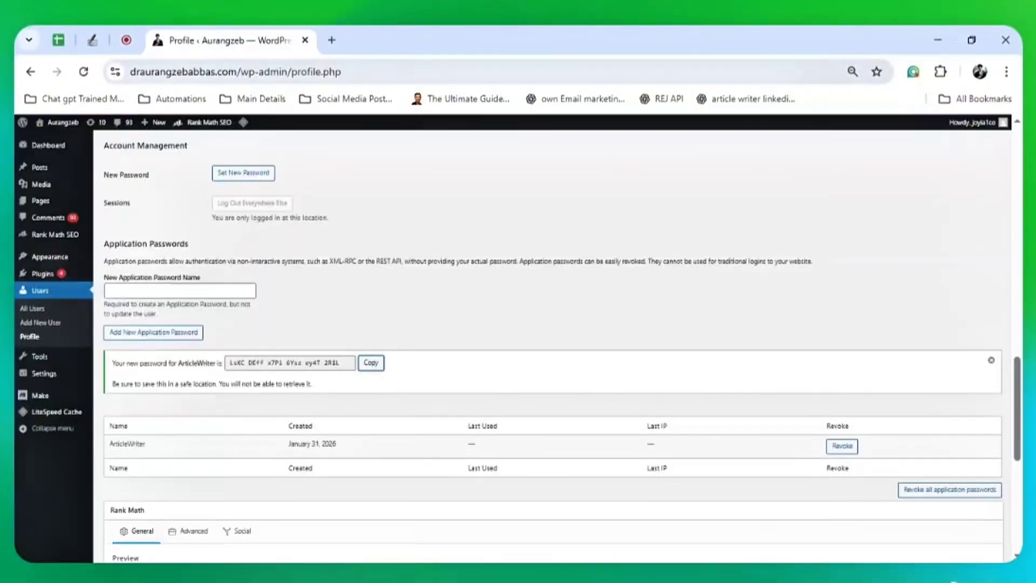
pyautogui.moveTo(270, 72); pyautogui.dragTo(113, 77)
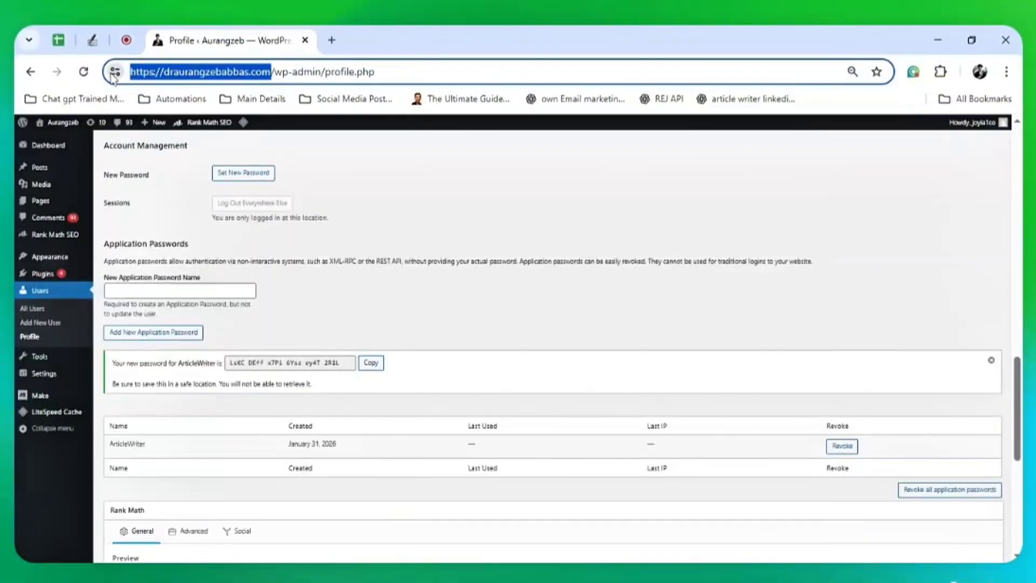
pyautogui.click(92, 40)
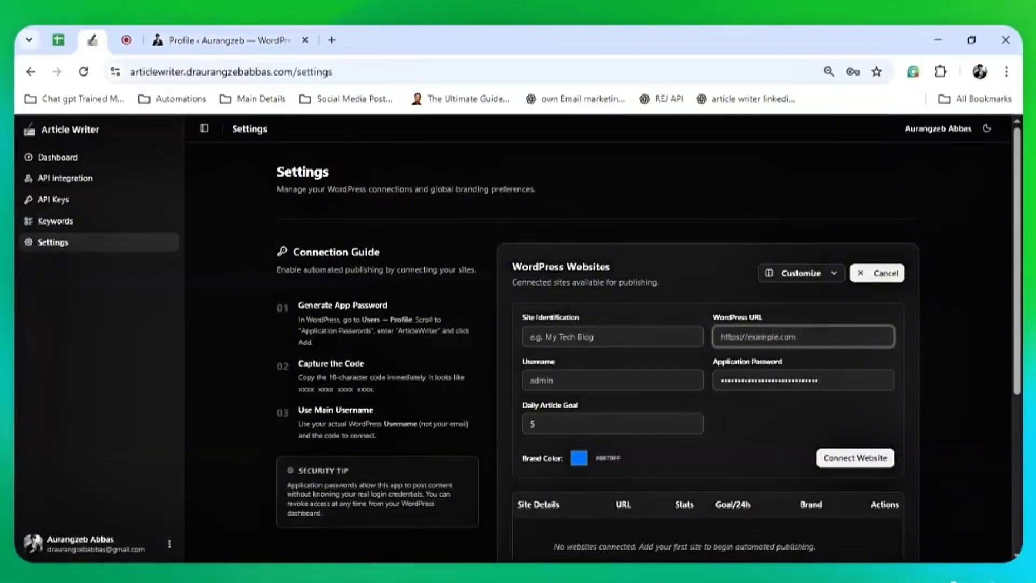
pyautogui.hotkey('ctrl', 'v')
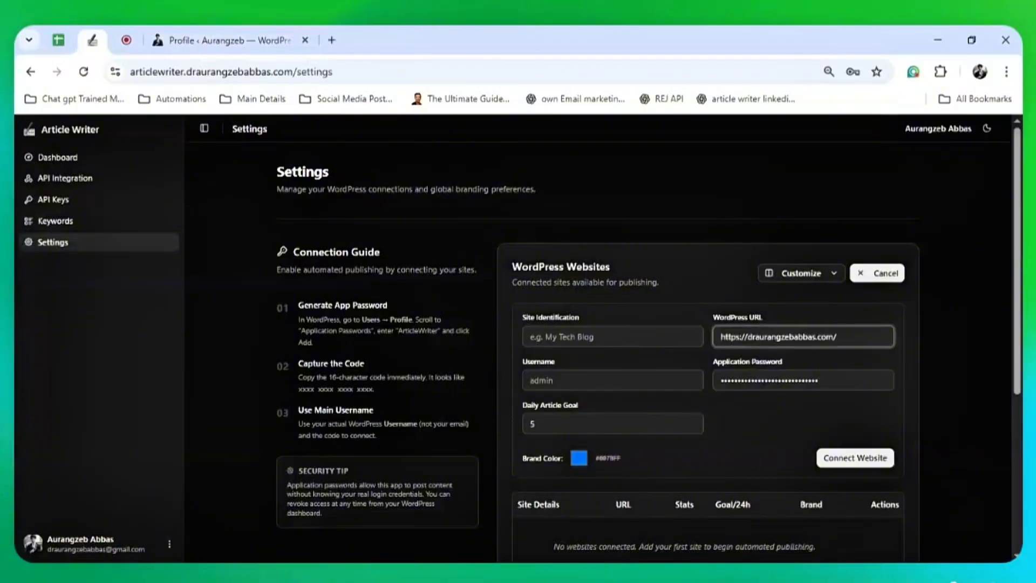
pyautogui.click(614, 380)
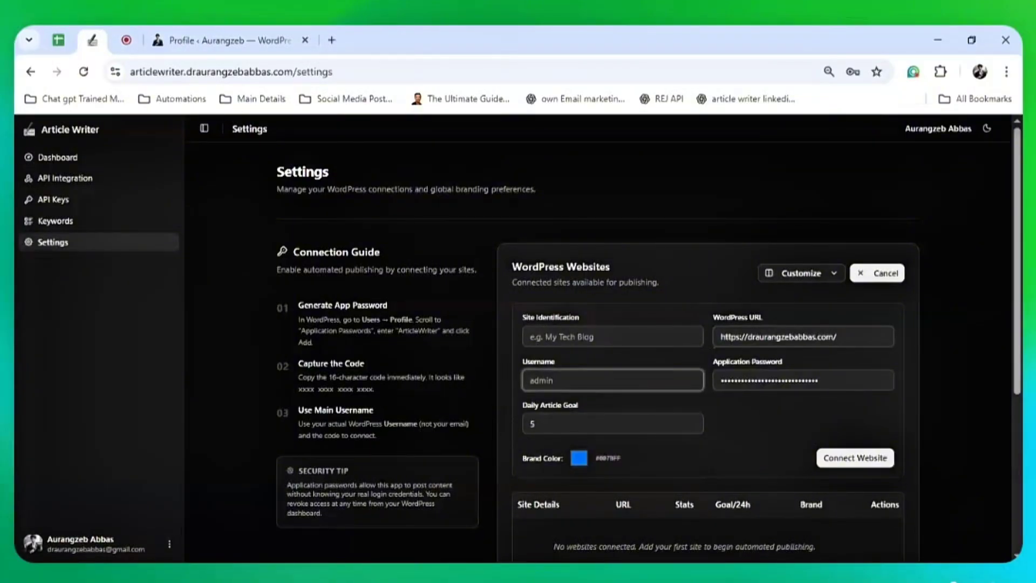
# Copy the WordPress username from the Profile page and paste it into the Username field
pyautogui.click(193, 28)
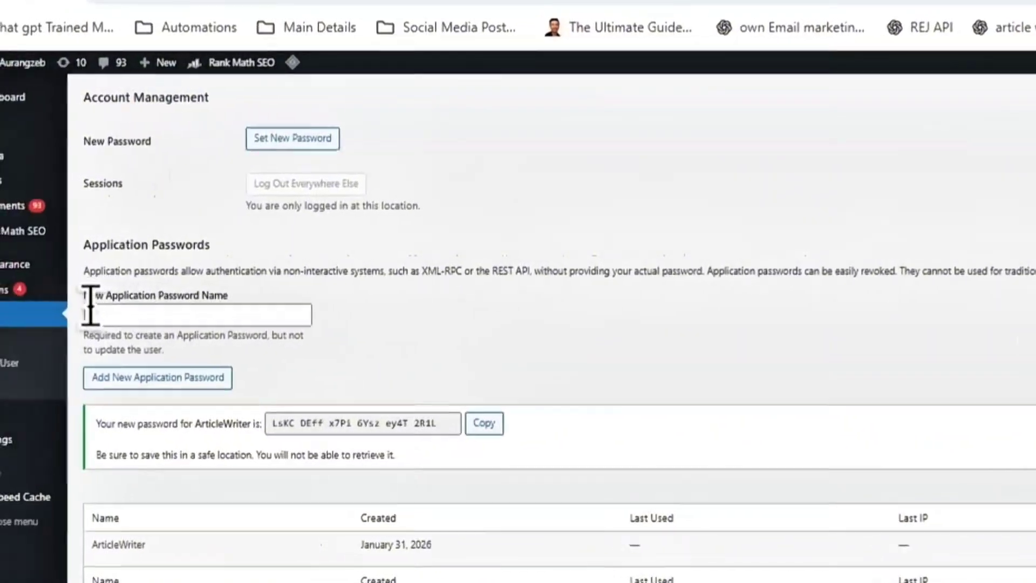
pyautogui.click(42, 296)
pyautogui.scroll(5, 316, 294)
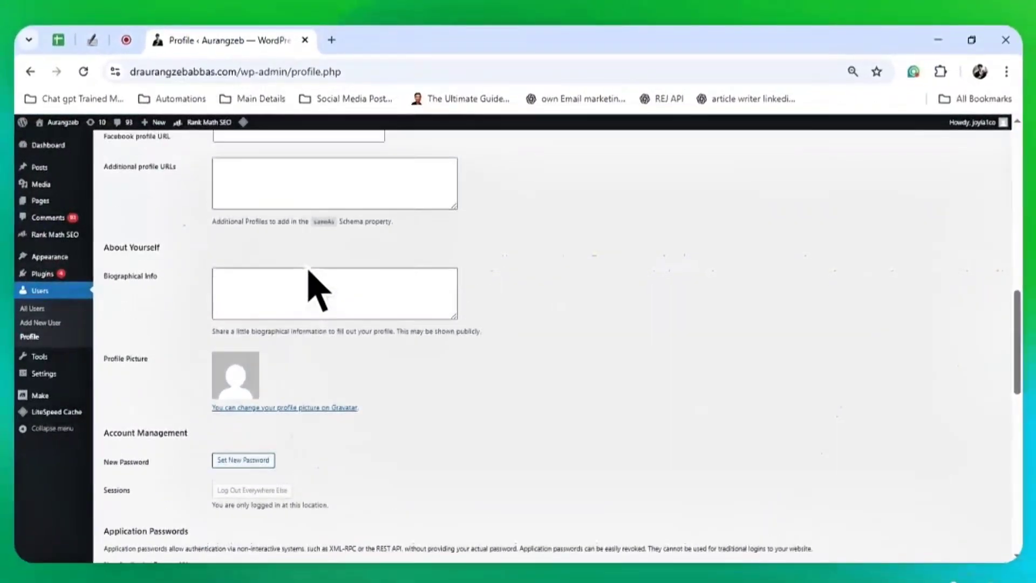
pyautogui.scroll(10, 316, 292)
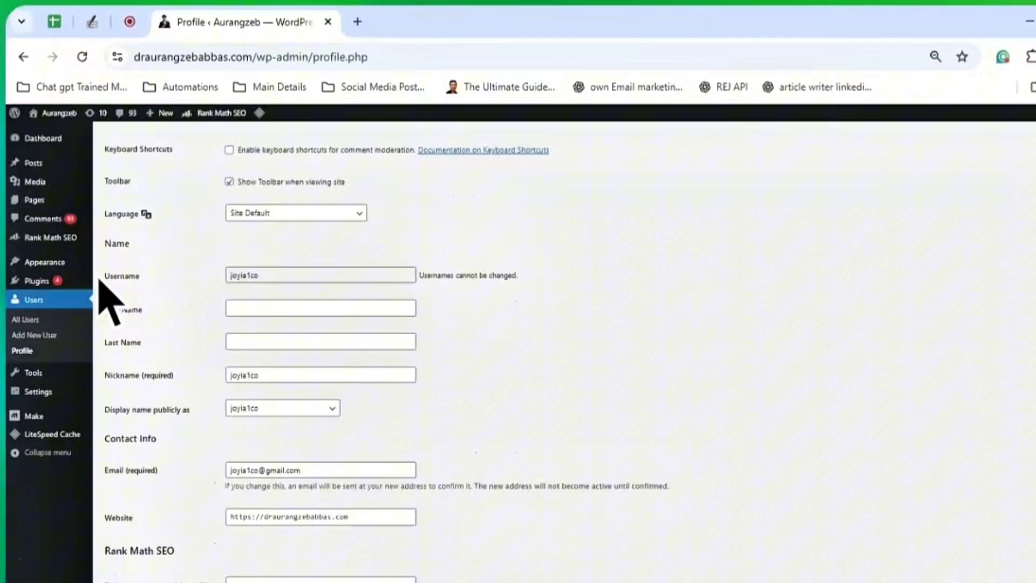
pyautogui.doubleClick(132, 269)
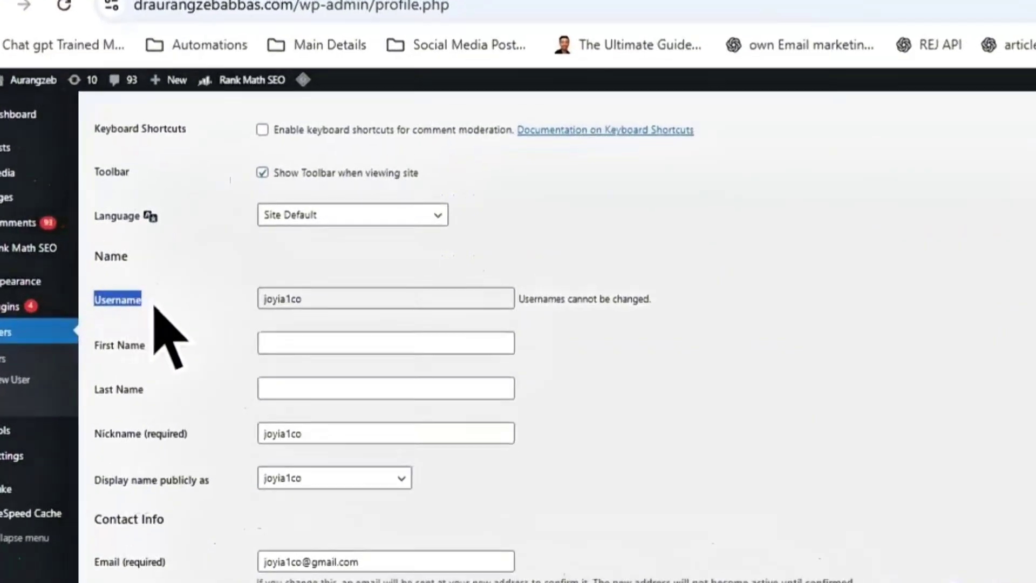
pyautogui.moveTo(306, 292); pyautogui.dragTo(243, 312)
pyautogui.hotkey('ctrl', 'c')
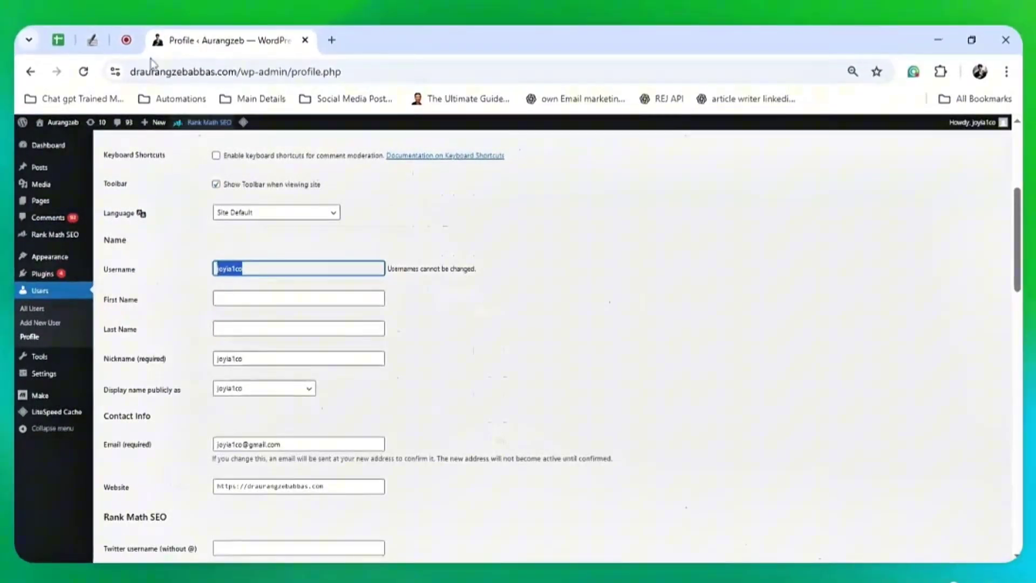
pyautogui.click(93, 41)
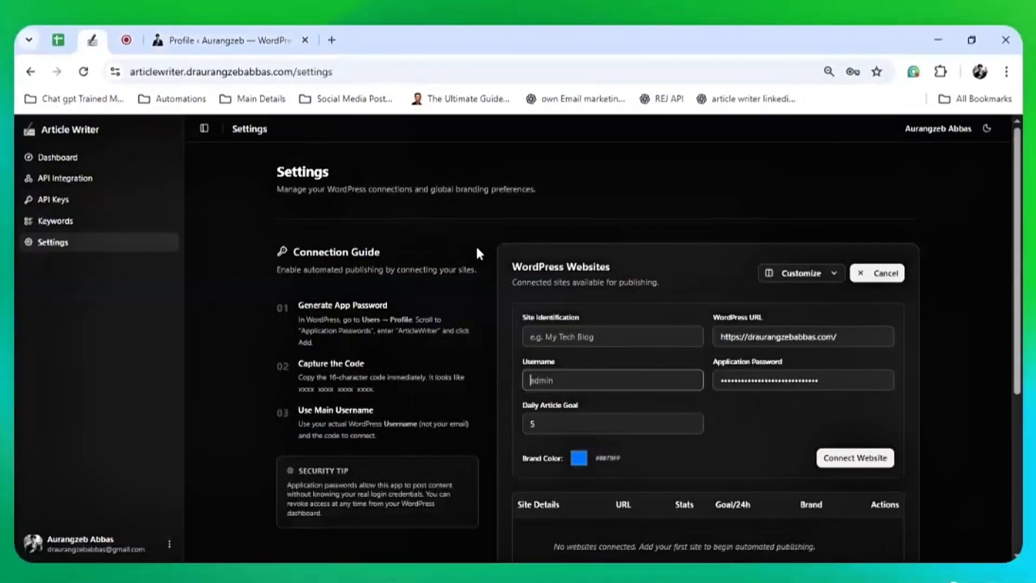
pyautogui.hotkey('ctrl', 'v')
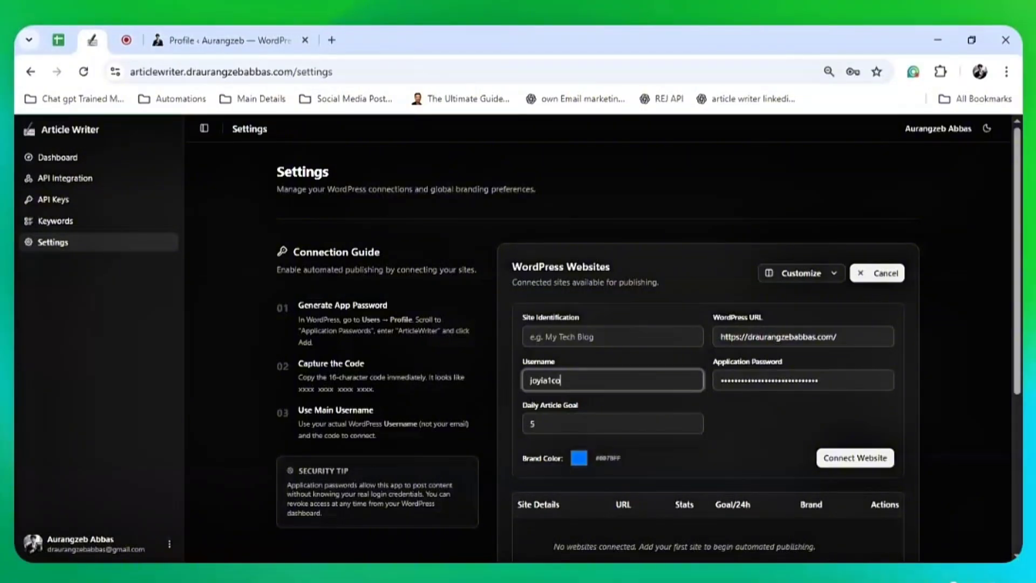
# Name the site Website1 and set its daily article goal to 5
pyautogui.click(572, 337)
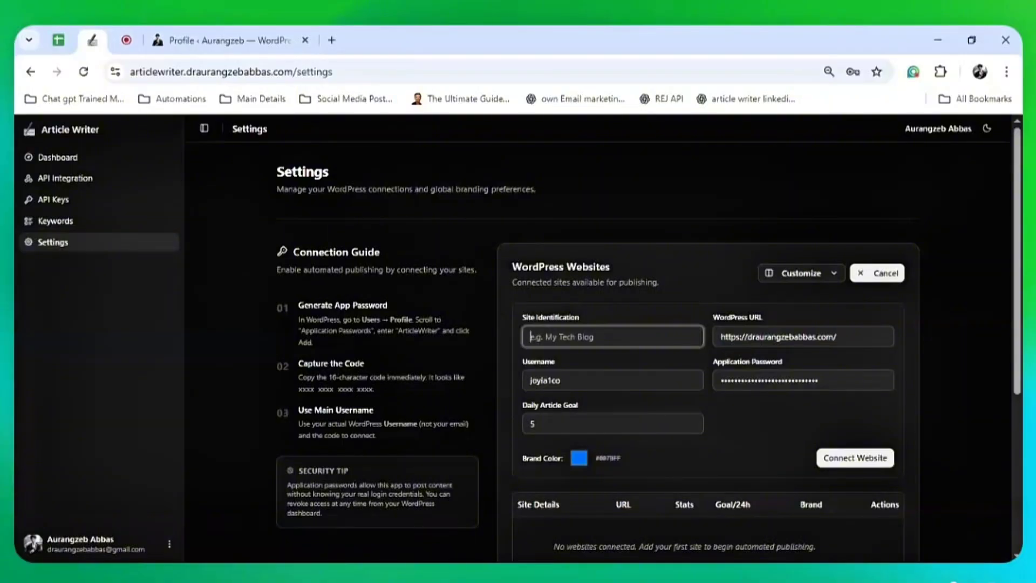
pyautogui.write('Website1')
pyautogui.click(583, 422)
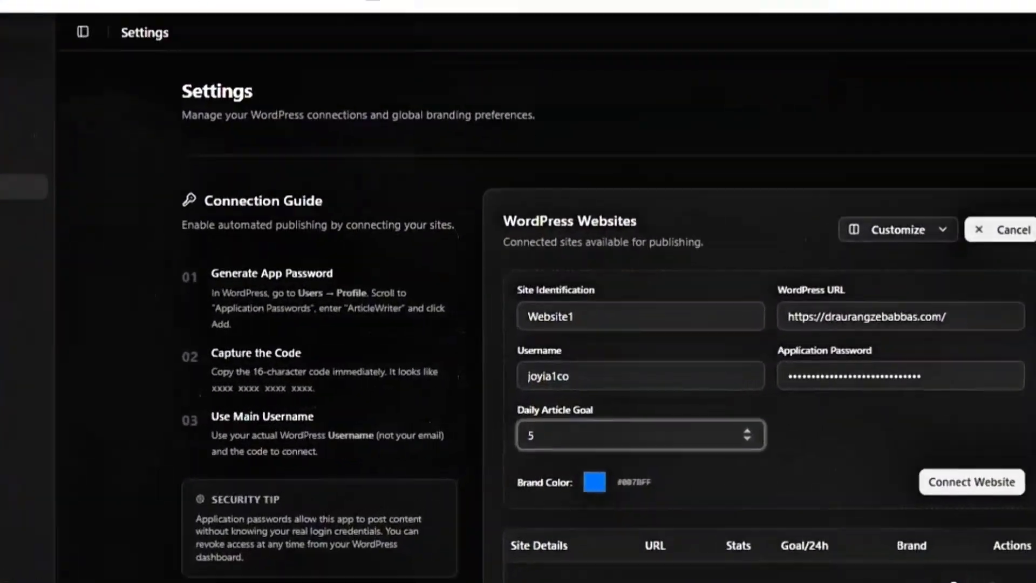
pyautogui.doubleClick(533, 424)
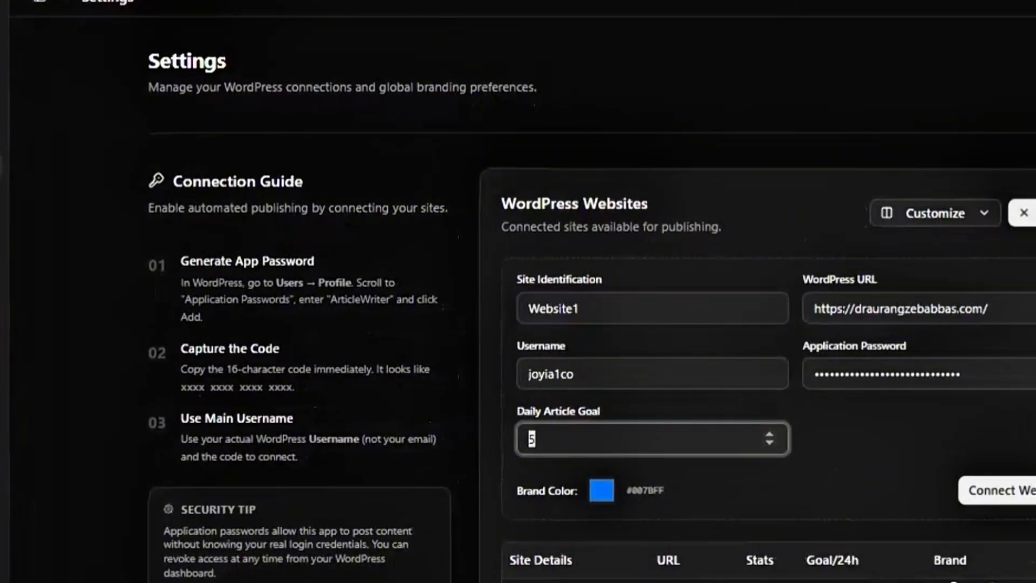
pyautogui.write('5')
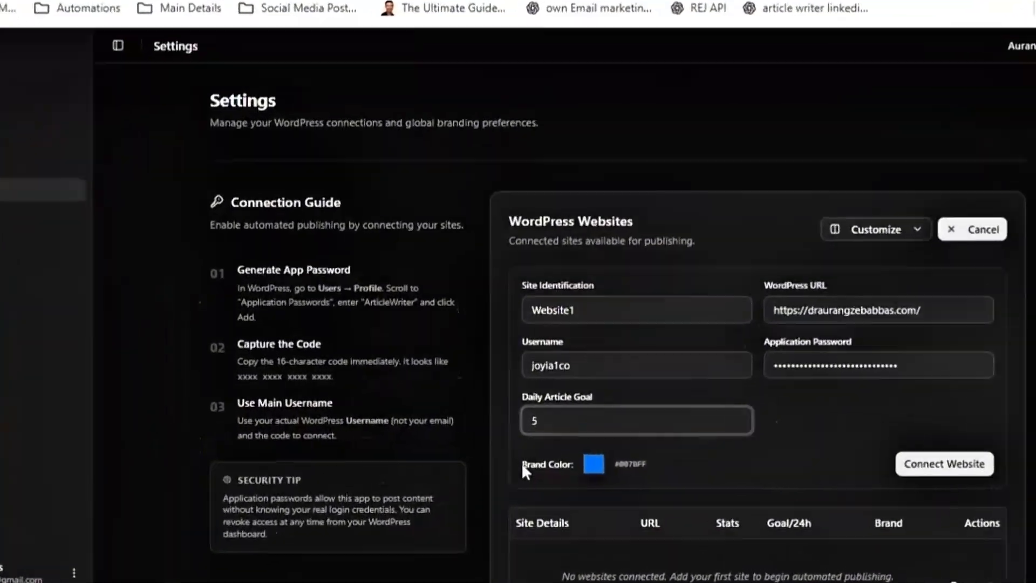
pyautogui.click(558, 461)
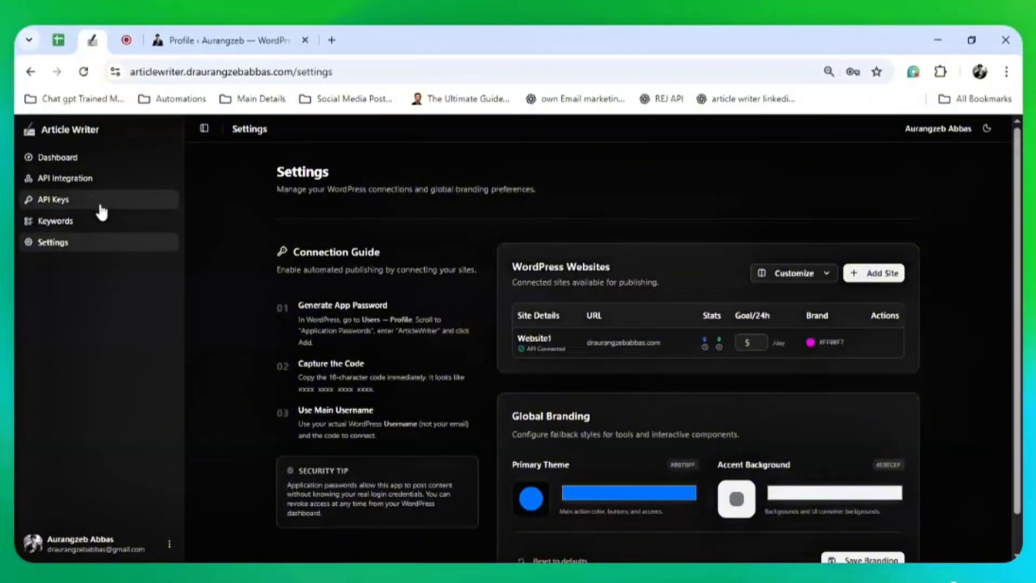
# In Keywords, add a new entry with targeted keyword 'What is a blog'
pyautogui.click(109, 227)
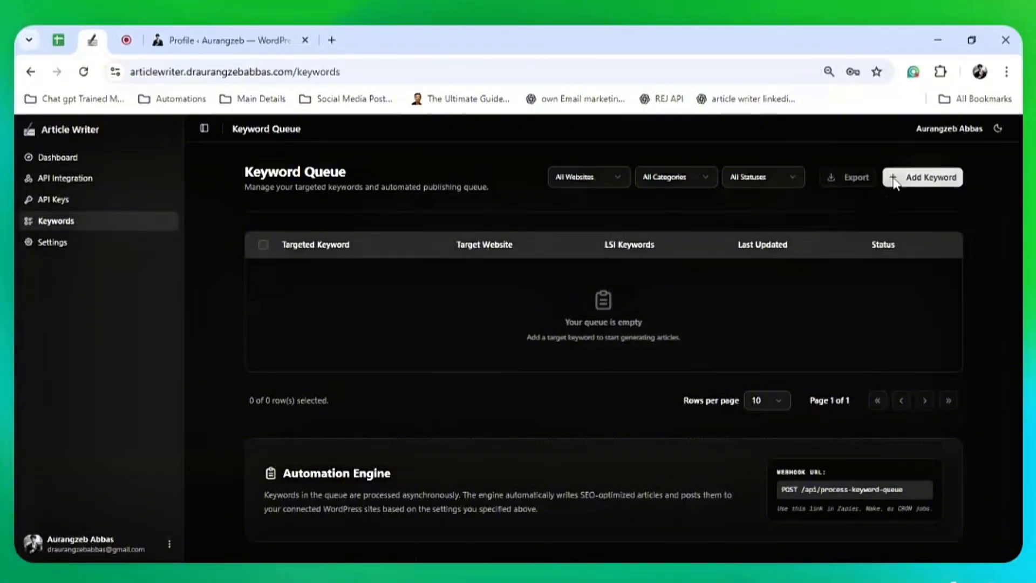
pyautogui.click(894, 180)
pyautogui.scroll(-1, 377, 330)
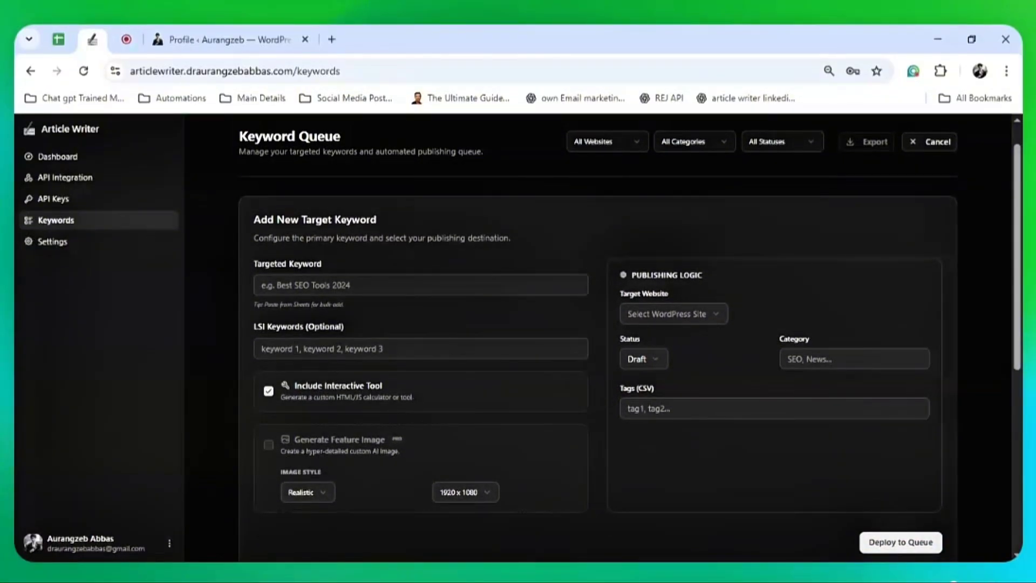
pyautogui.click(513, 285)
pyautogui.scroll(-1, 630, 337)
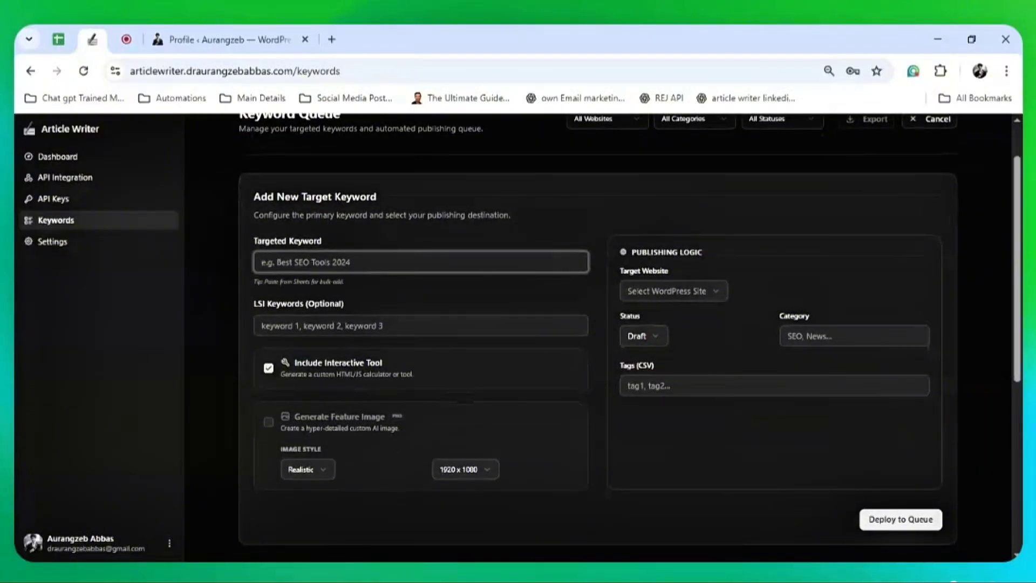
pyautogui.write('What is ')
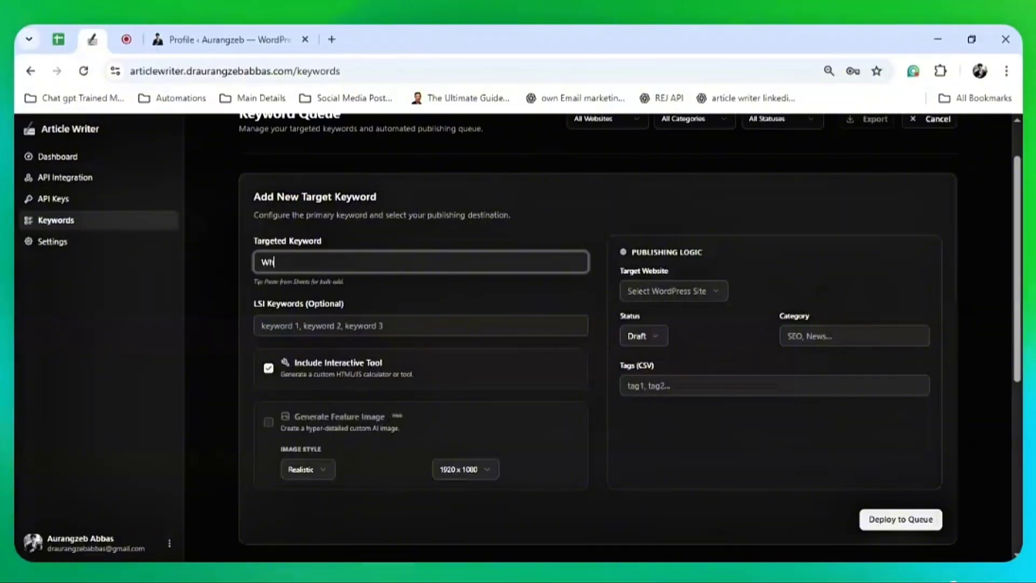
pyautogui.write('a blog')
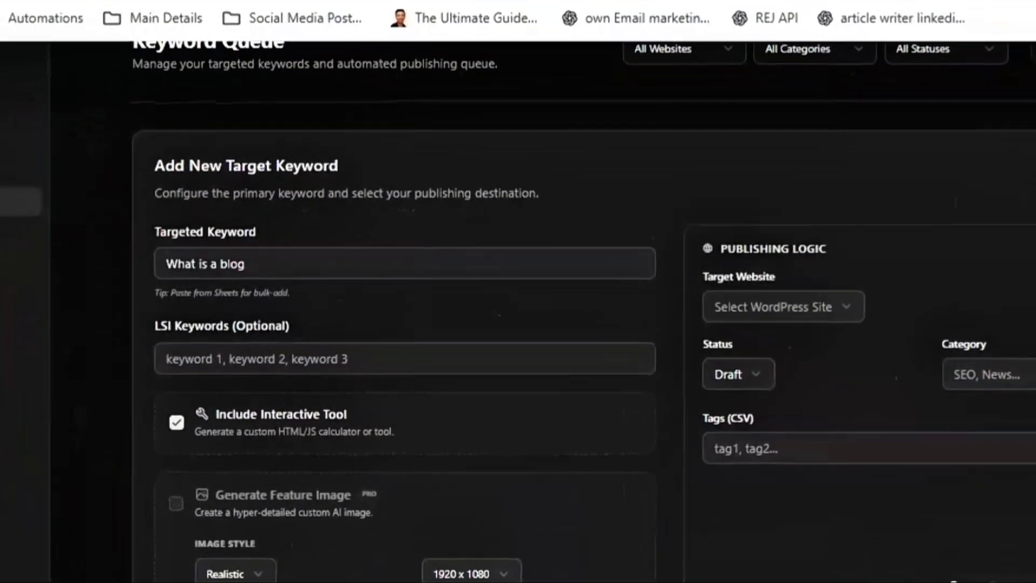
pyautogui.press('Tab')
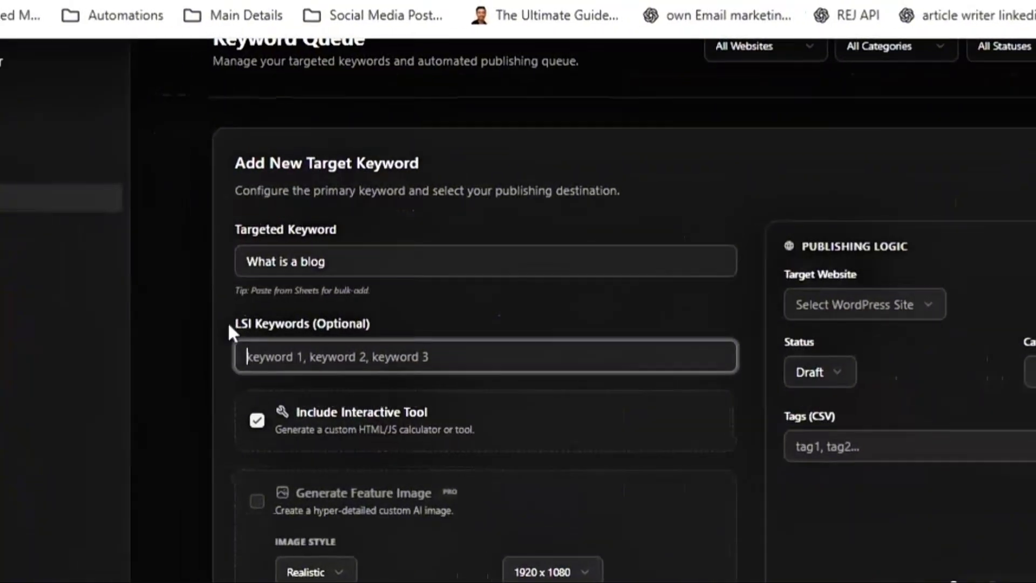
# Try deploying it to the queue and note the warning requiring a target website
pyautogui.click(166, 318)
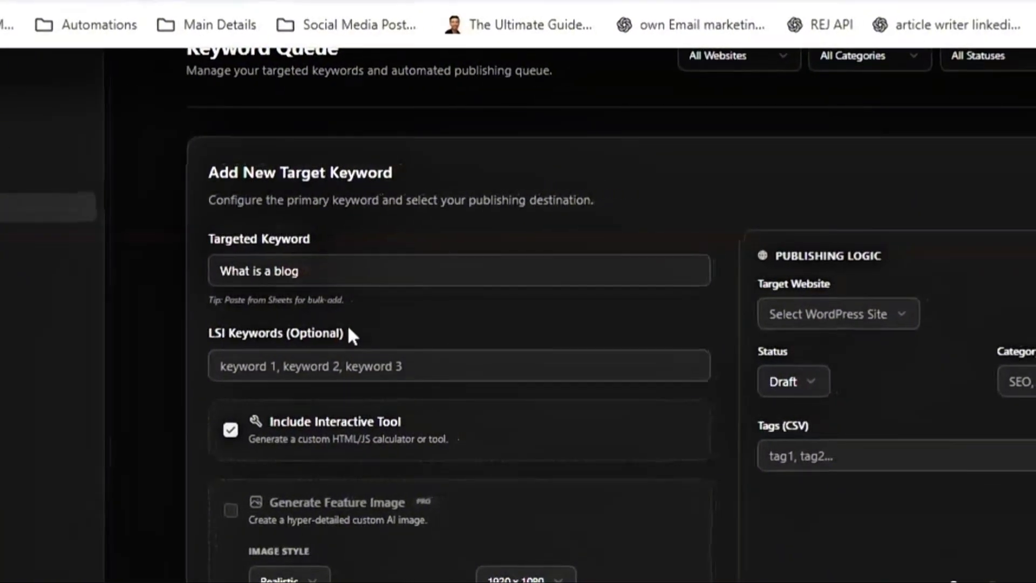
pyautogui.click(374, 363)
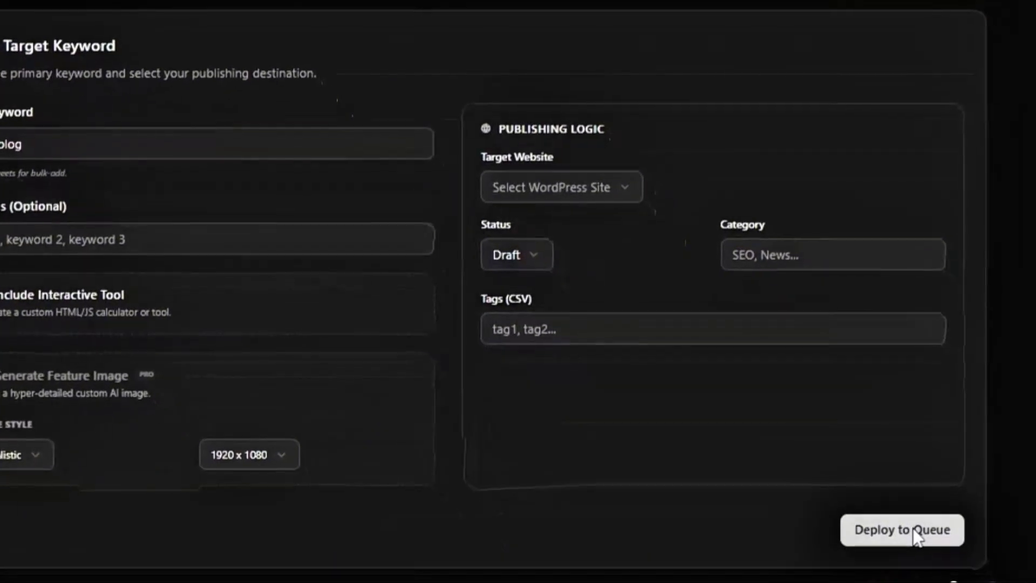
pyautogui.click(912, 532)
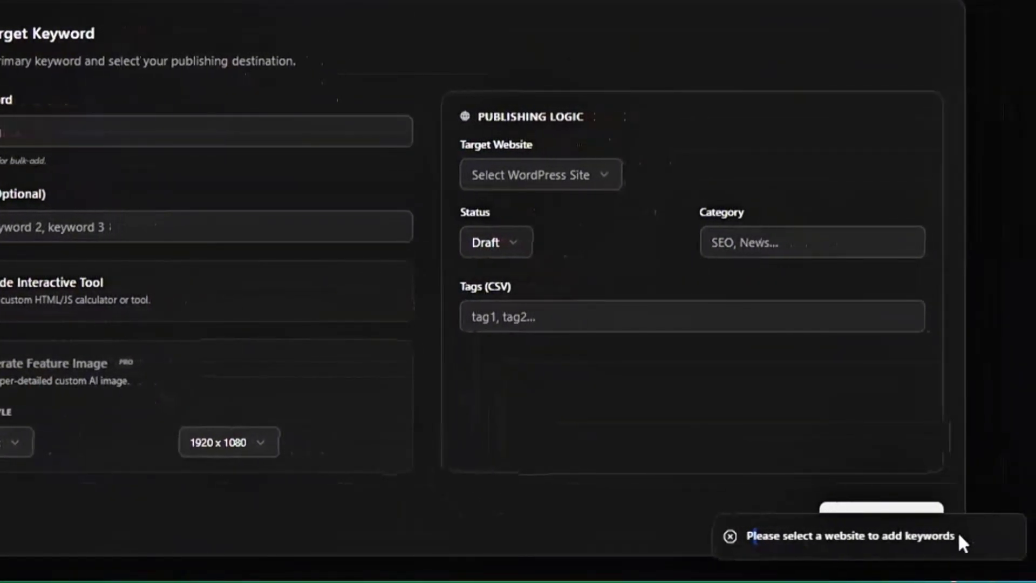
pyautogui.moveTo(1019, 535); pyautogui.dragTo(774, 536)
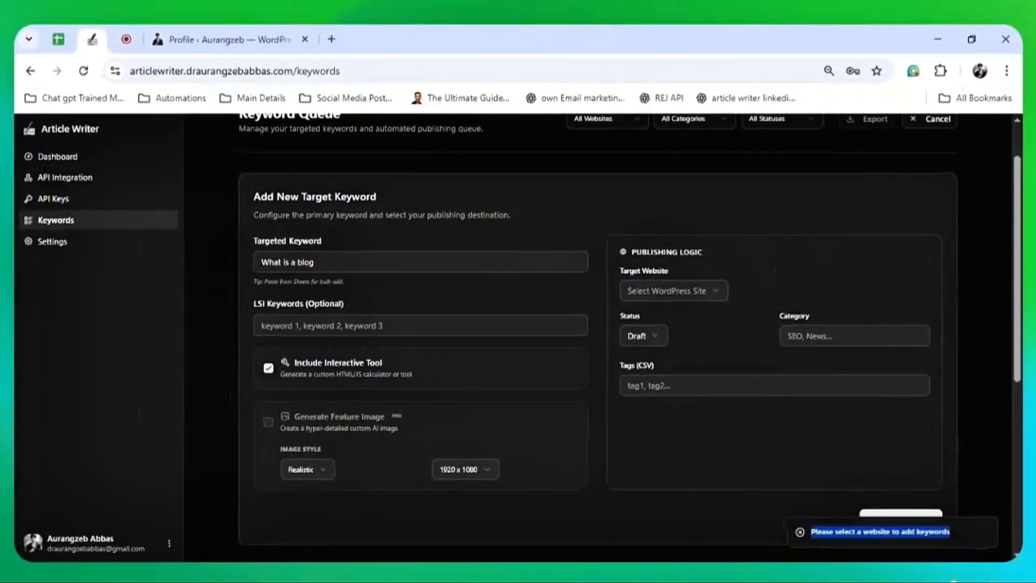
# Target Website1 and set the publishing status to Publish instead of Draft
pyautogui.click(678, 293)
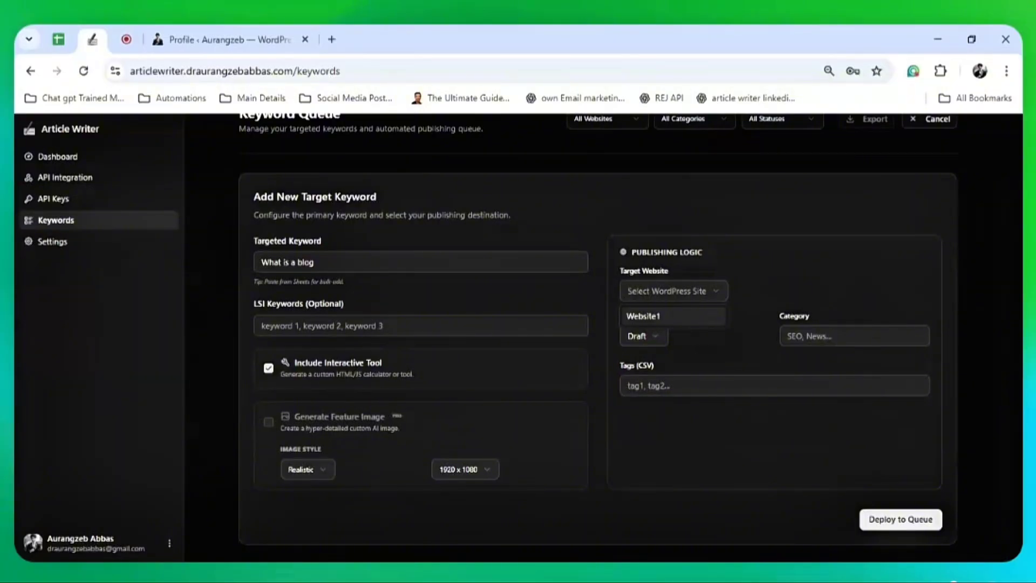
pyautogui.click(645, 315)
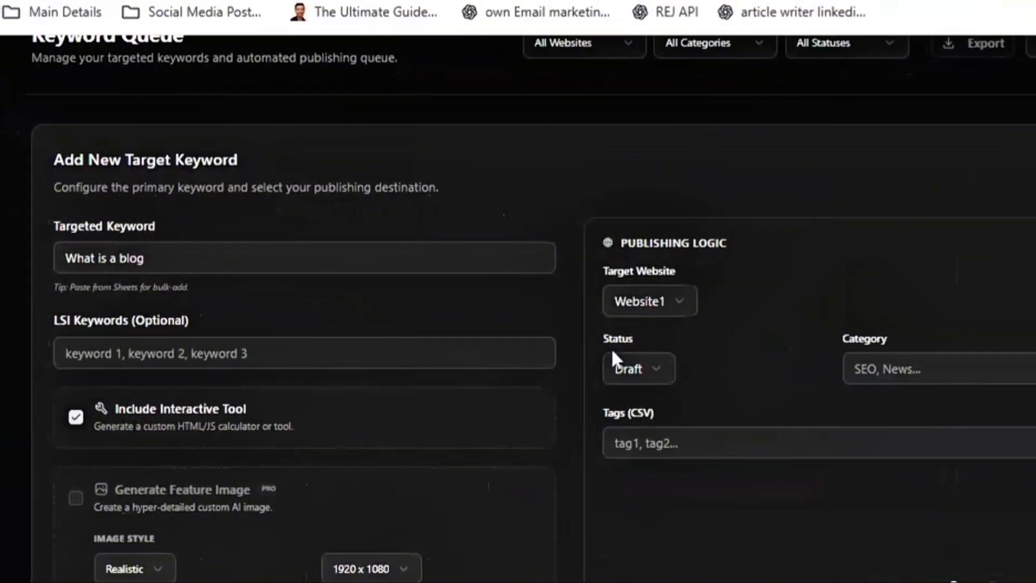
pyautogui.click(651, 371)
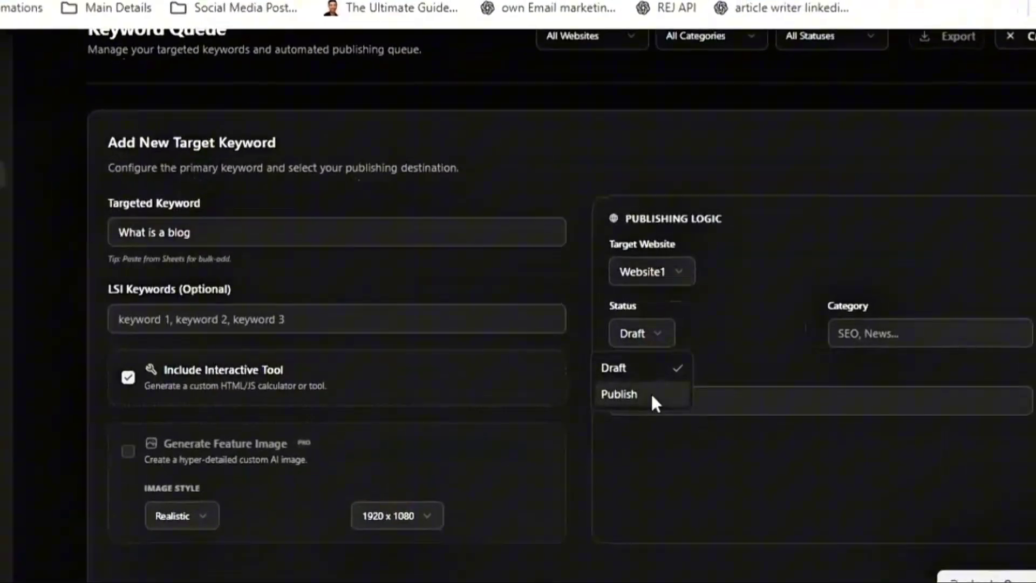
pyautogui.click(651, 395)
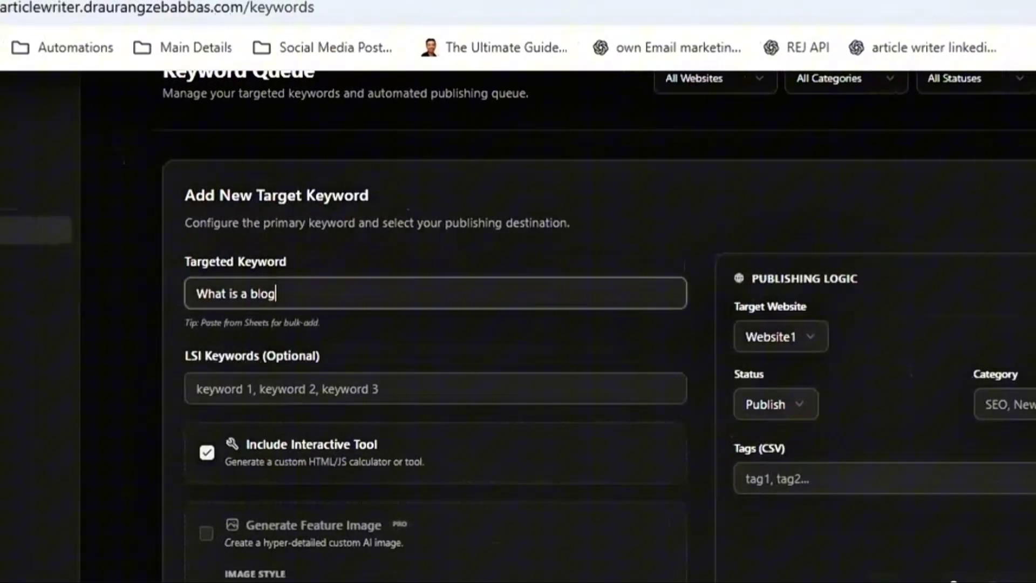
# Enter 'blog' as the post category
pyautogui.moveTo(277, 293); pyautogui.dragTo(182, 284)
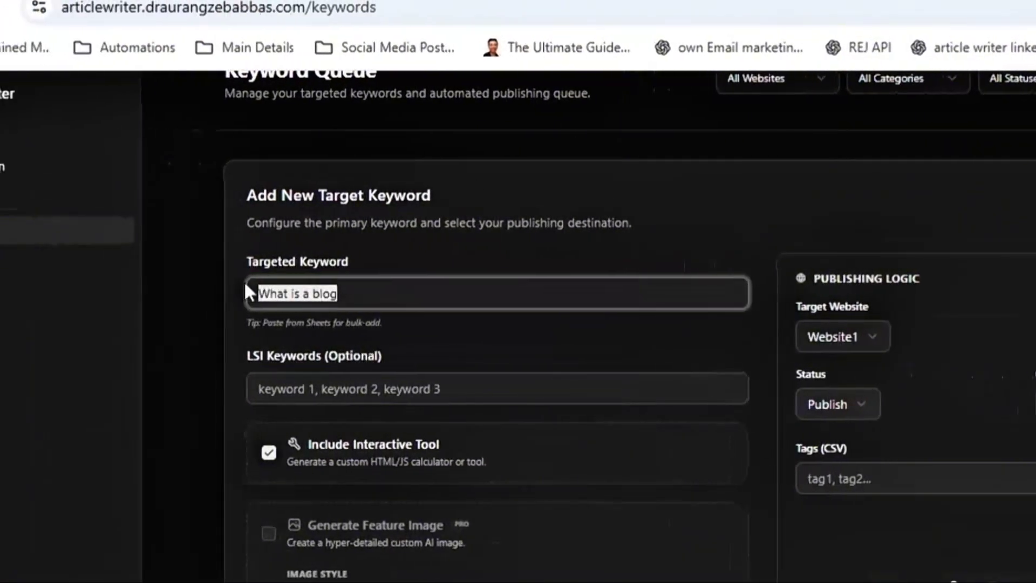
pyautogui.click(249, 389)
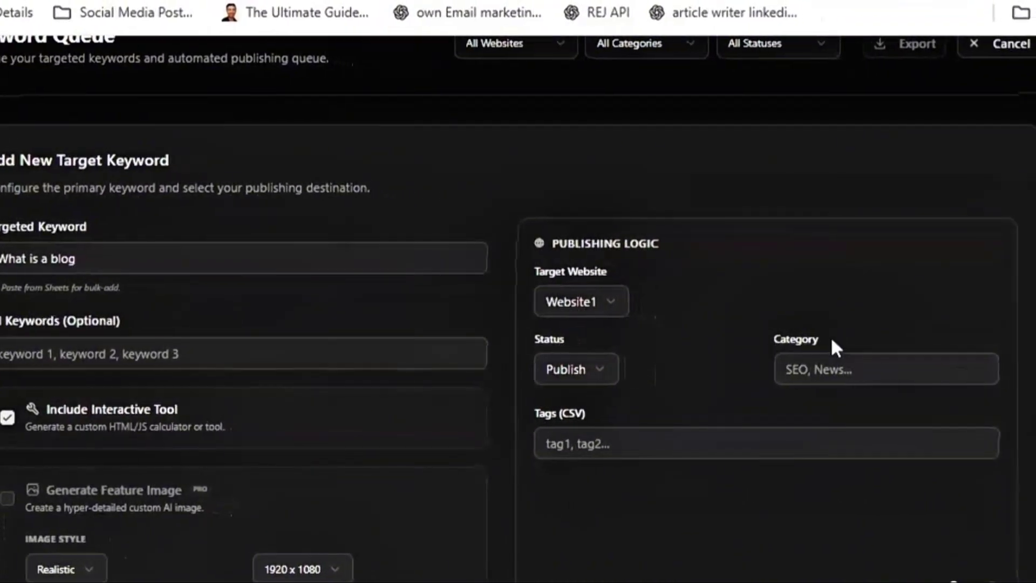
pyautogui.click(831, 367)
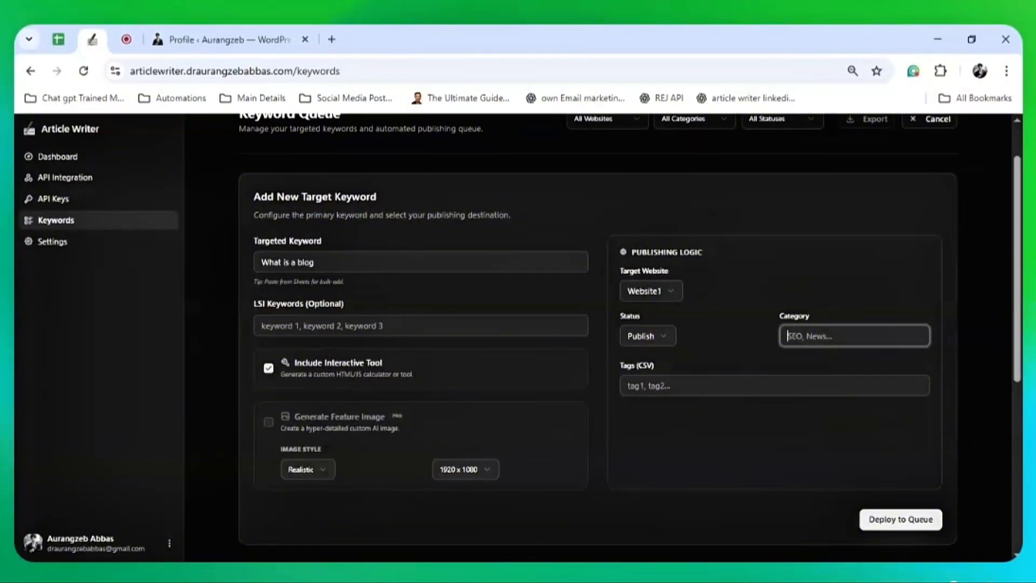
pyautogui.write('blog')
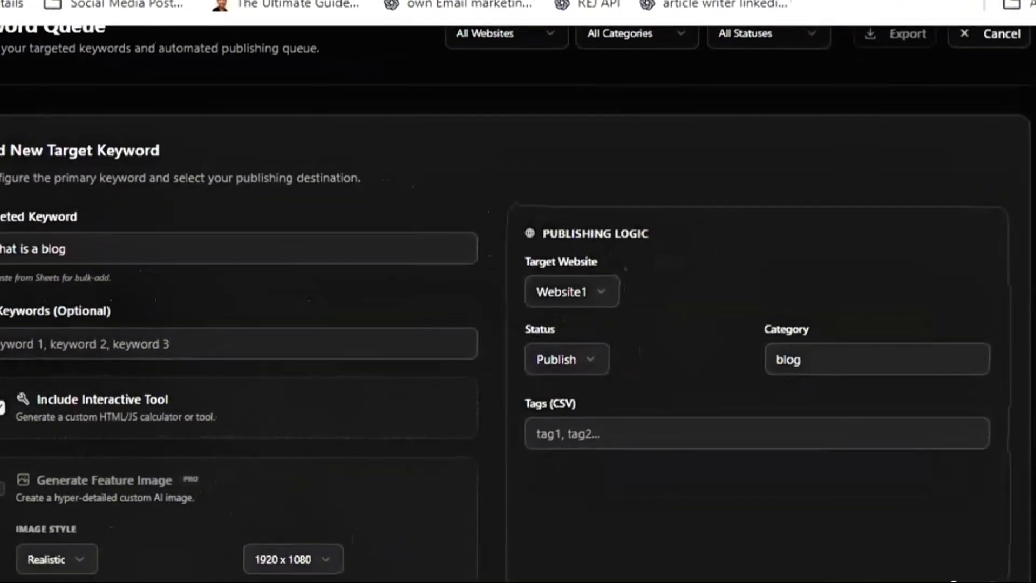
pyautogui.moveTo(803, 361); pyautogui.dragTo(775, 360)
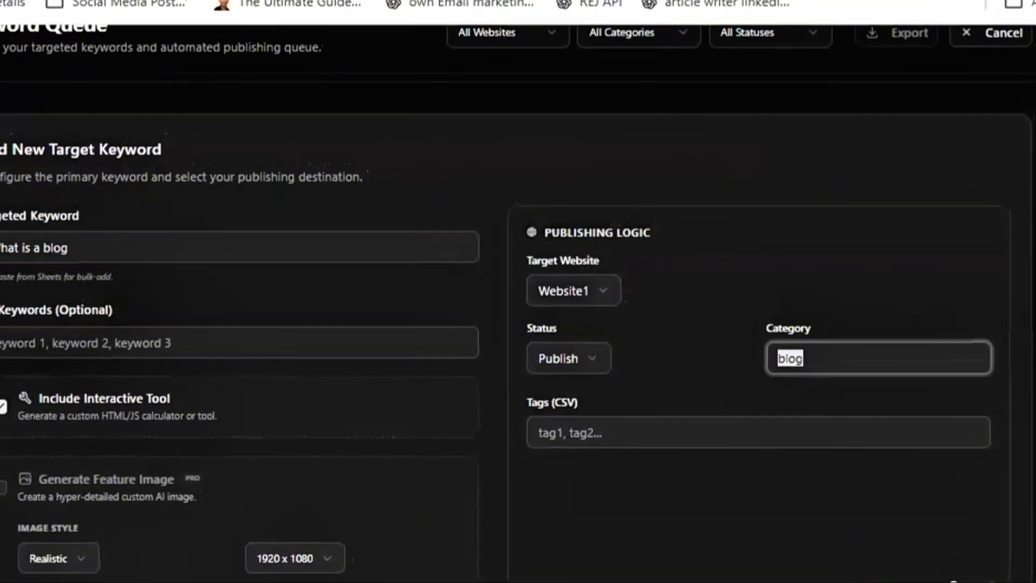
pyautogui.click(803, 387)
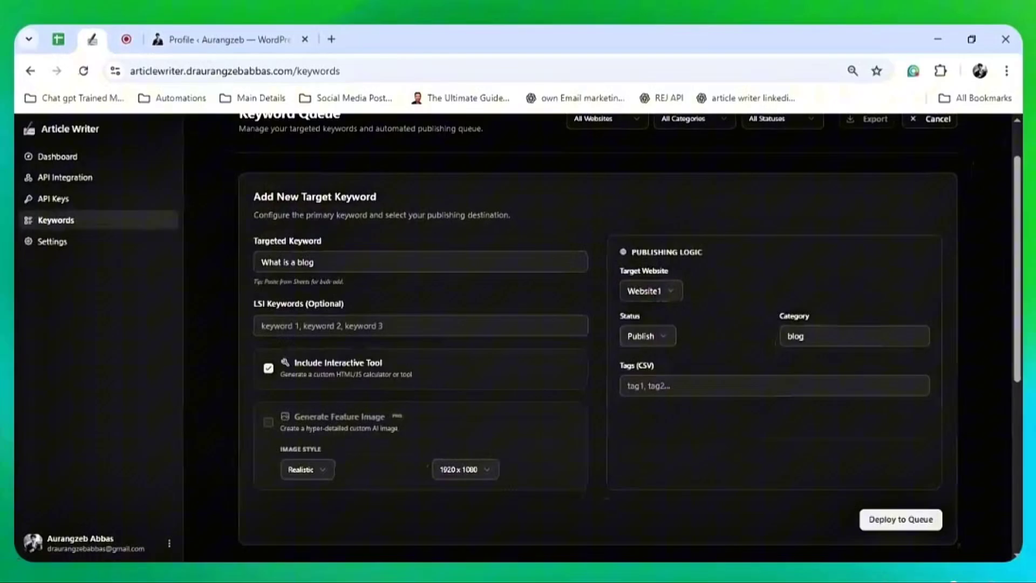
# Append ',catagory 2' to the category and add the tag 'blogging'
pyautogui.click(807, 344)
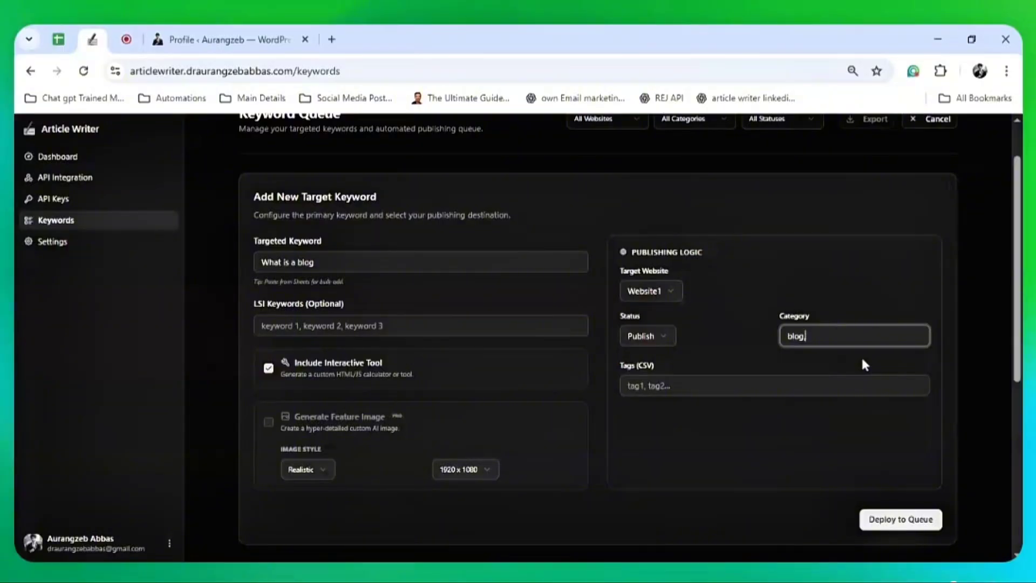
pyautogui.write(',catagory 2')
pyautogui.press('Tab')
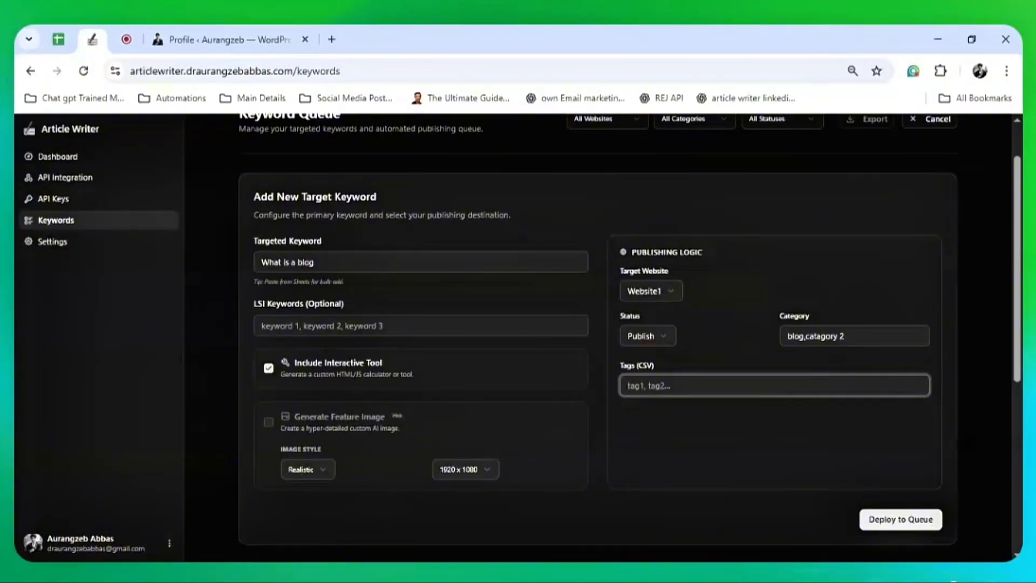
pyautogui.write('bloggoing')
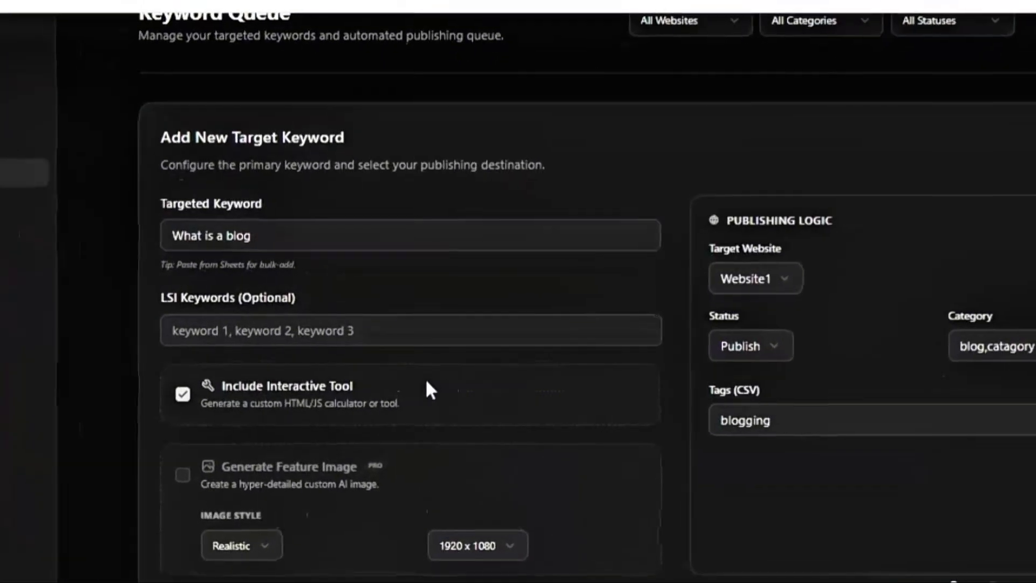
# Leave Include Interactive Tool unchecked after toggling it a few times
pyautogui.moveTo(291, 386); pyautogui.dragTo(424, 385)
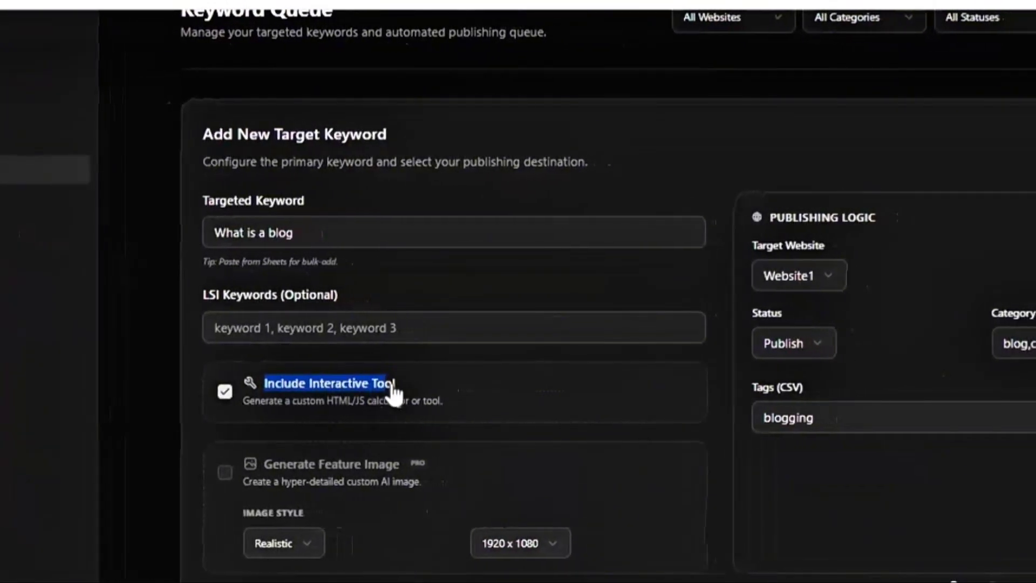
pyautogui.click(427, 386)
pyautogui.click(434, 386)
pyautogui.click(395, 396)
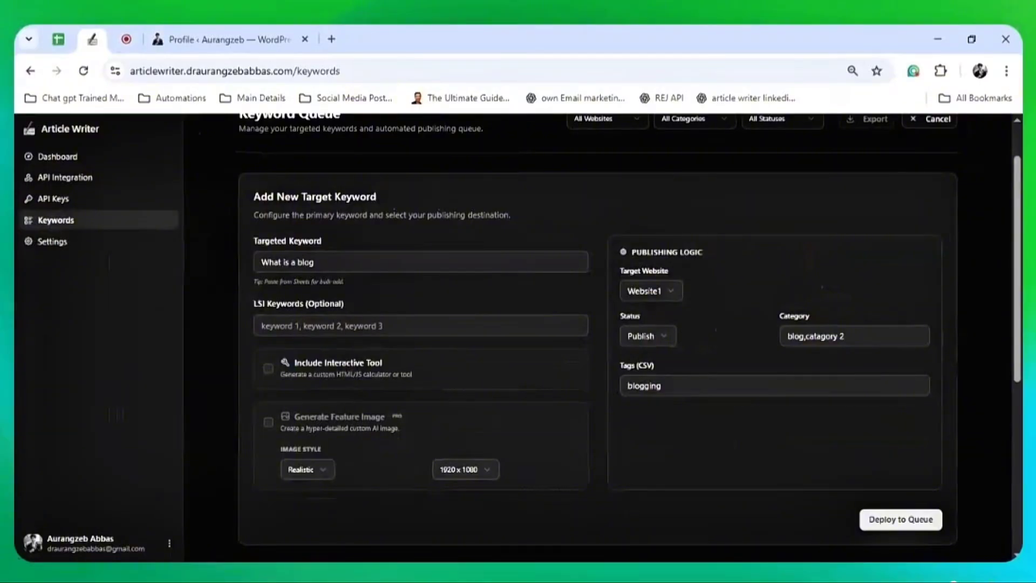
pyautogui.click(270, 369)
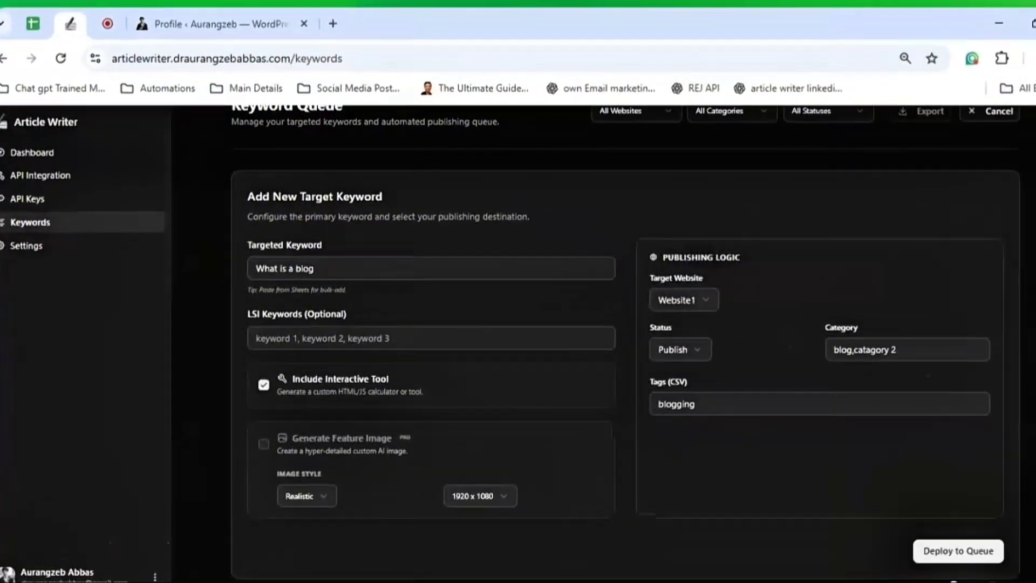
pyautogui.moveTo(315, 263); pyautogui.dragTo(260, 263)
pyautogui.click(329, 294)
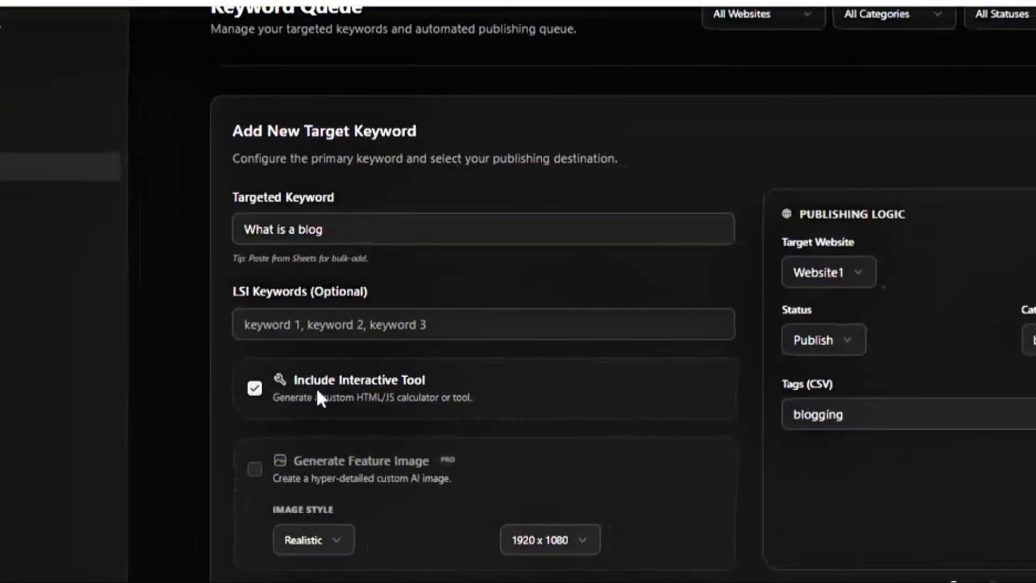
pyautogui.click(266, 388)
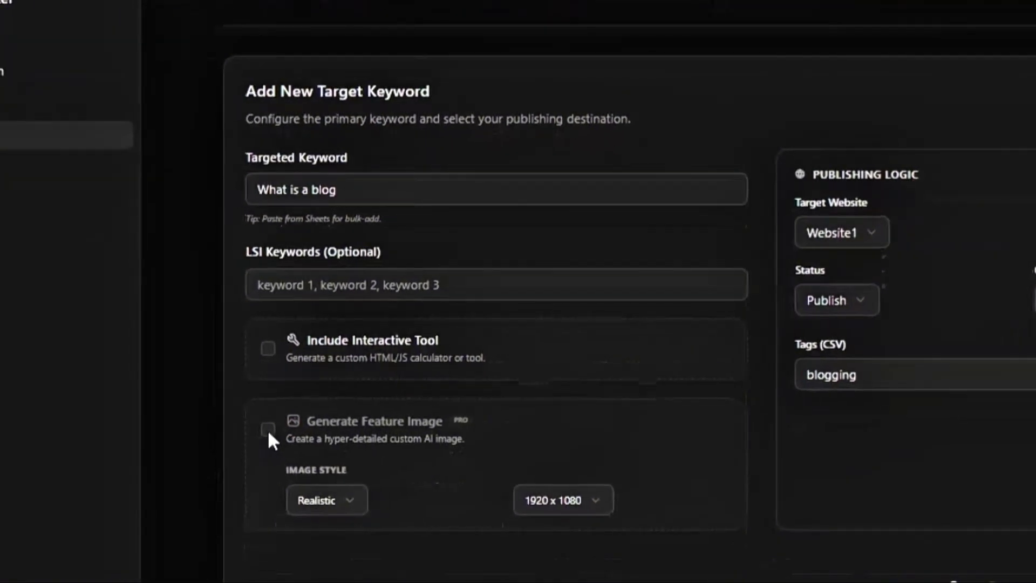
# Check the paid-only feature image options, keeping Realistic style and 1920 x 1080 size
pyautogui.click(267, 442)
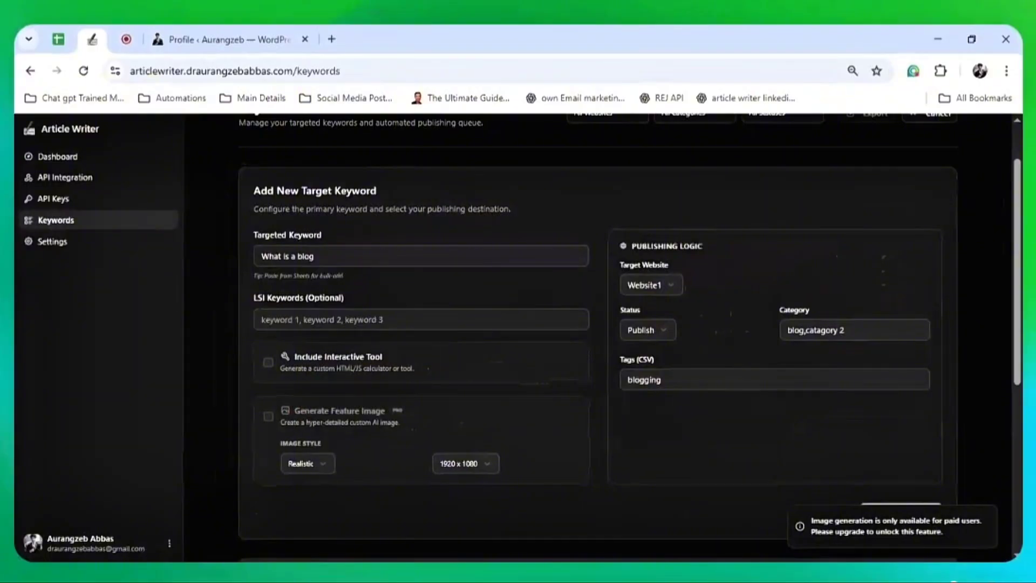
pyautogui.click(307, 462)
pyautogui.click(354, 434)
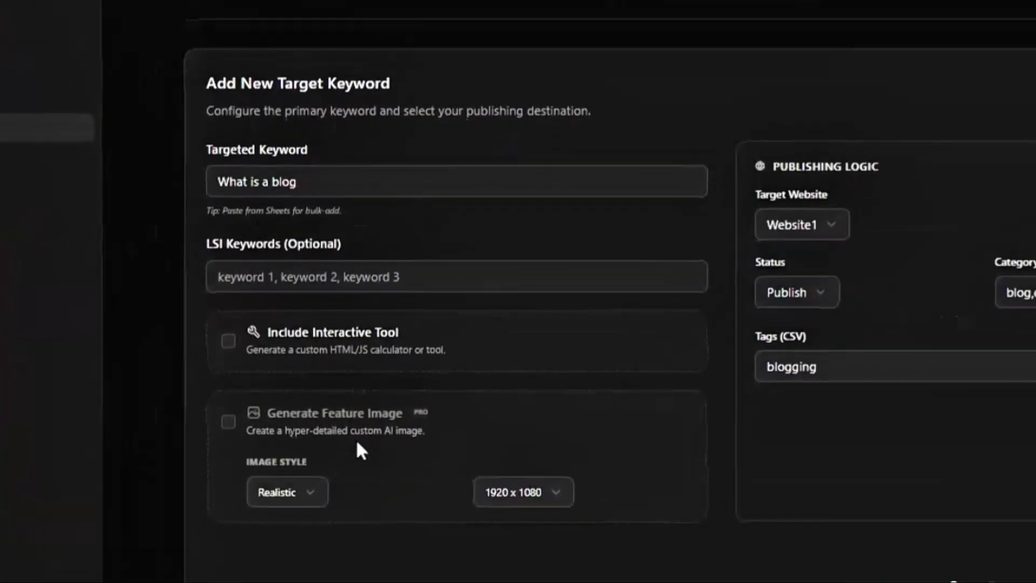
pyautogui.click(310, 485)
pyautogui.click(380, 442)
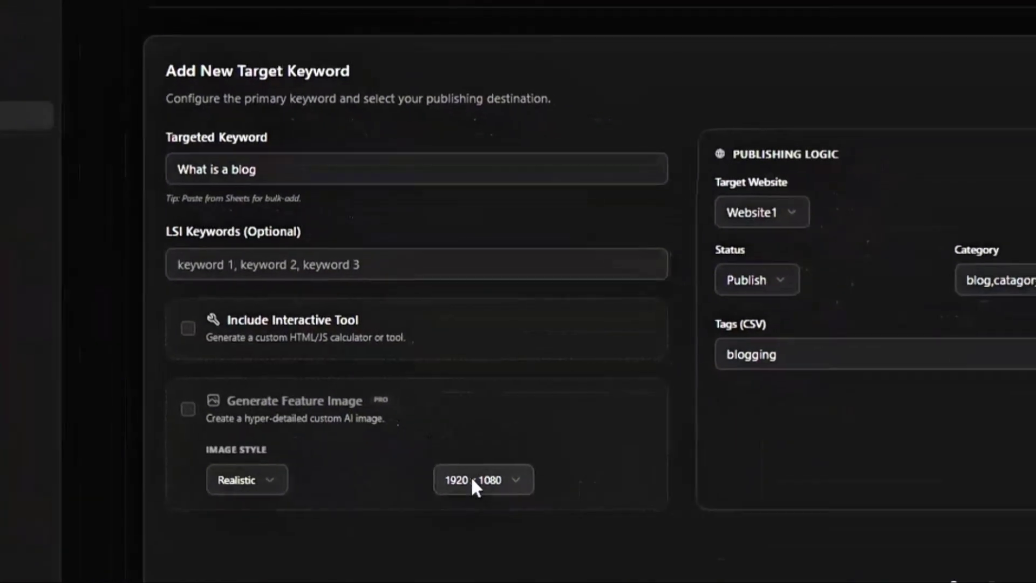
pyautogui.click(541, 482)
pyautogui.click(489, 482)
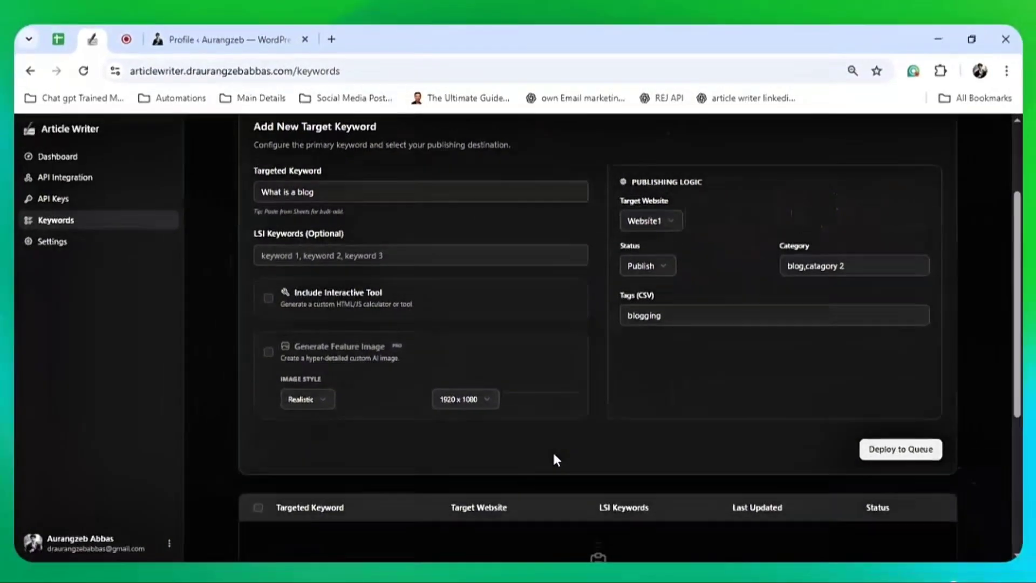
pyautogui.scroll(1, 530, 372)
pyautogui.scroll(-2, 530, 373)
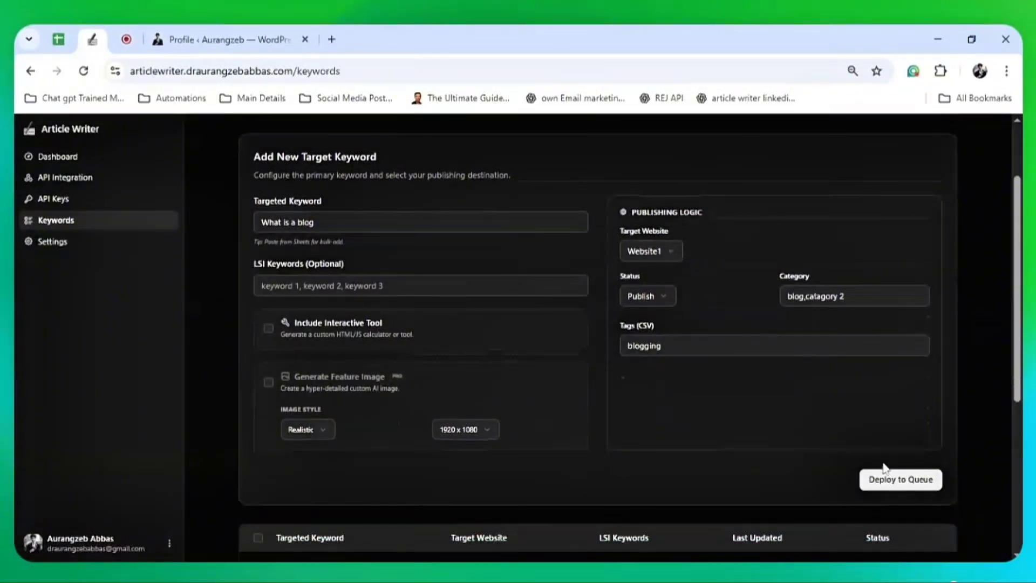
# Queue 'What is a blog', choose Write Now for it, then go to API Keys
pyautogui.click(899, 479)
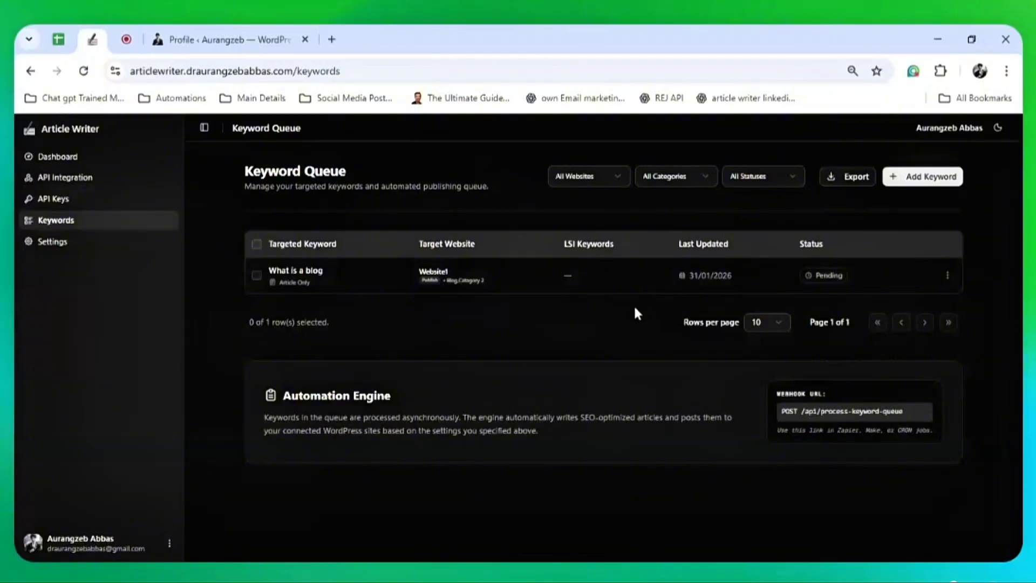
pyautogui.click(948, 276)
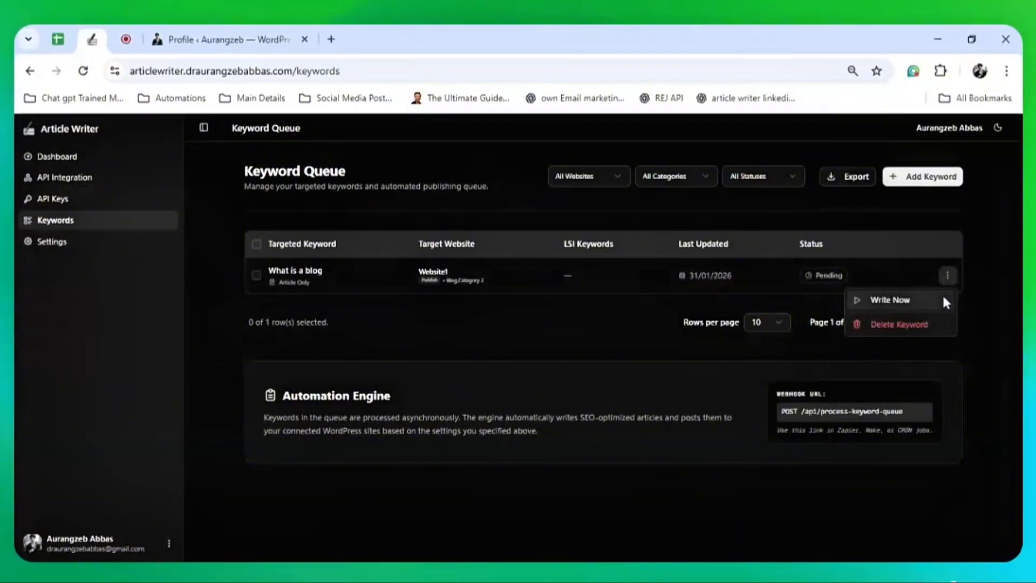
pyautogui.click(967, 301)
pyautogui.click(948, 278)
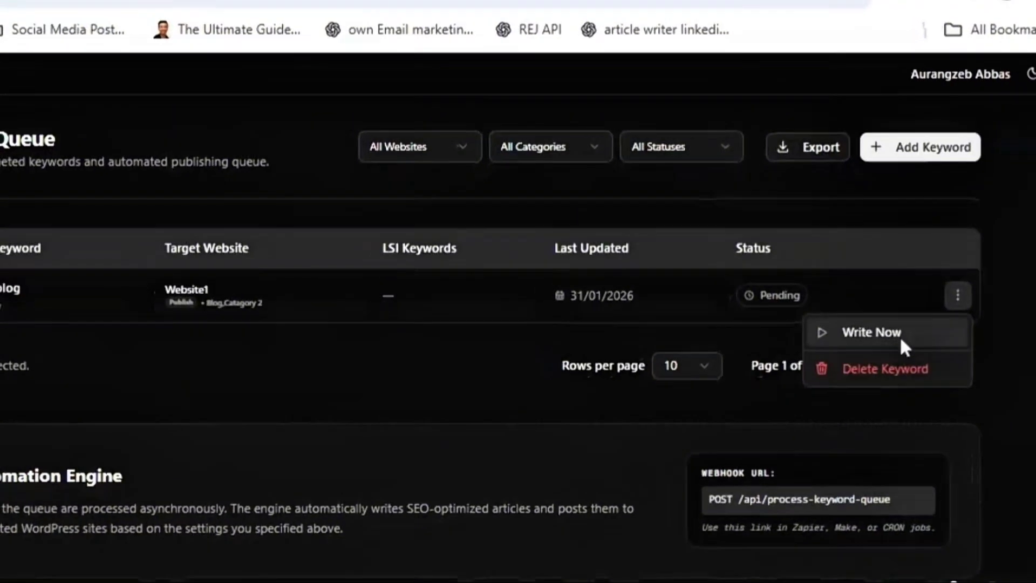
pyautogui.click(901, 334)
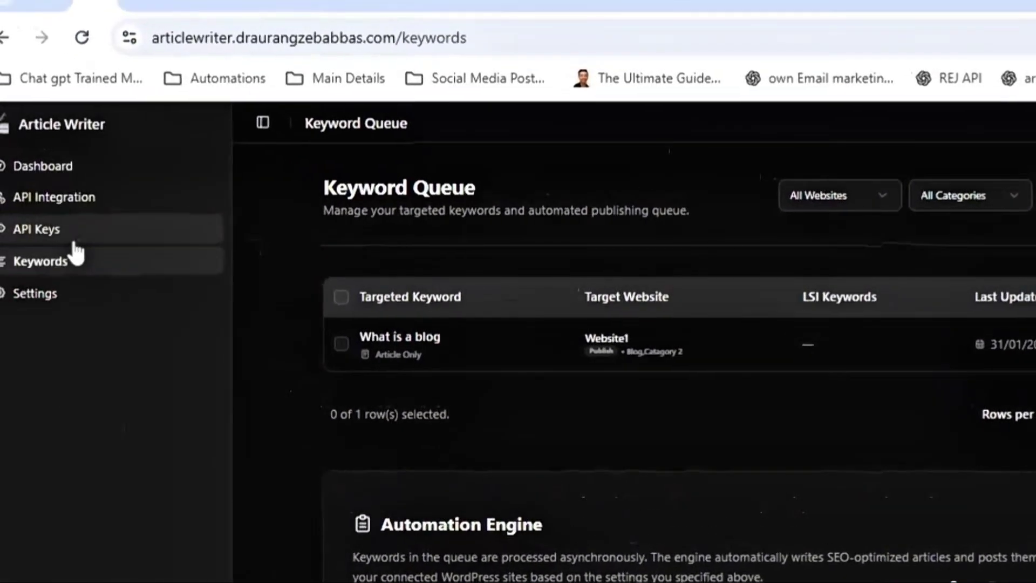
pyautogui.click(75, 242)
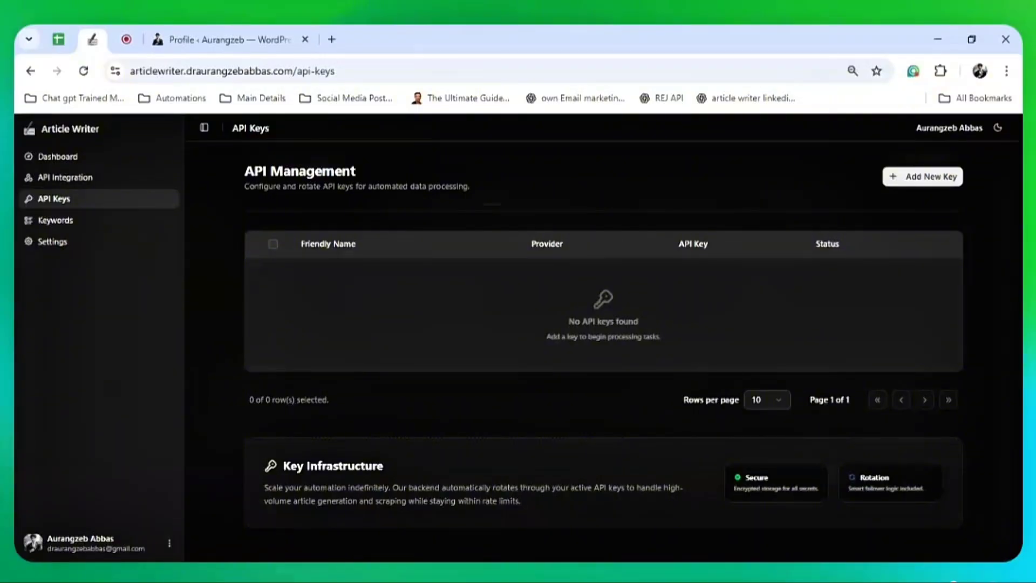
# Open openrouter.ai in a new tab and go to its API Keys page, which lists three existing keys
pyautogui.click(331, 37)
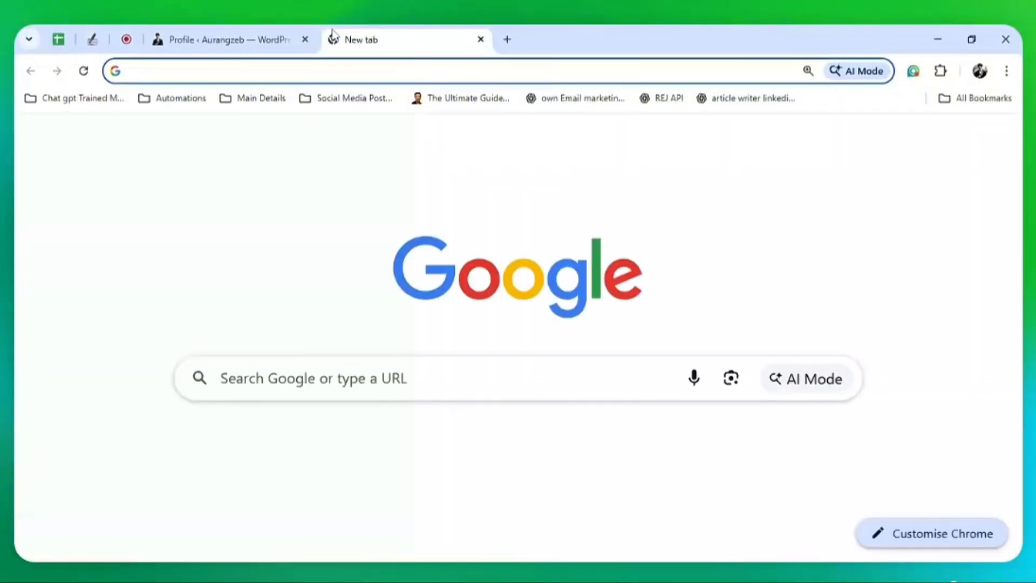
pyautogui.write('open')
pyautogui.press('Return')
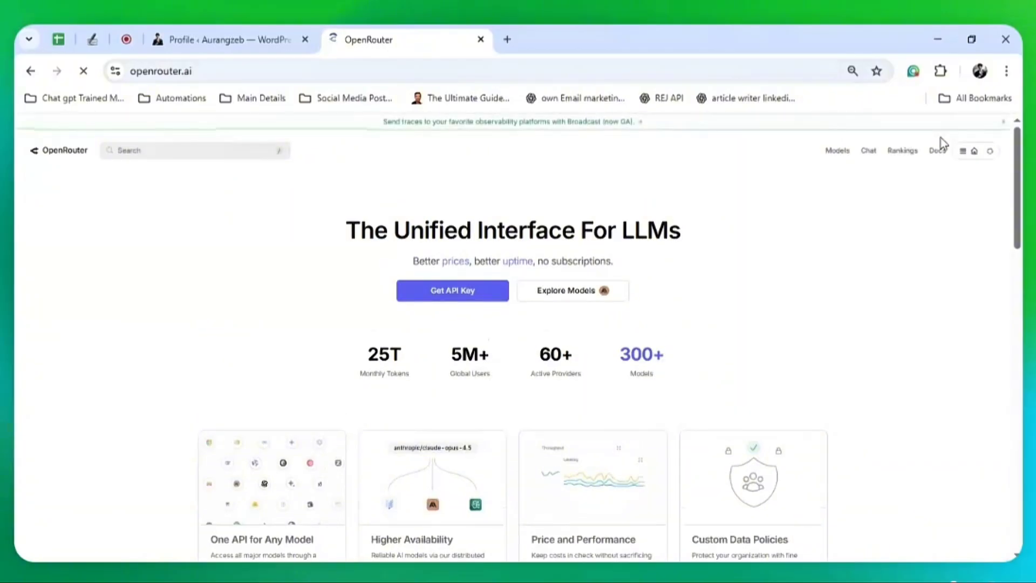
pyautogui.click(992, 154)
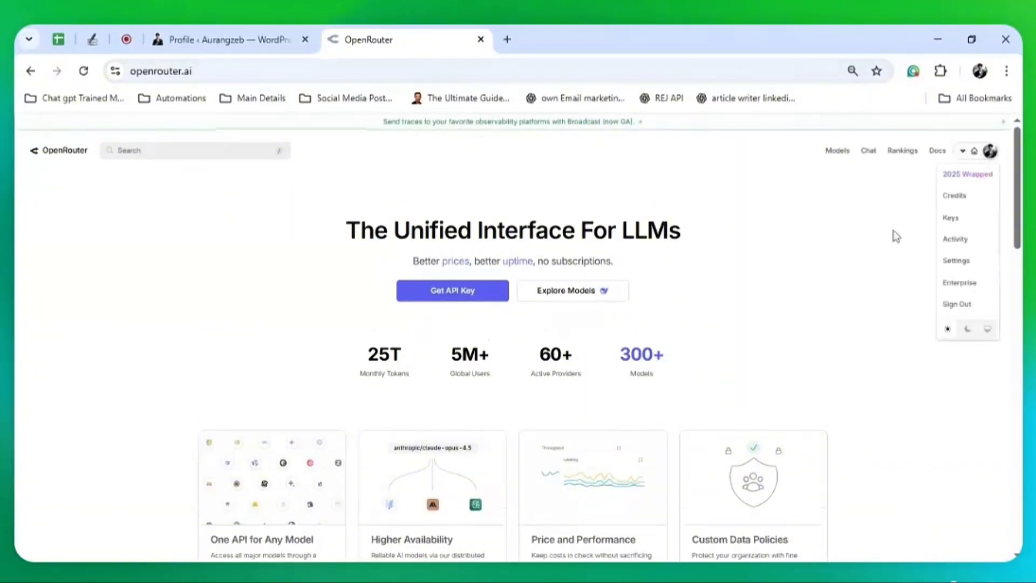
pyautogui.moveTo(990, 158)
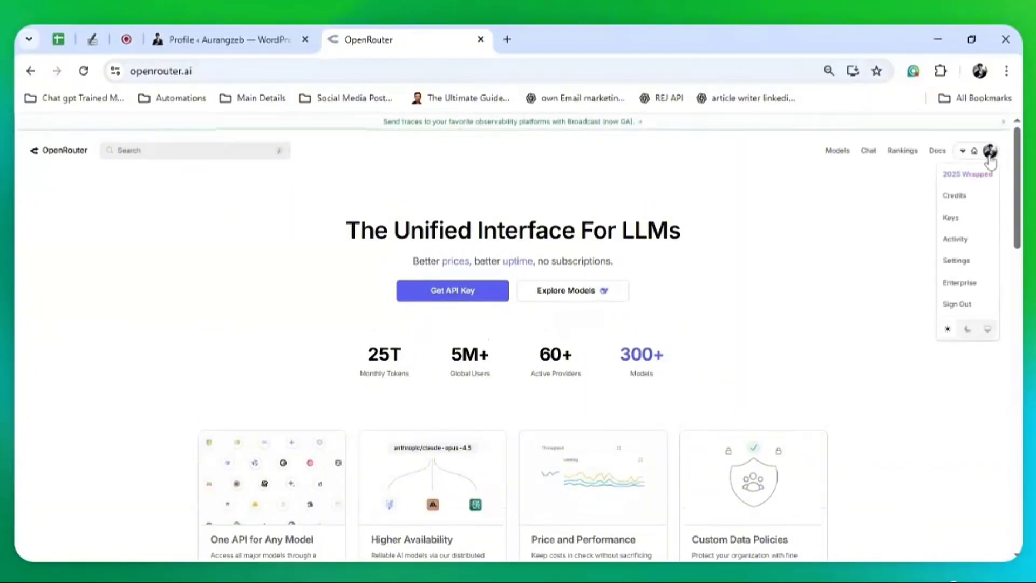
pyautogui.click(975, 222)
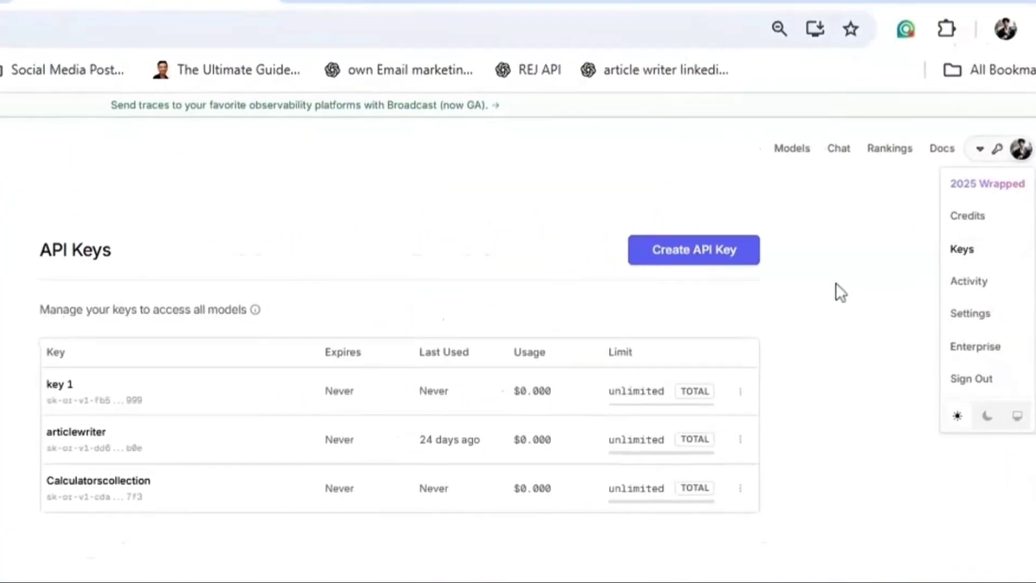
# Create and copy a never-expiring OpenRouter key named 'article', then open Article Writer's add-key form
pyautogui.click(781, 266)
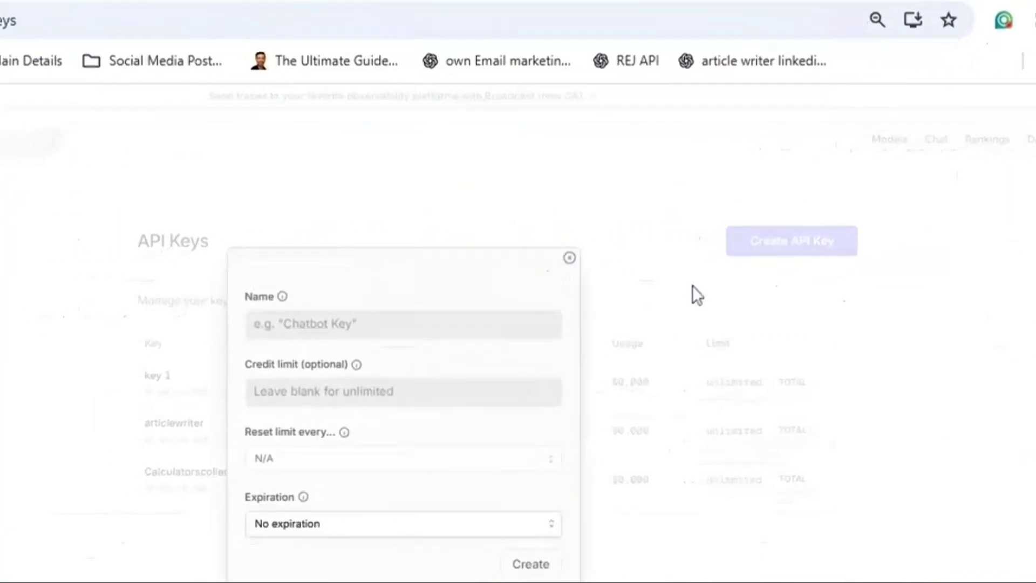
pyautogui.write('article')
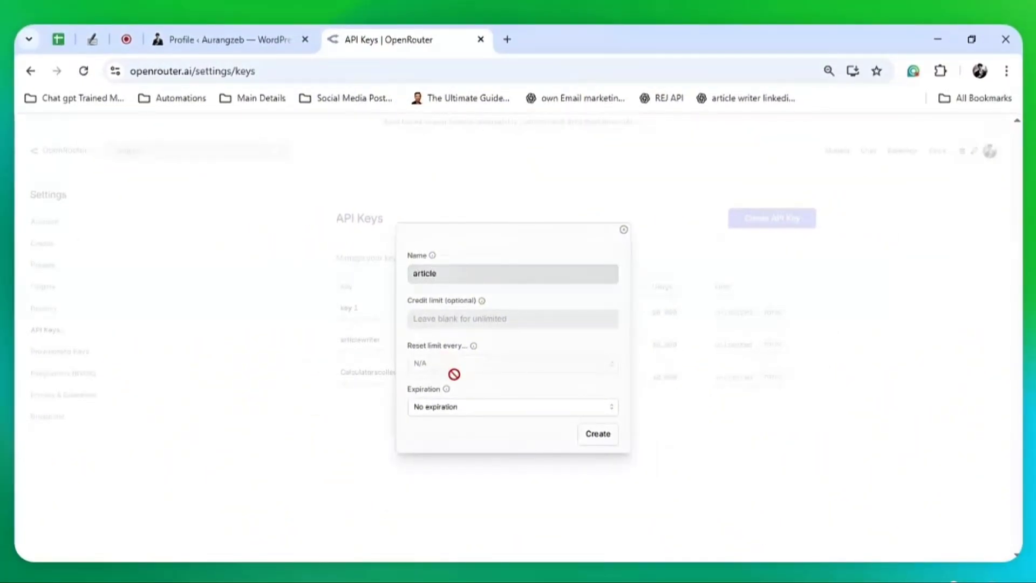
pyautogui.click(462, 413)
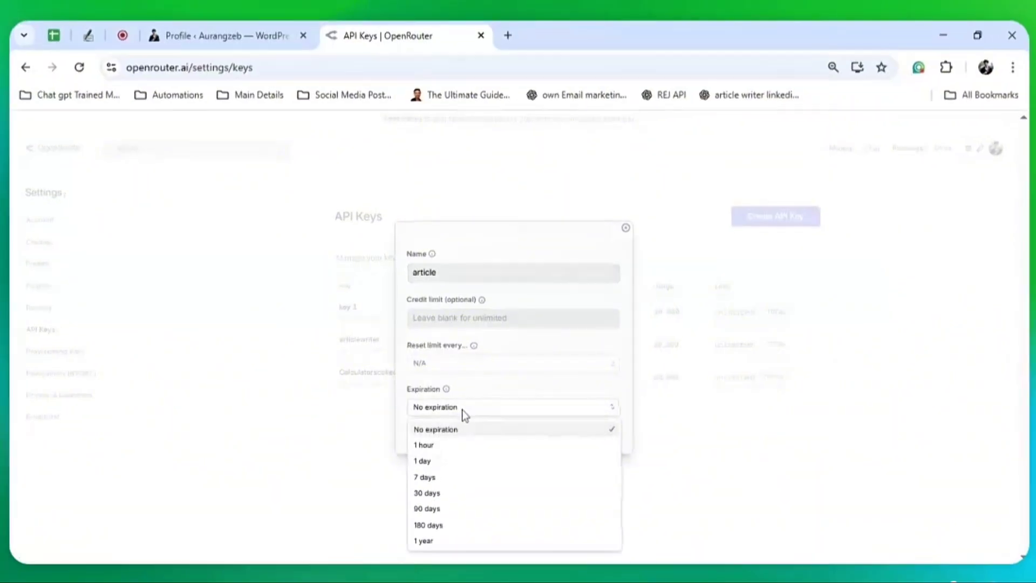
pyautogui.click(460, 429)
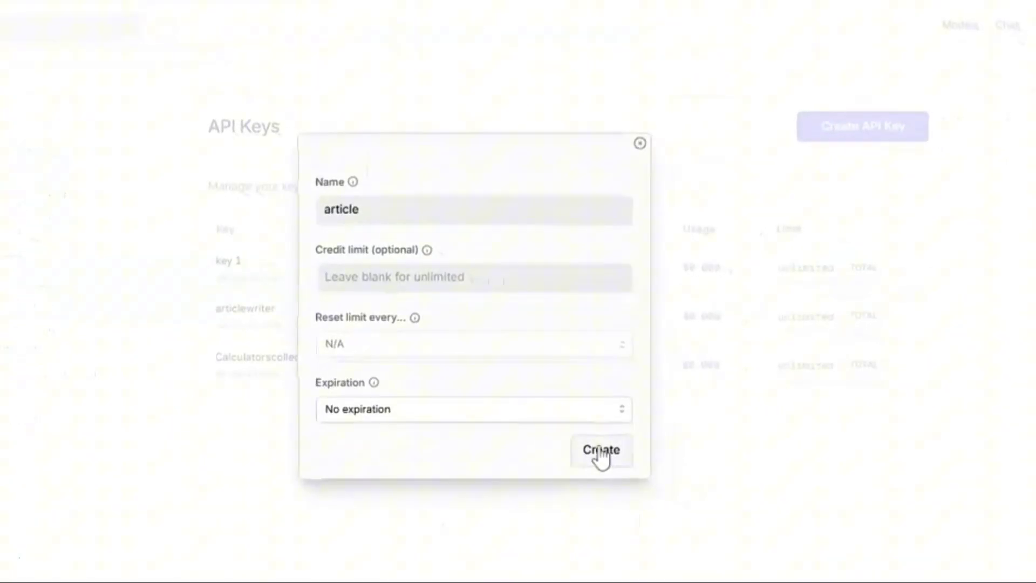
pyautogui.click(600, 452)
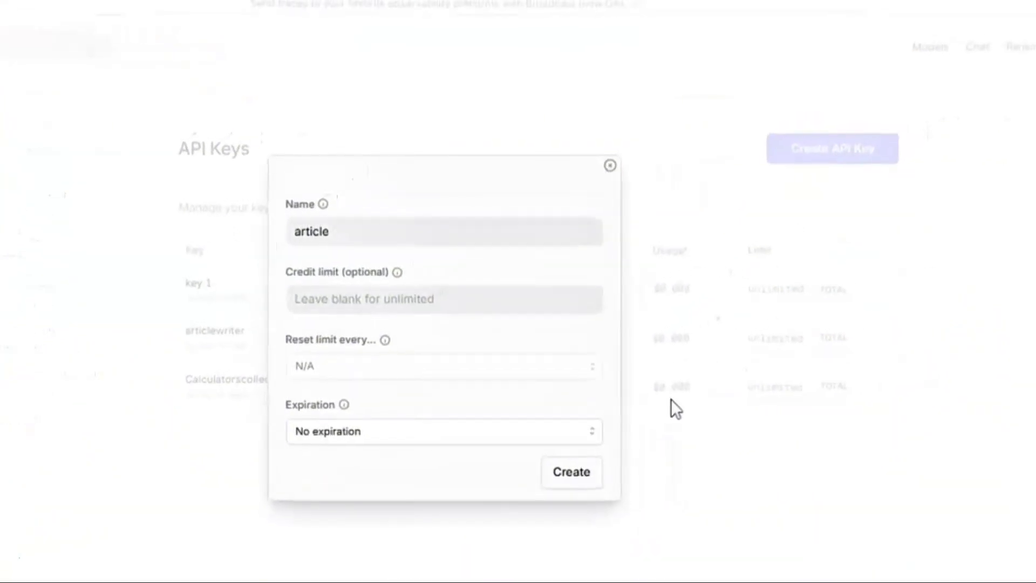
pyautogui.click(599, 339)
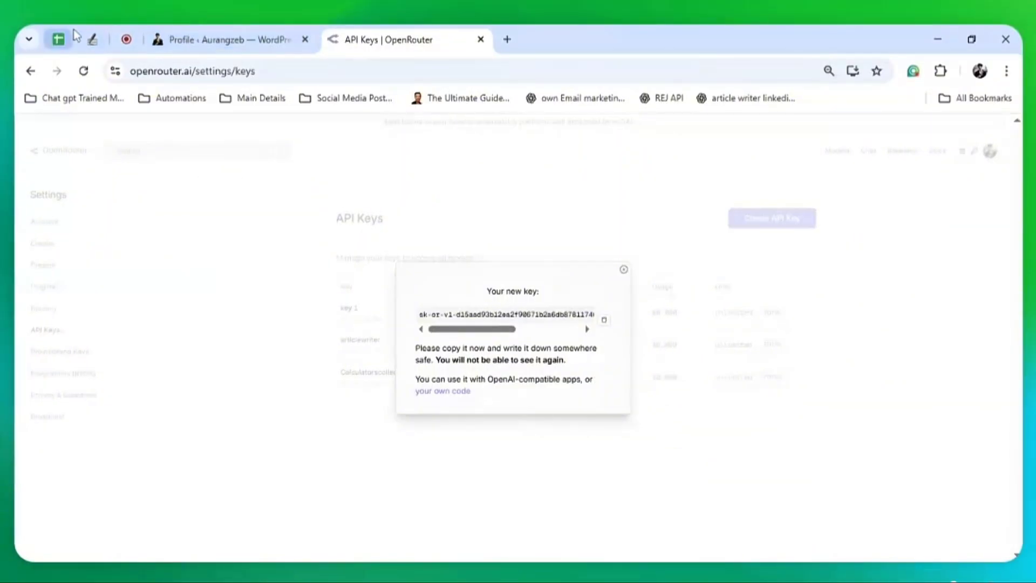
pyautogui.click(92, 32)
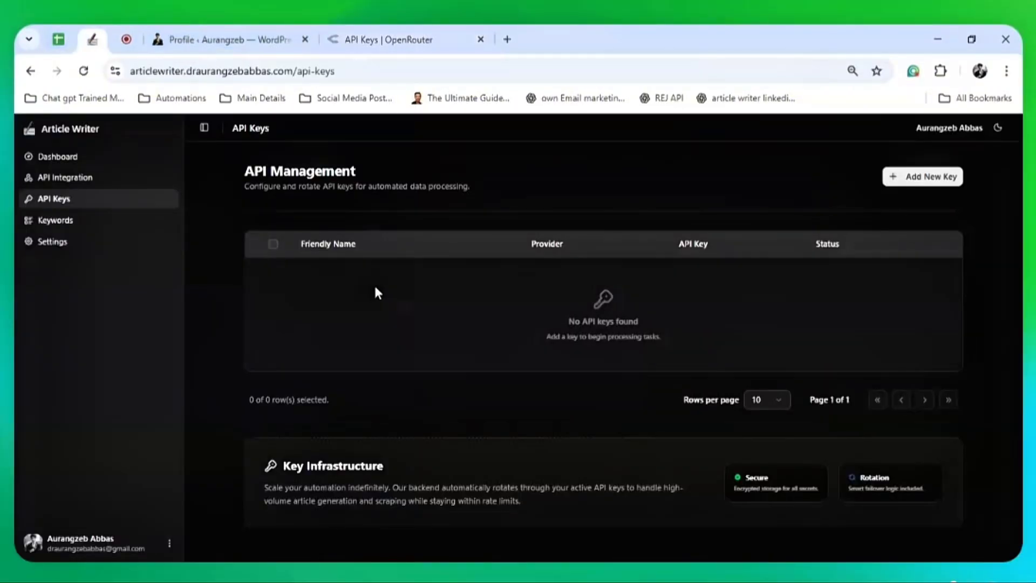
pyautogui.click(906, 180)
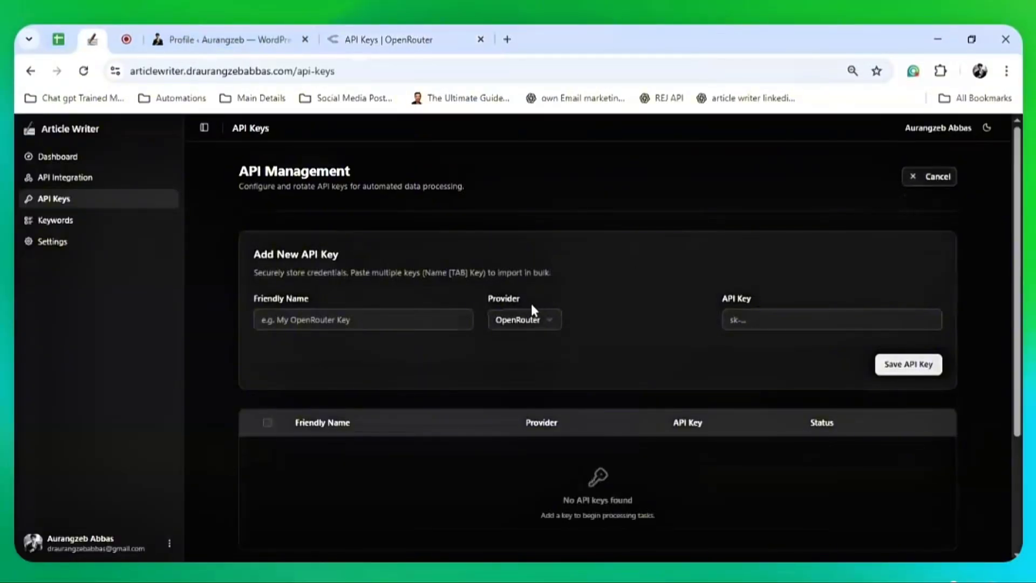
# Save the pasted OpenRouter key as 'key 1' with provider OpenRouter, then go to Keywords
pyautogui.click(524, 319)
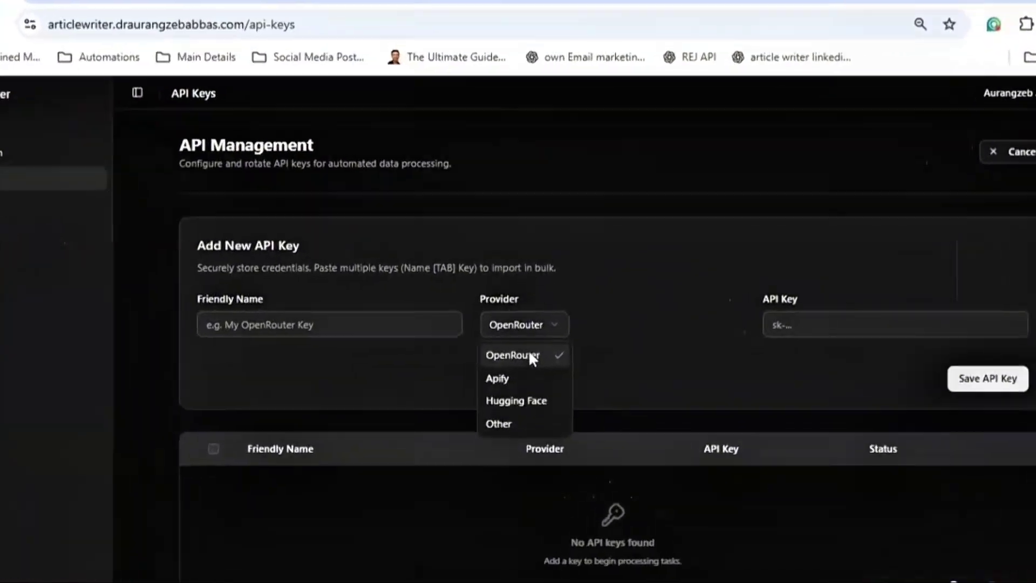
pyautogui.click(529, 344)
pyautogui.click(364, 320)
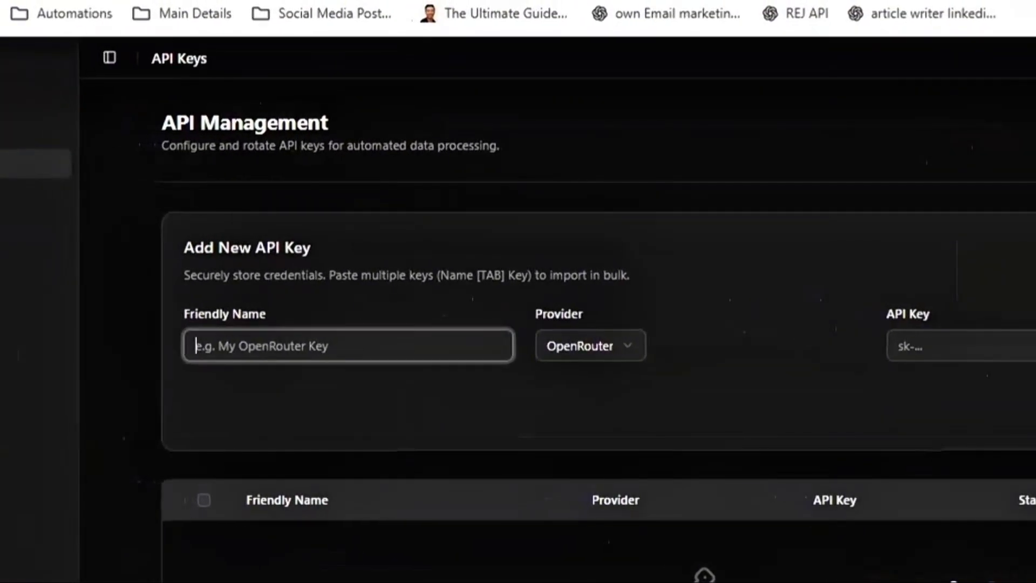
pyautogui.write('key')
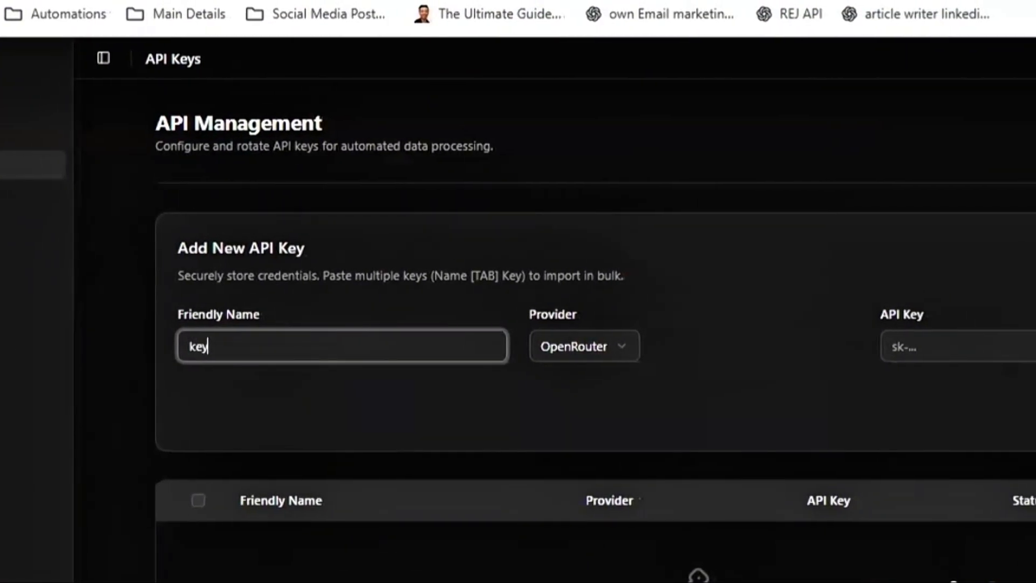
pyautogui.write(' 1')
pyautogui.click(956, 346)
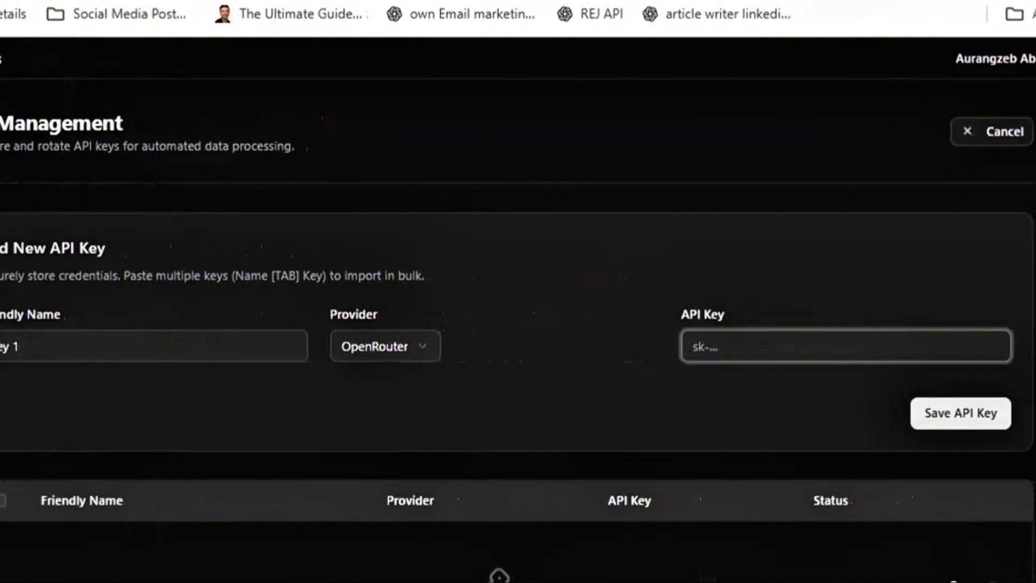
pyautogui.hotkey('ctrl', 'v')
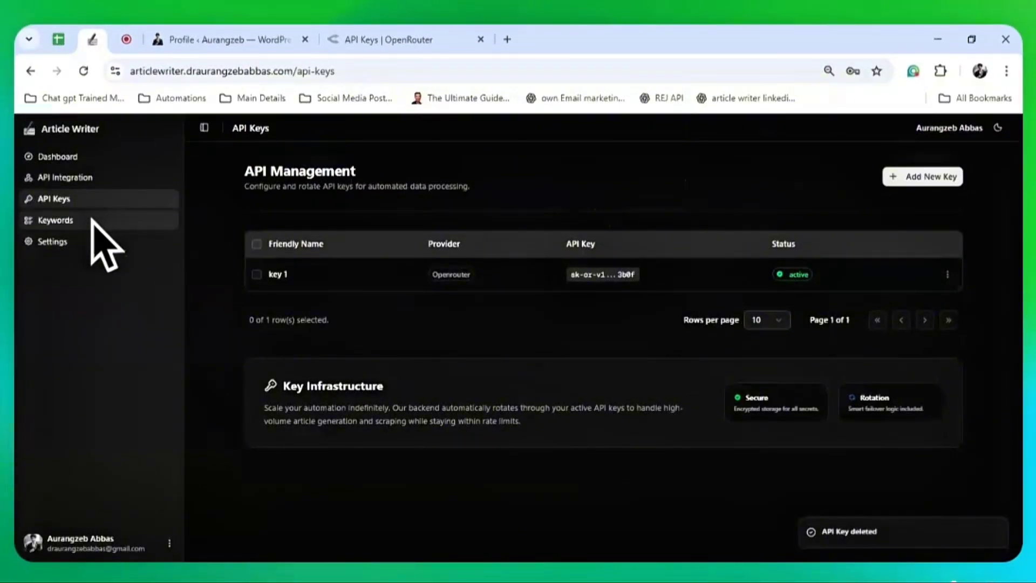
pyautogui.click(91, 221)
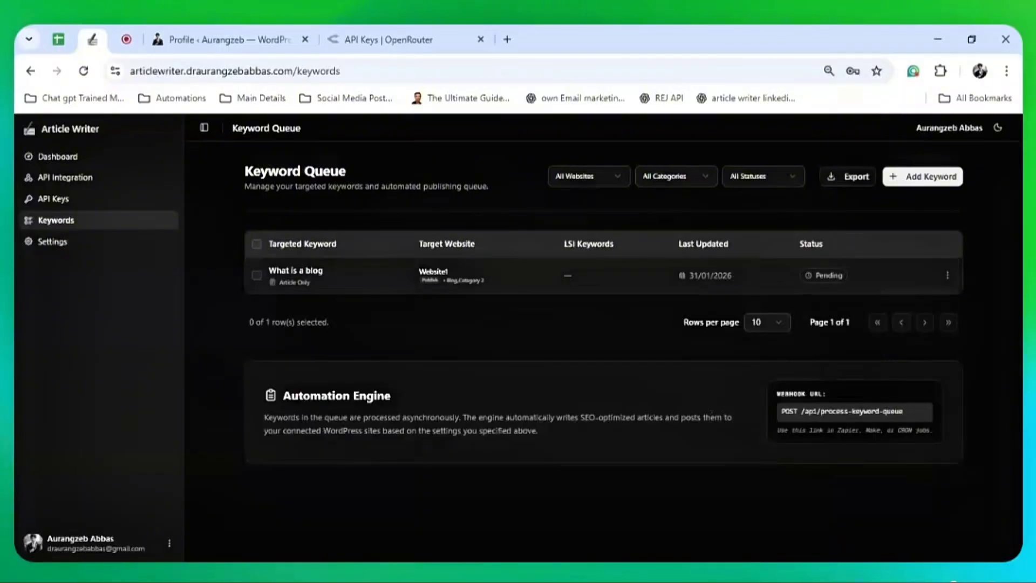
# Run Write Now on 'What is a blog', wait until it shows Published, then view the post
pyautogui.click(949, 275)
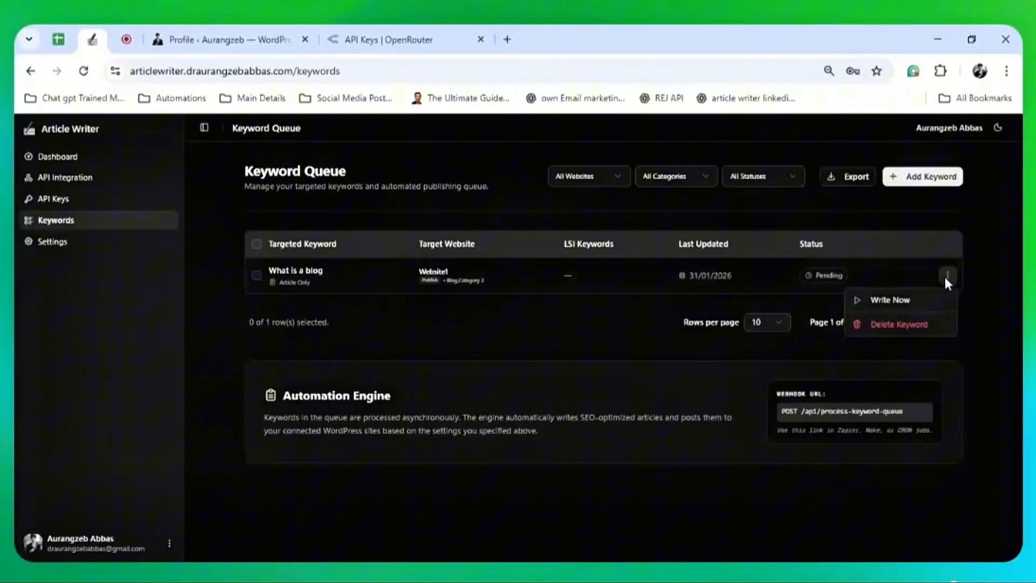
pyautogui.click(925, 298)
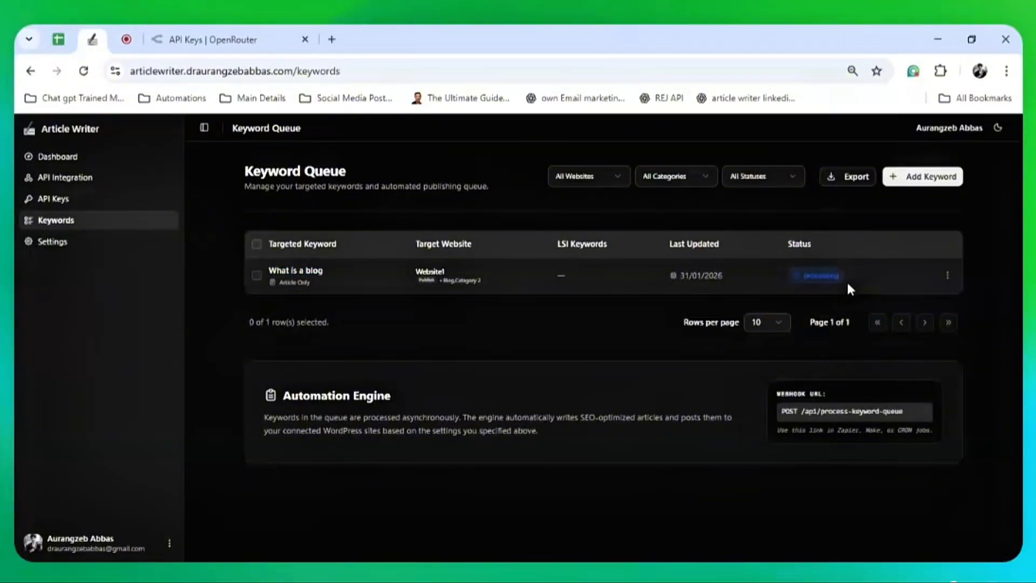
pyautogui.moveTo(847, 278); pyautogui.dragTo(798, 276)
pyautogui.click(805, 283)
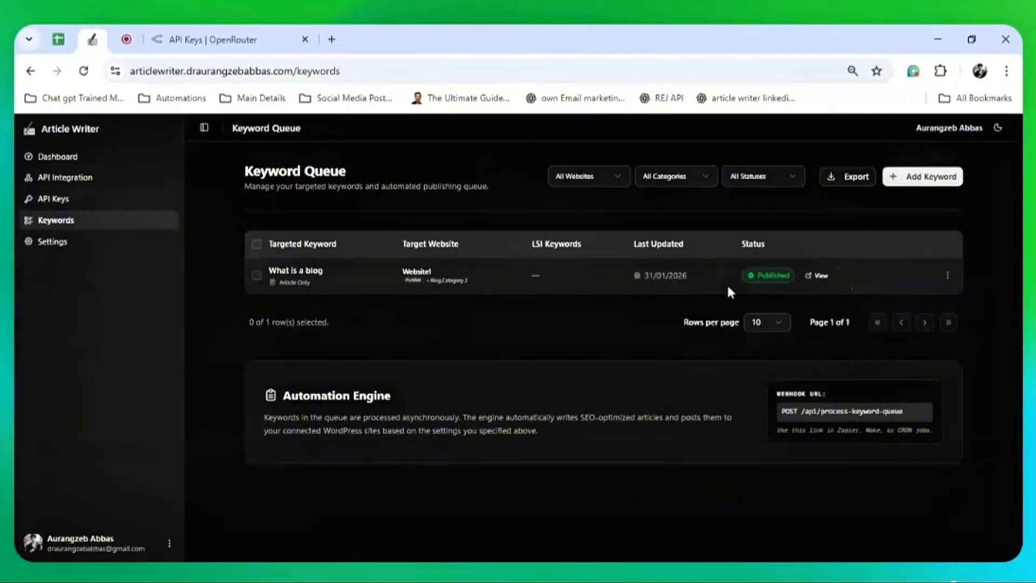
pyautogui.click(819, 276)
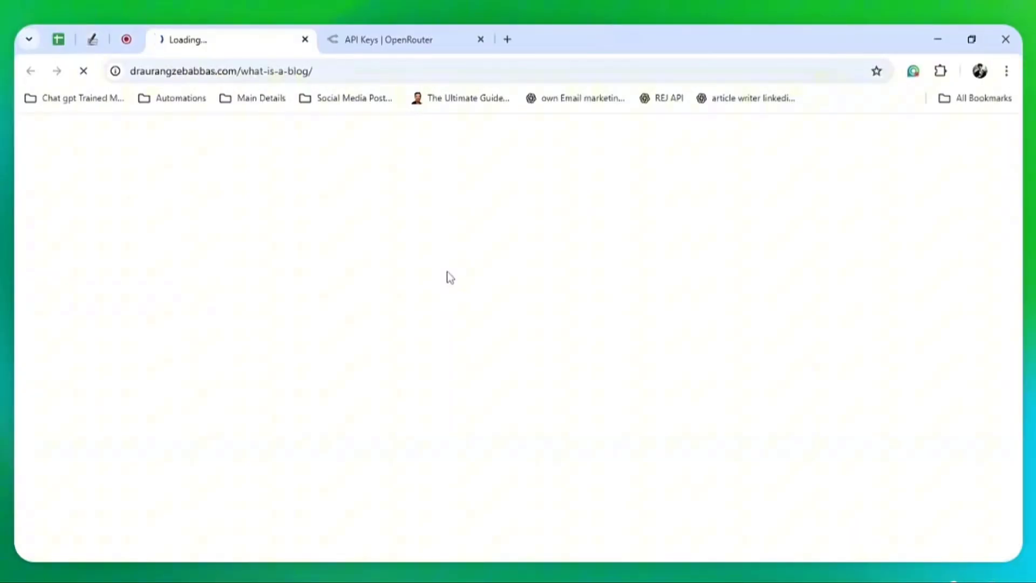
# Close the OpenRouter tab and read the post's opening paragraphs and bullet lists
pyautogui.click(481, 39)
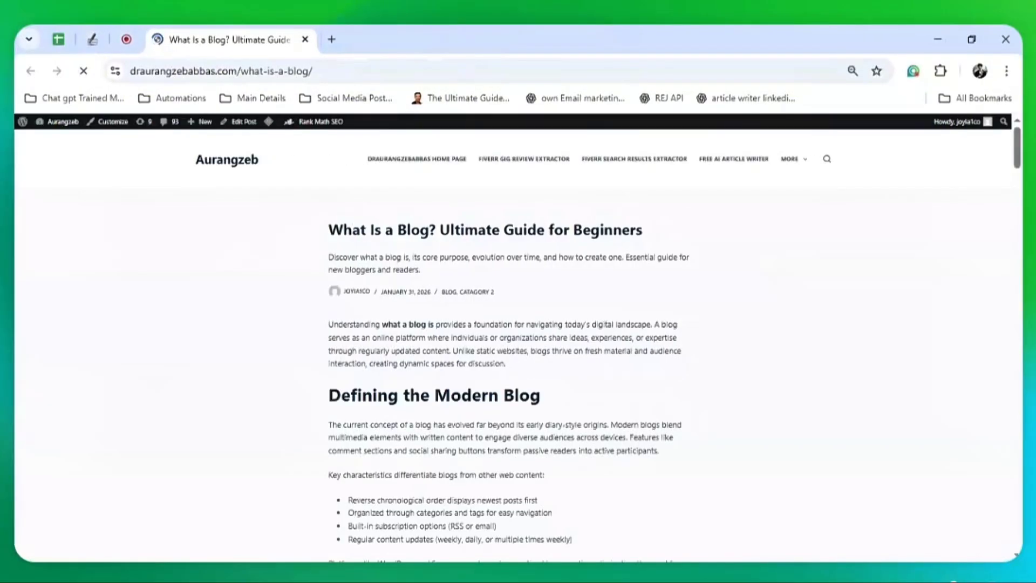
pyautogui.scroll(-2, 405, 269)
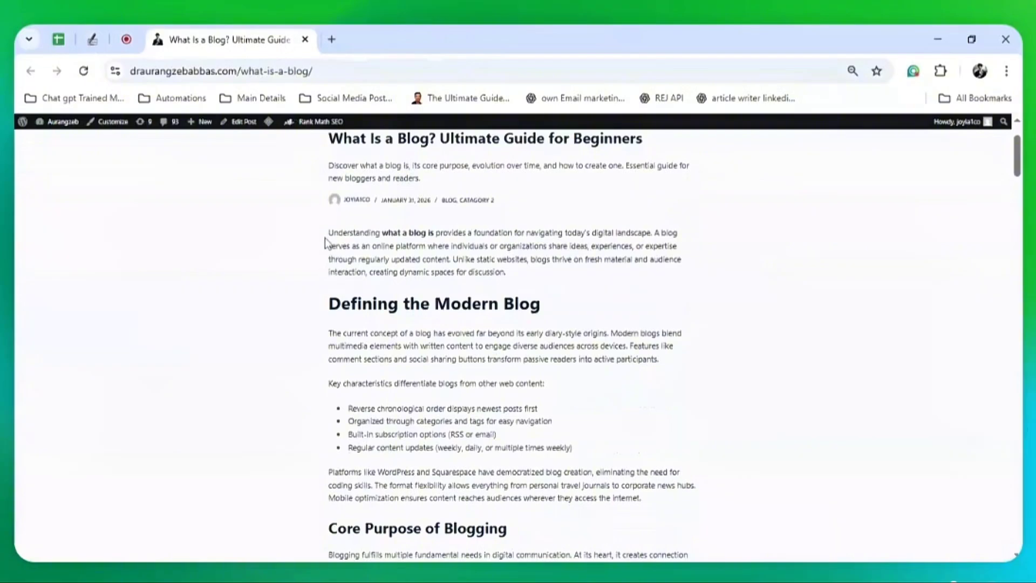
pyautogui.scroll(-1, 361, 328)
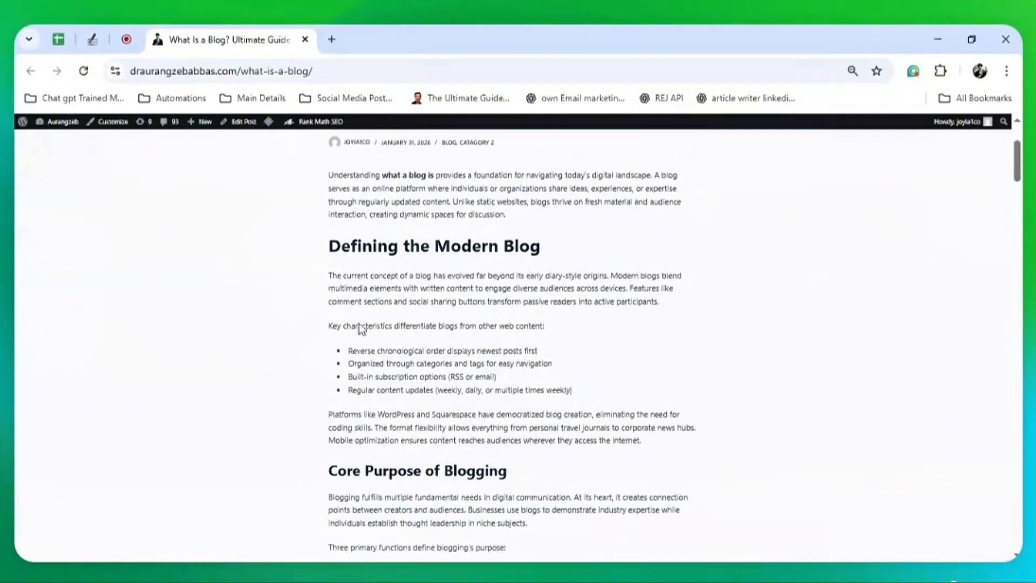
pyautogui.moveTo(326, 280); pyautogui.dragTo(621, 307)
pyautogui.scroll(-1, 622, 309)
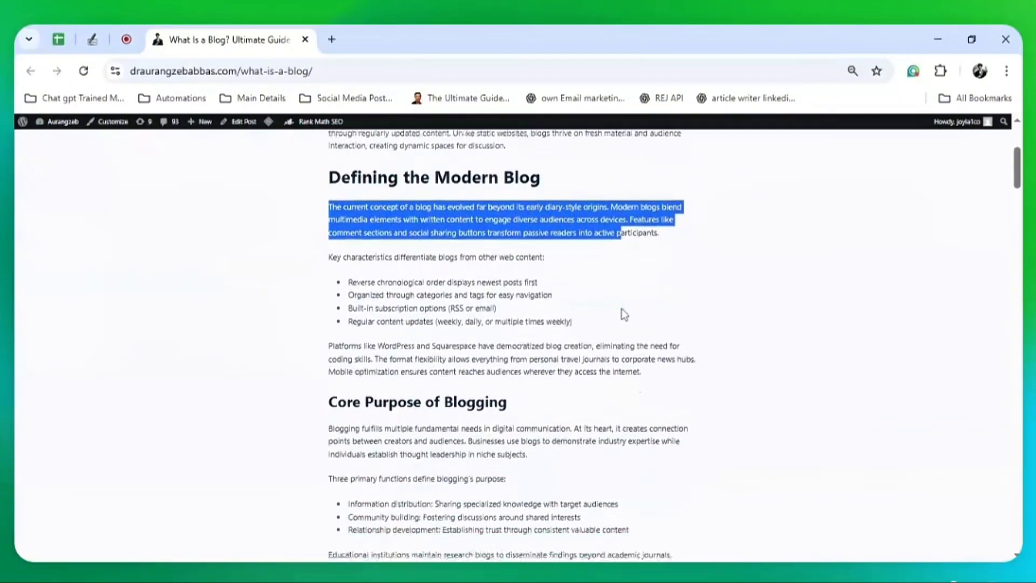
pyautogui.click(623, 311)
pyautogui.moveTo(412, 295); pyautogui.dragTo(457, 333)
pyautogui.click(459, 333)
# Inspect the post's comparison tables, highlighting the Quick Tips and How-To Guides rows
pyautogui.scroll(-3, 489, 340)
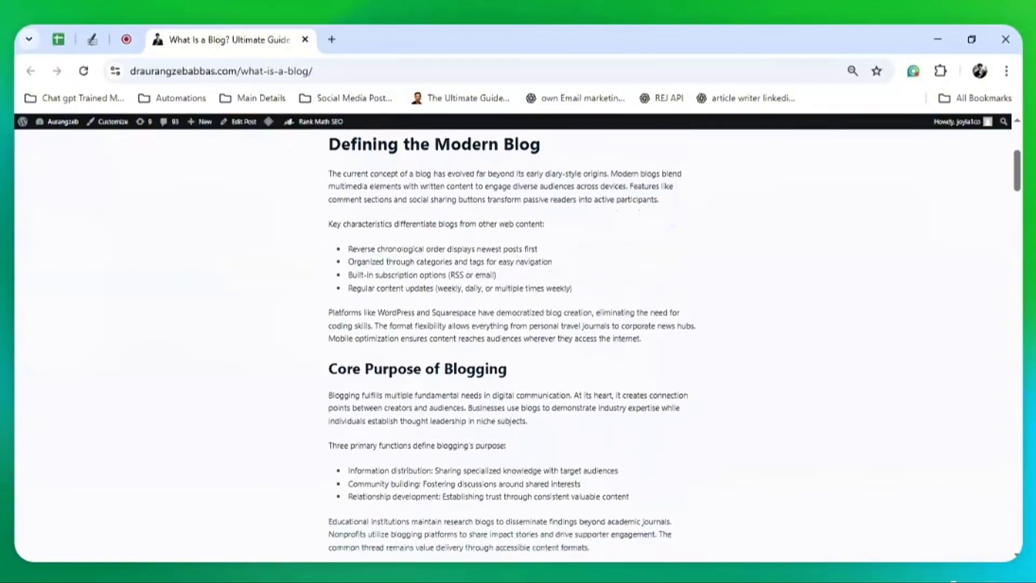
pyautogui.scroll(-1, 513, 346)
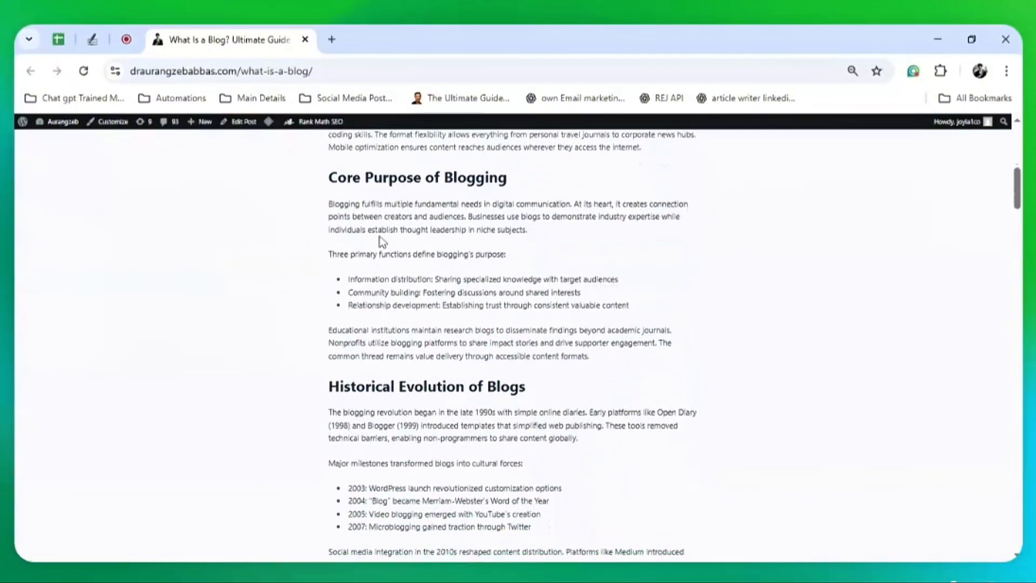
pyautogui.scroll(-20, 382, 241)
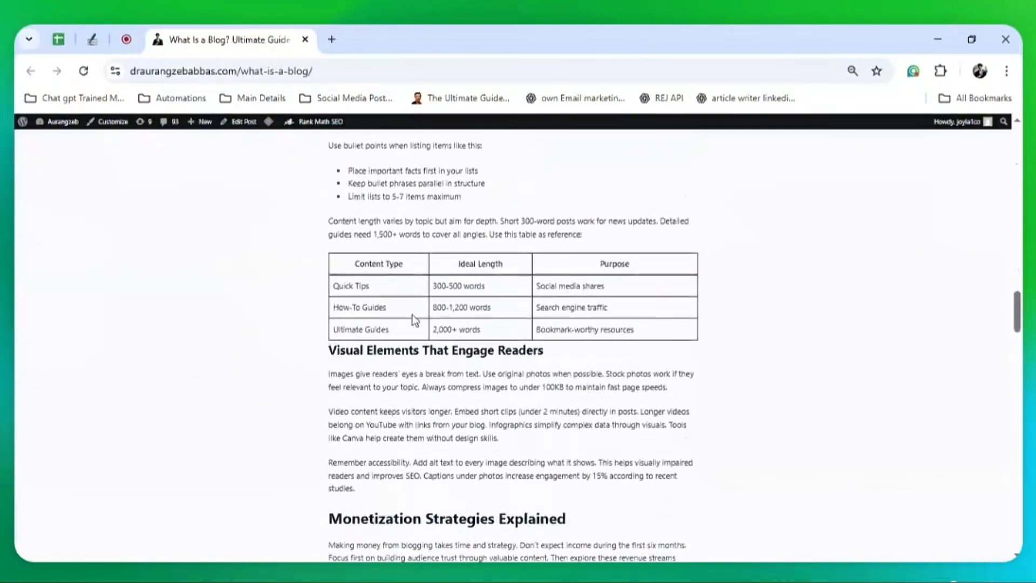
pyautogui.scroll(-2, 415, 320)
pyautogui.scroll(2, 414, 320)
pyautogui.moveTo(368, 270); pyautogui.dragTo(521, 300)
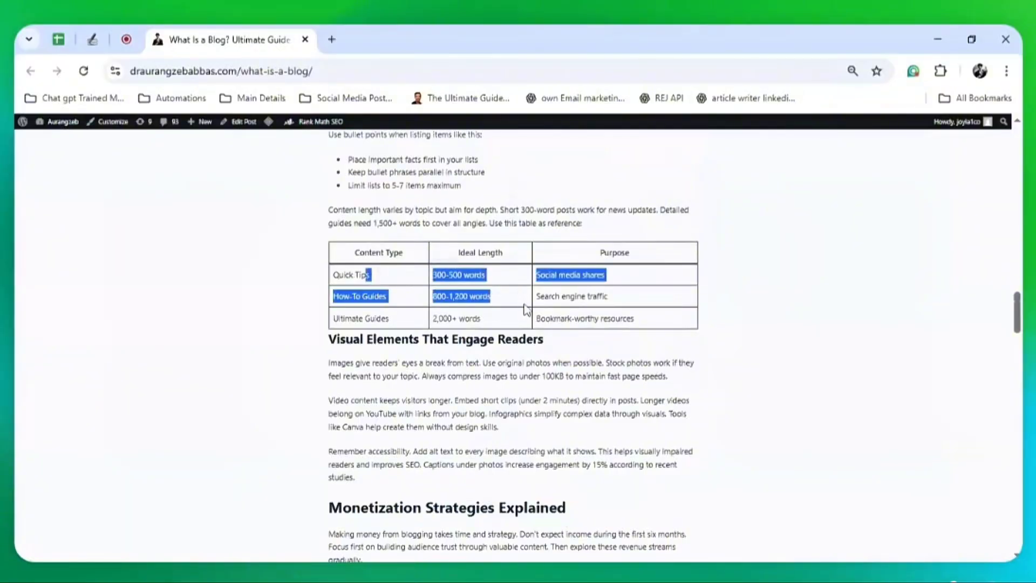
pyautogui.scroll(-15, 523, 307)
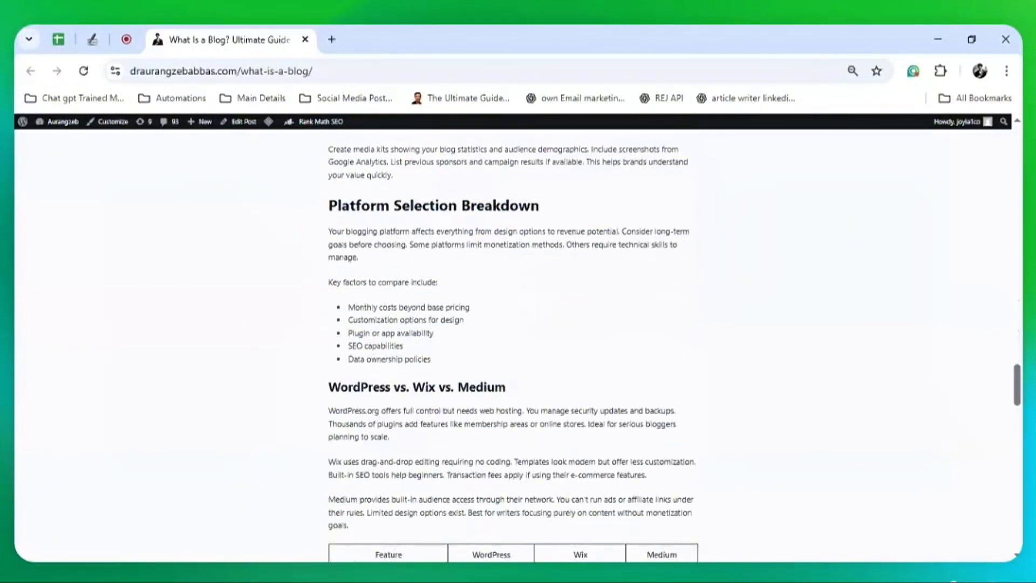
pyautogui.scroll(-6, 431, 330)
pyautogui.scroll(2, 432, 329)
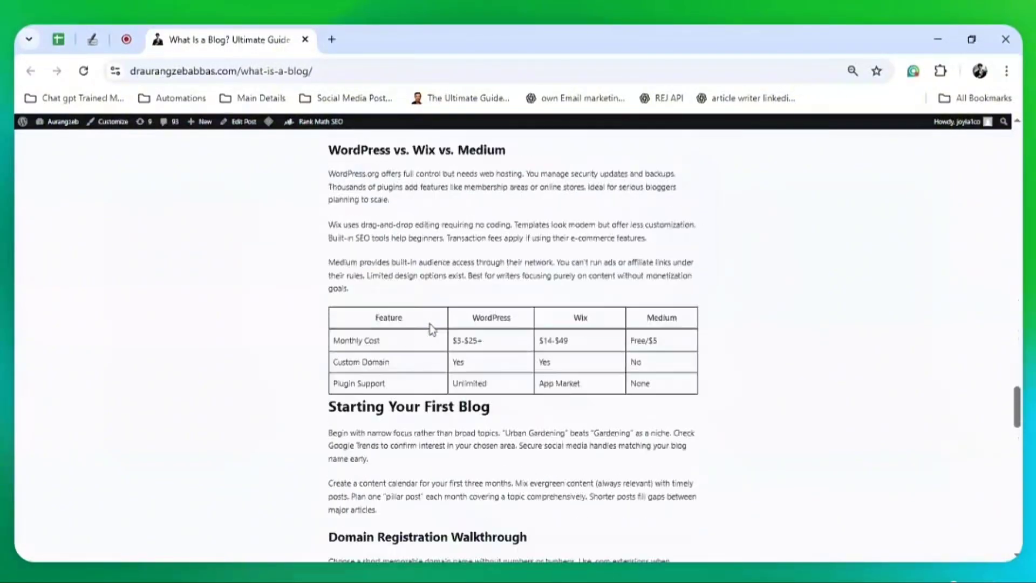
pyautogui.scroll(19, 432, 329)
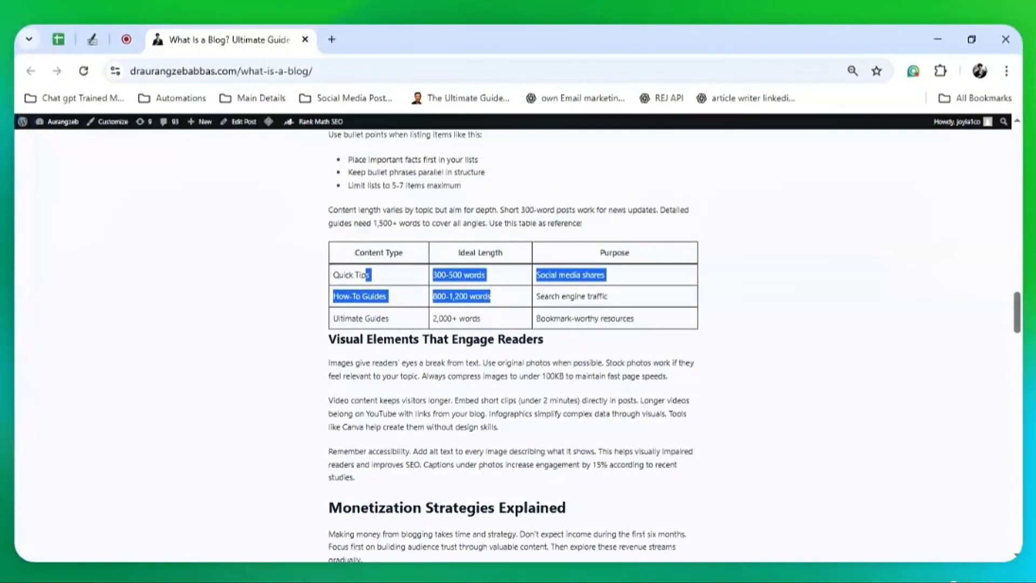
# Check SEOWallet's heading outline and overview (28 headings, 2,393 words), then close the panel
pyautogui.click(17, 329)
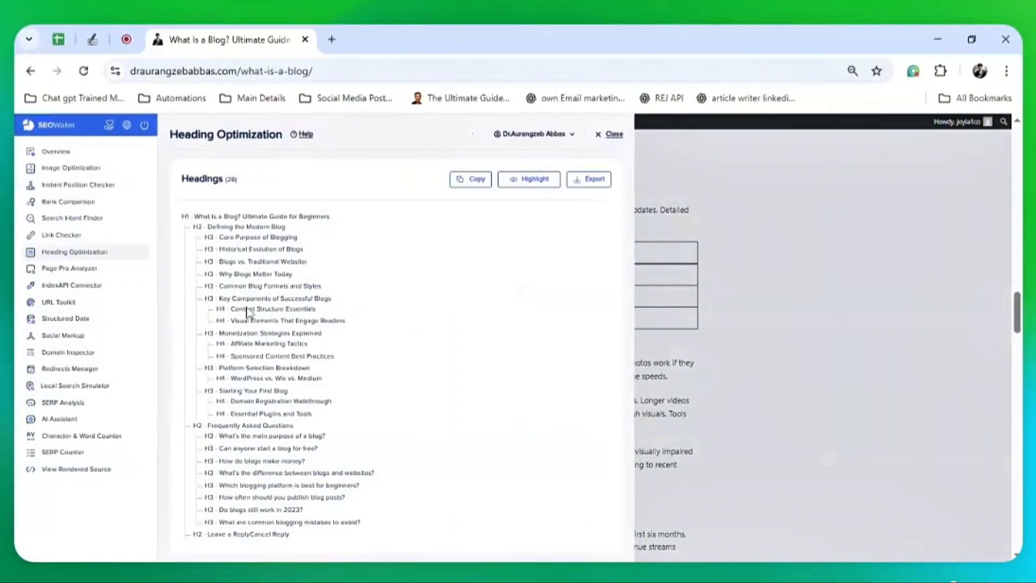
pyautogui.moveTo(183, 213); pyautogui.dragTo(357, 519)
pyautogui.click(71, 155)
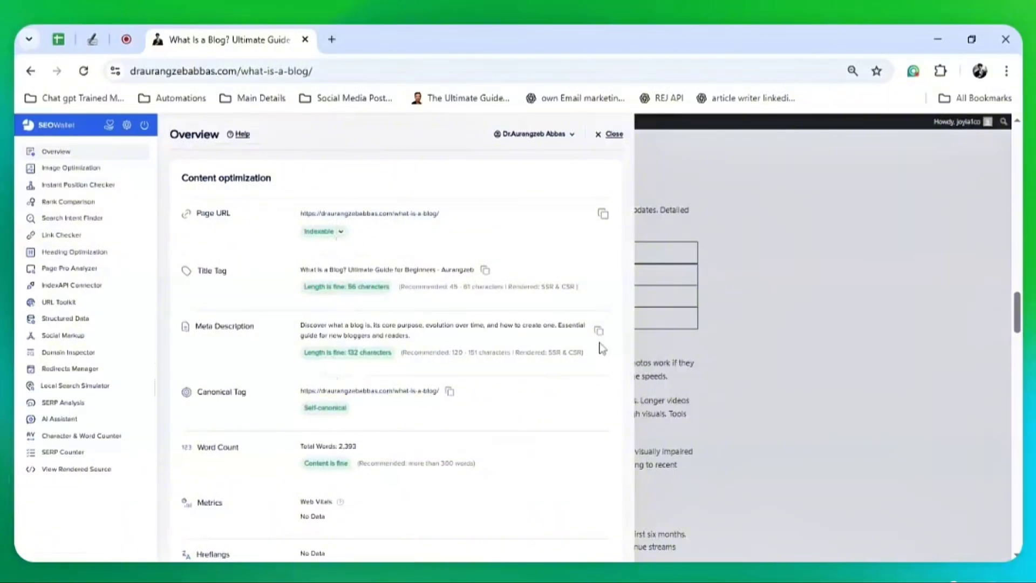
pyautogui.click(611, 134)
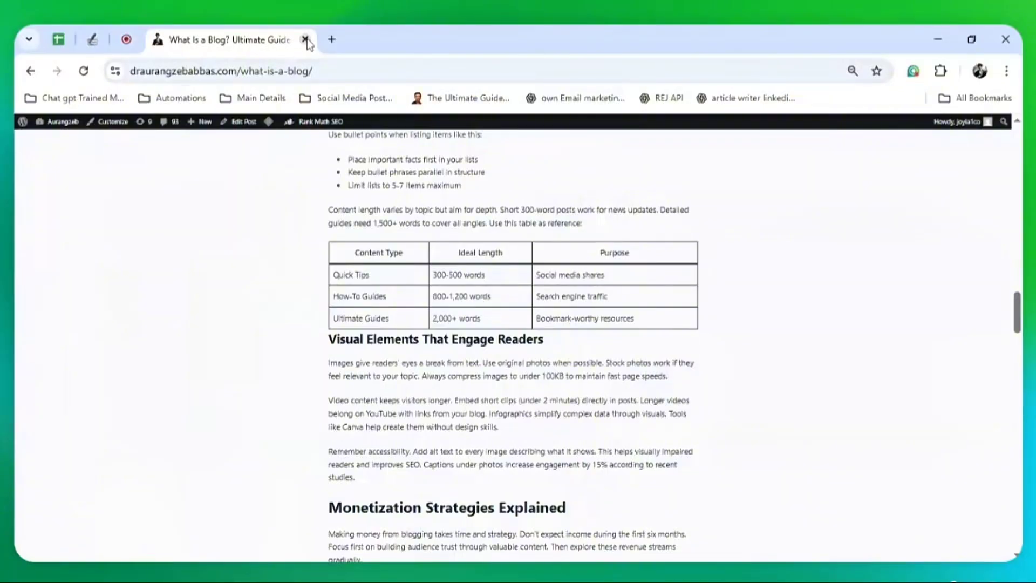
# Review the API keys and Website1's 10-per-day goal, then bring up the keyword spreadsheet
pyautogui.click(101, 28)
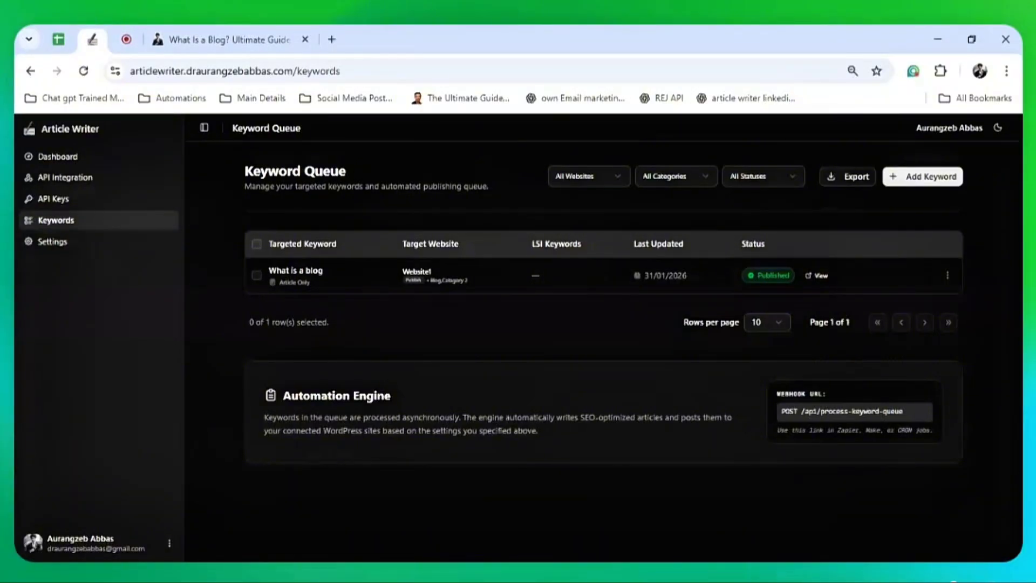
pyautogui.click(95, 202)
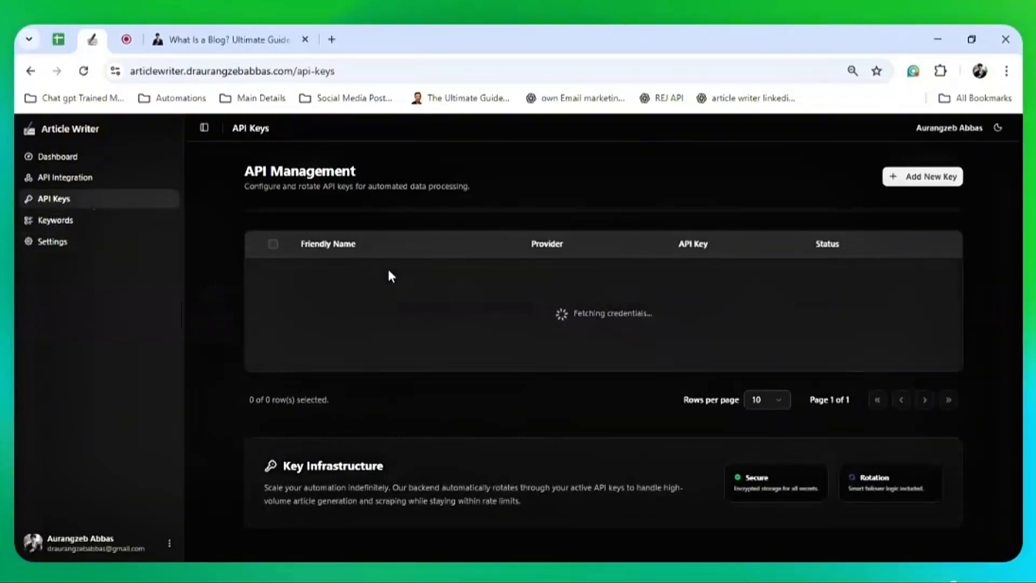
pyautogui.click(48, 241)
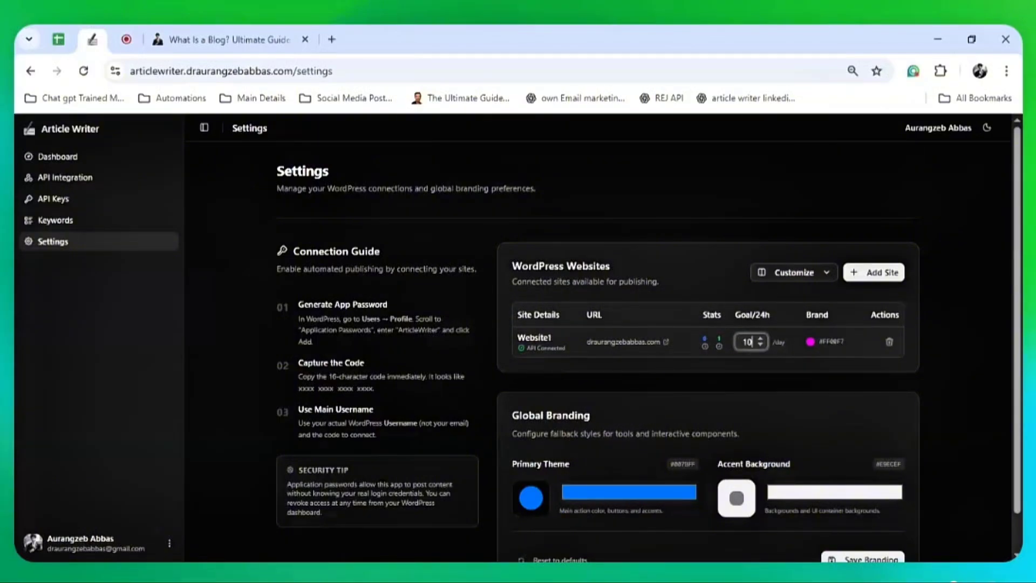
pyautogui.click(929, 377)
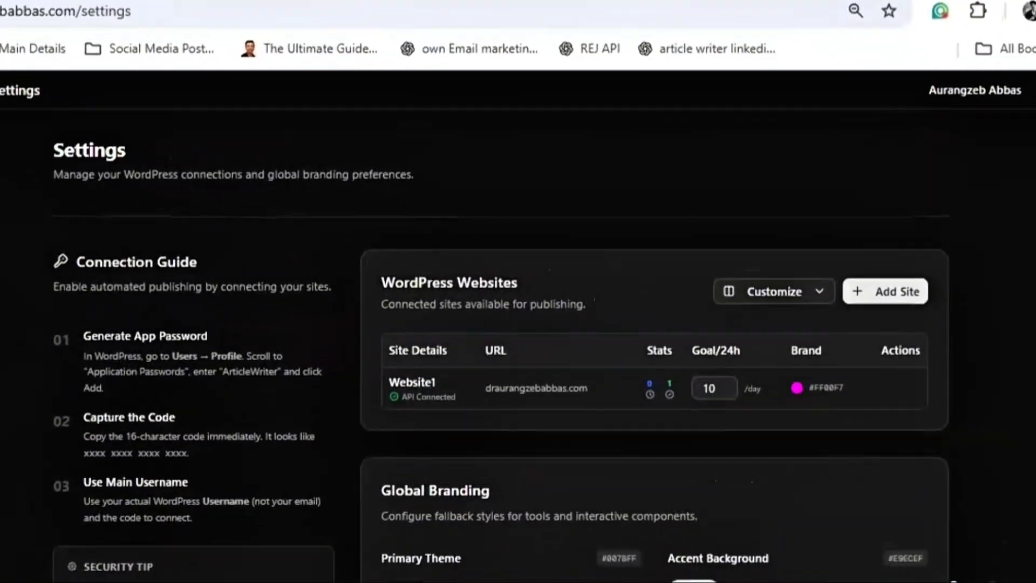
pyautogui.click(1, 324)
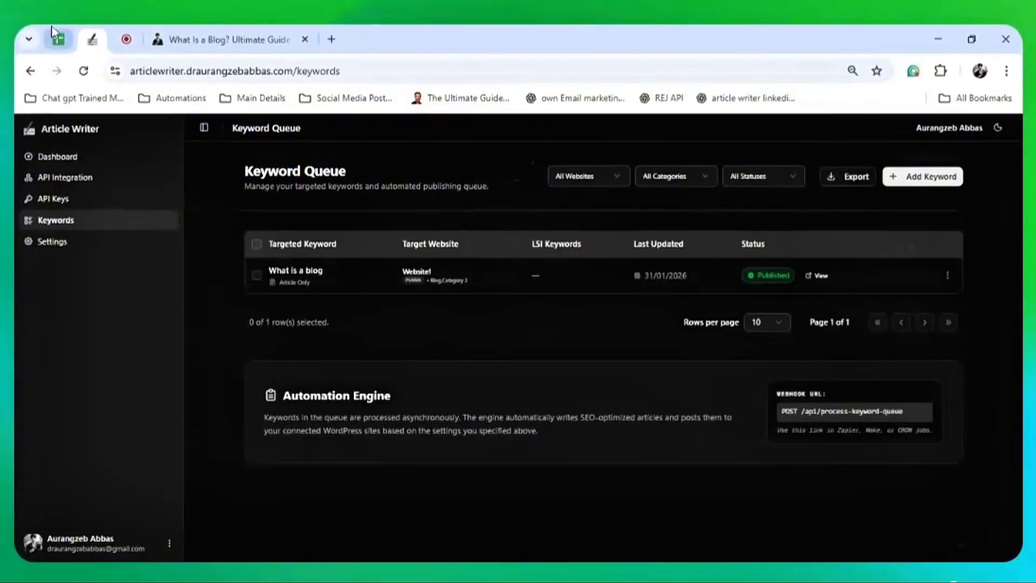
pyautogui.click(56, 37)
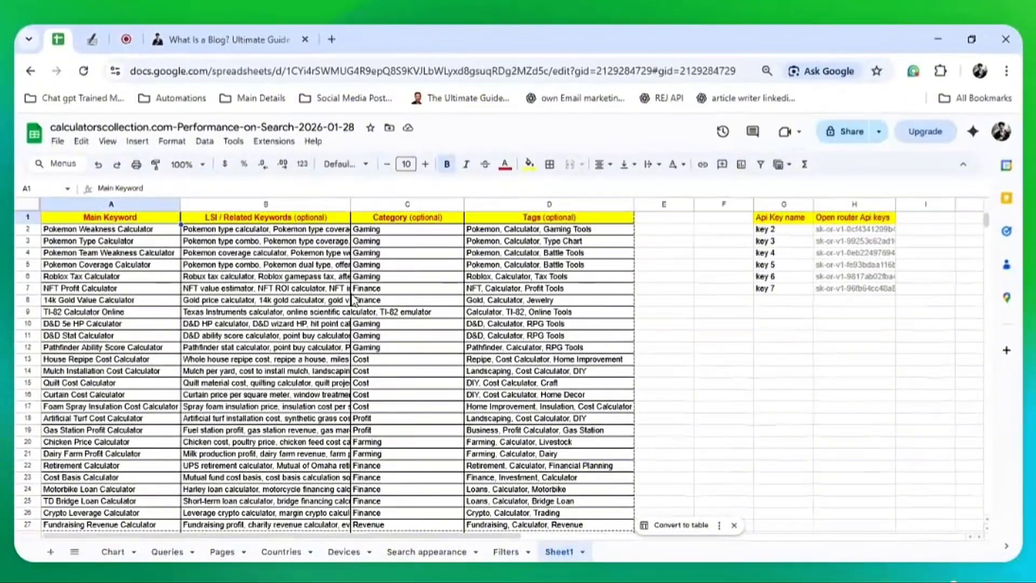
# Open Article Writer's Add Keyword form with Targeted Keyword focused, then return to Google Sheets
pyautogui.click(93, 39)
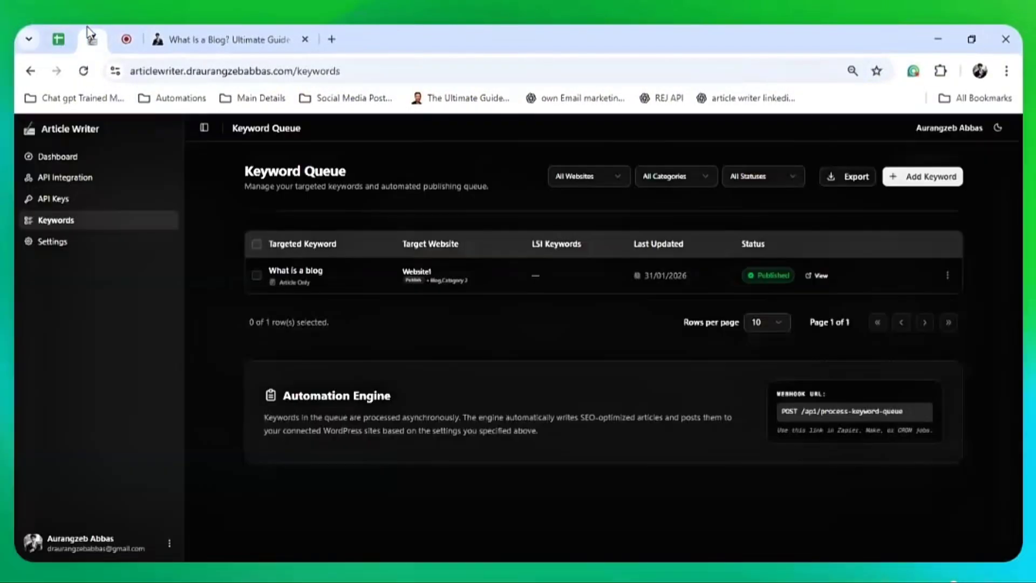
pyautogui.click(921, 178)
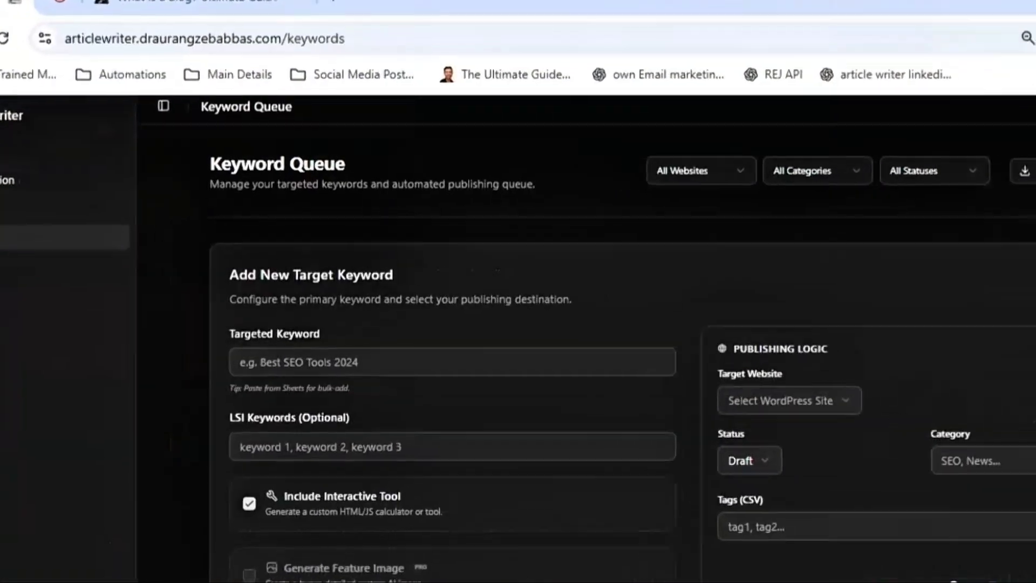
pyautogui.click(529, 362)
pyautogui.scroll(-1, 529, 404)
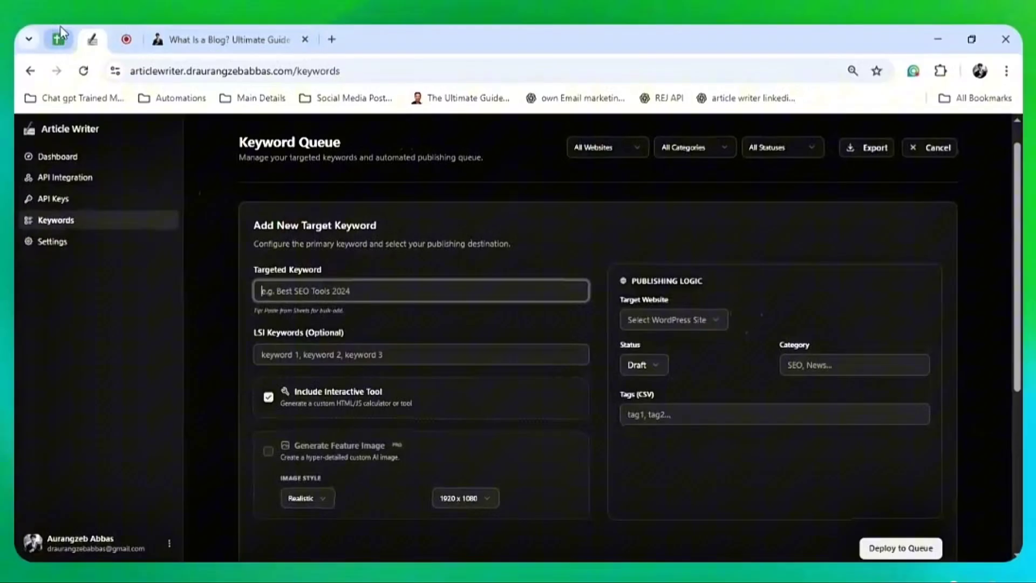
pyautogui.click(59, 36)
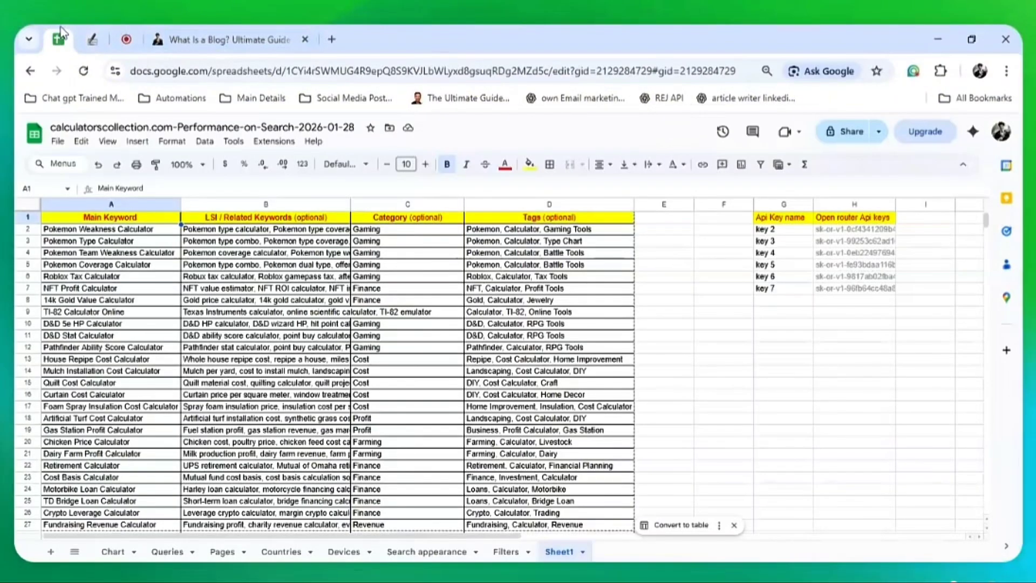
# Check the gold calculator row's LSI keywords and copy the keyword table across columns A to D
pyautogui.click(201, 303)
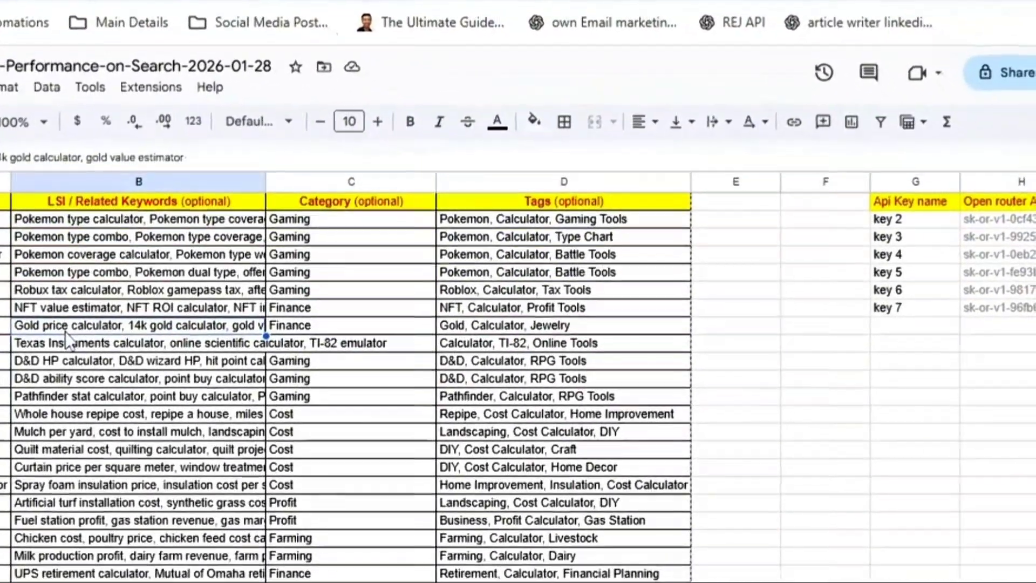
pyautogui.click(138, 205)
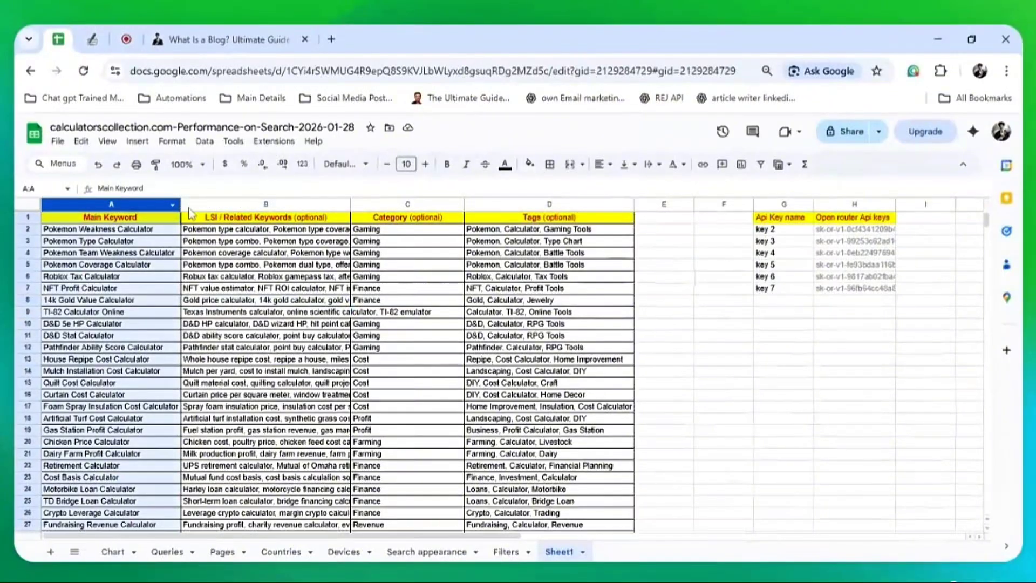
pyautogui.keyDown('shift'); pyautogui.click(282, 204); pyautogui.keyUp('shift')
pyautogui.moveTo(284, 206); pyautogui.dragTo(516, 202)
pyautogui.click(191, 300)
pyautogui.hotkey('ctrl', 'c')
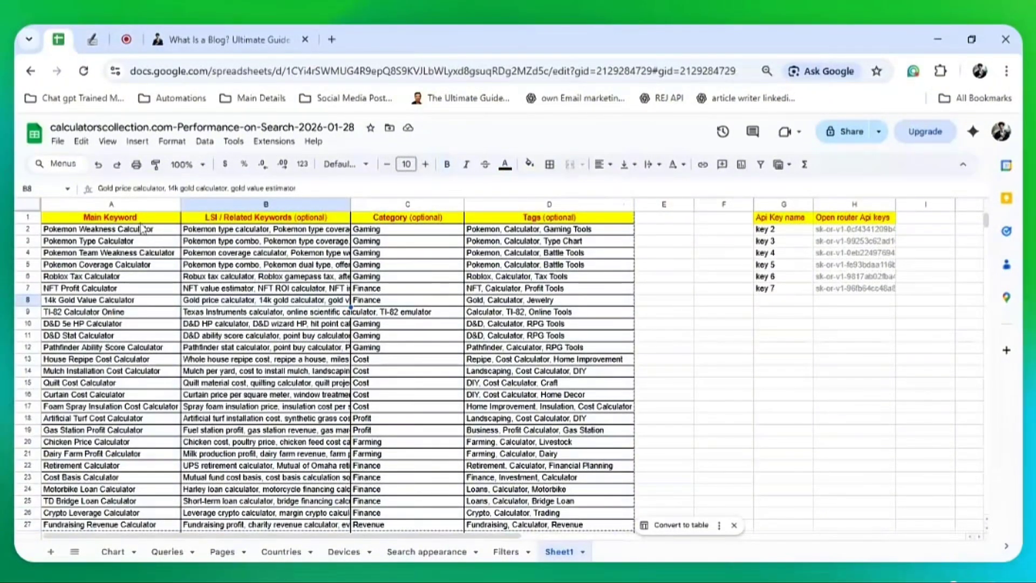
# Review the keyword, LSI and category columns, checking the Finance category in C7
pyautogui.click(141, 231)
pyautogui.moveTo(144, 301); pyautogui.dragTo(144, 431)
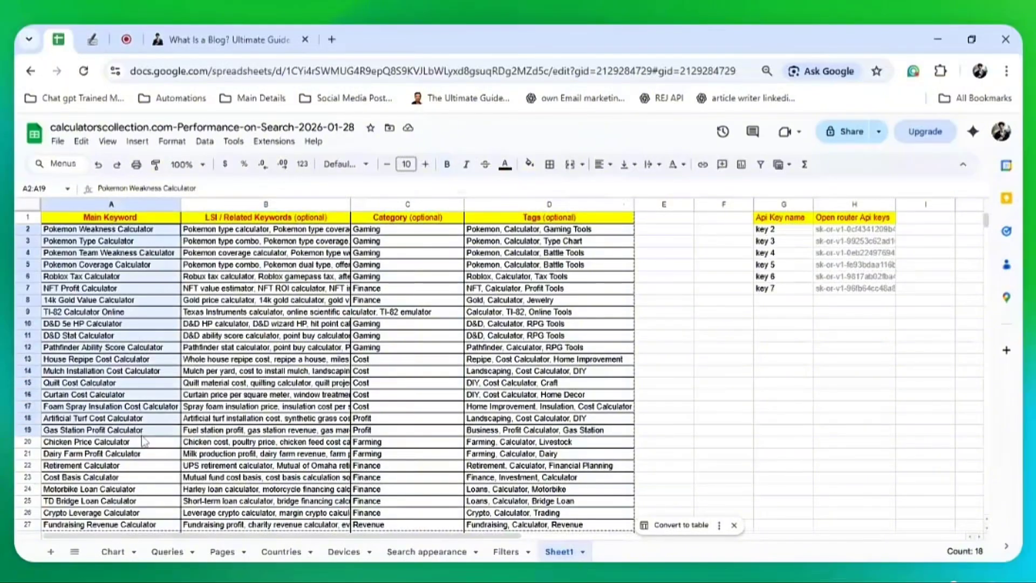
pyautogui.moveTo(327, 234); pyautogui.dragTo(331, 434)
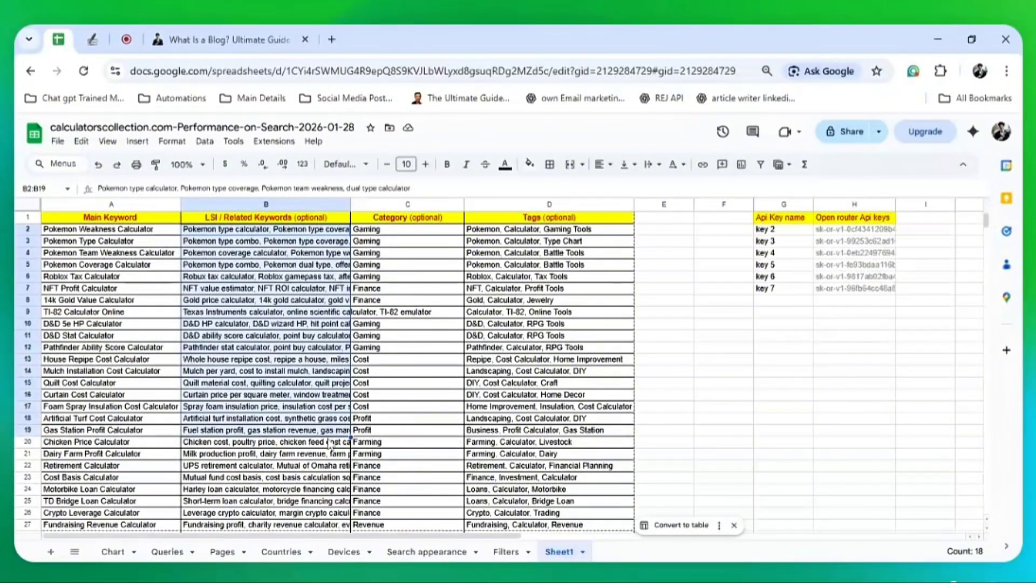
pyautogui.moveTo(413, 233); pyautogui.dragTo(411, 445)
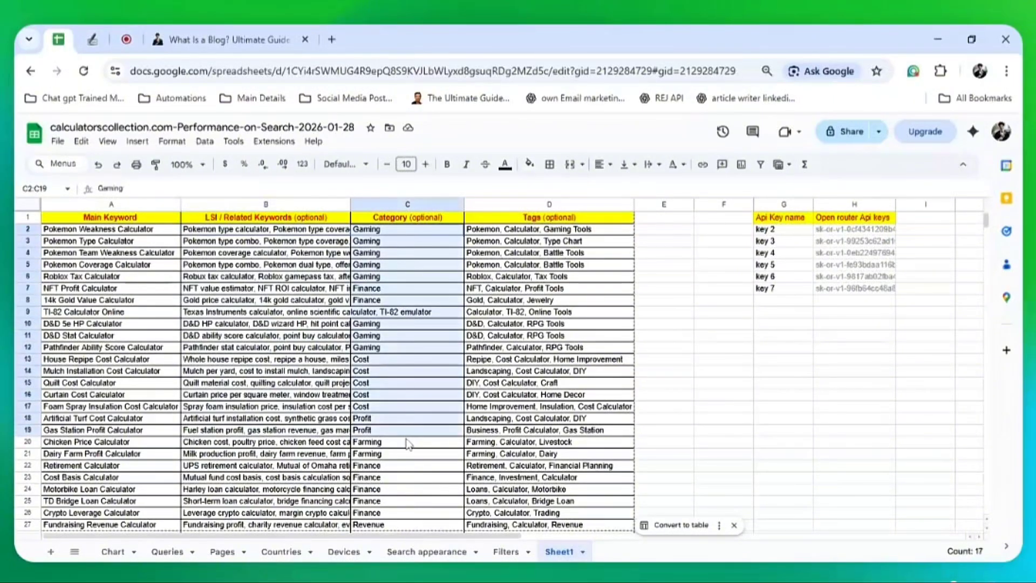
pyautogui.click(414, 339)
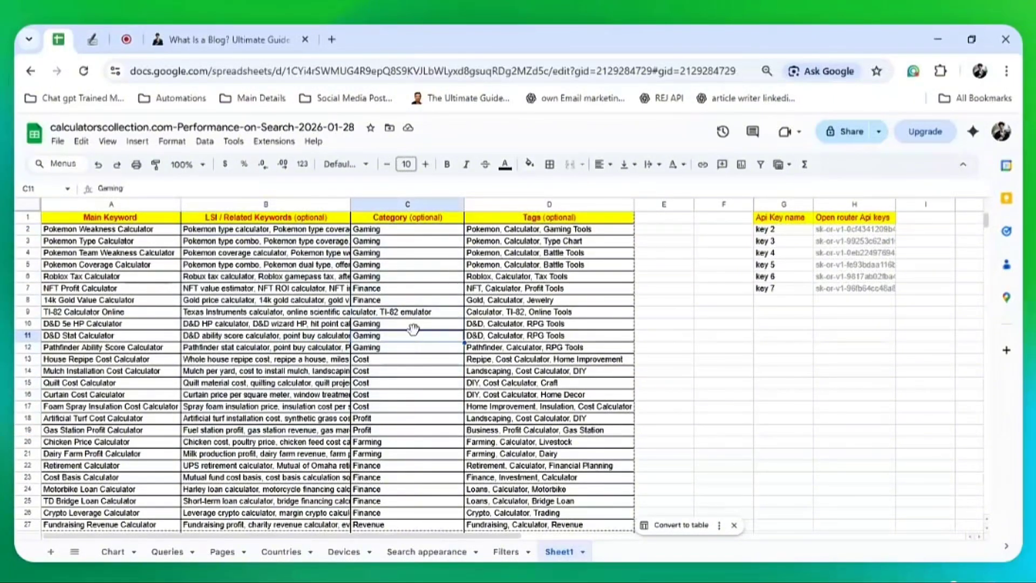
pyautogui.click(409, 292)
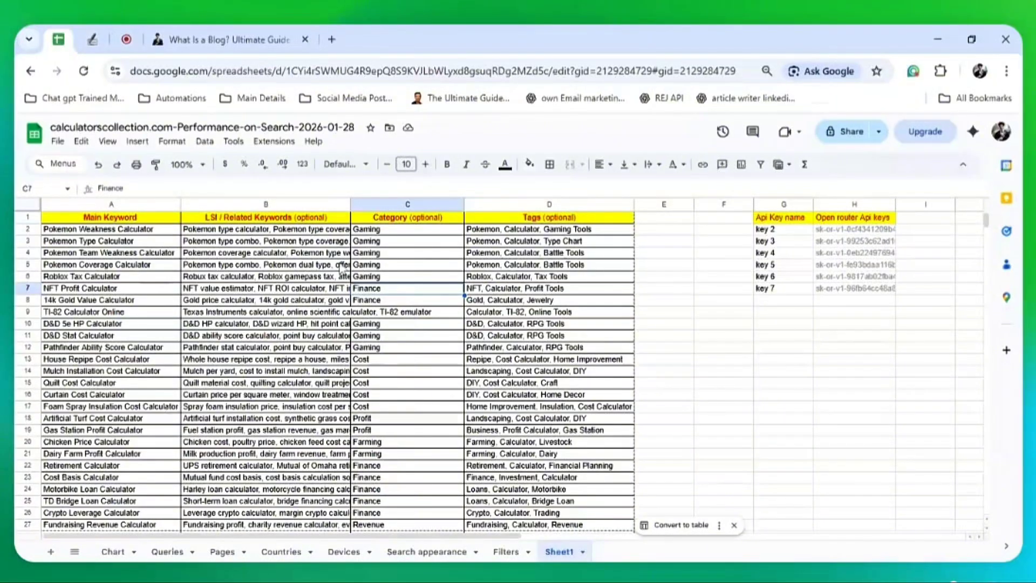
pyautogui.click(124, 188)
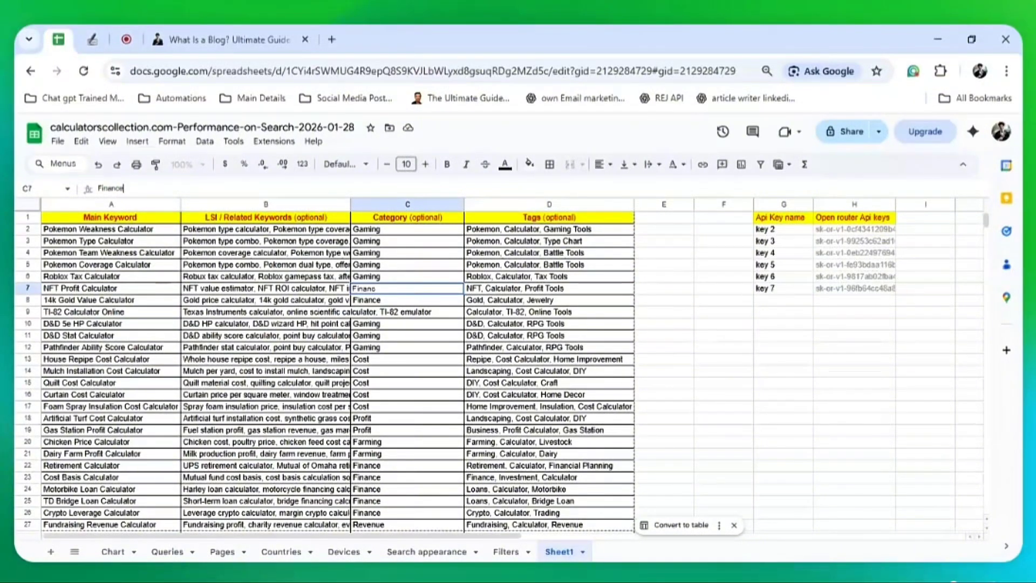
# Select the tags and all keyword rows A2:D27, then return to Article Writer's keyword form
pyautogui.moveTo(540, 229); pyautogui.dragTo(588, 352)
pyautogui.hotkey('shift', 'Down')
pyautogui.hotkey('shift', 'Down')
pyautogui.hotkey('shift', 'Down')
pyautogui.hotkey('shift', 'Down')
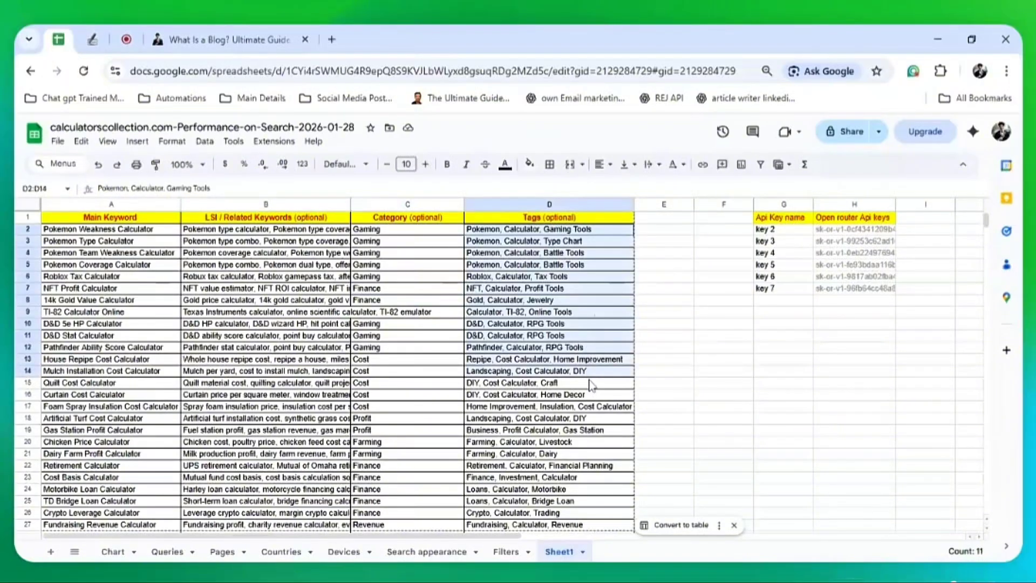
pyautogui.click(594, 262)
pyautogui.moveTo(590, 241); pyautogui.dragTo(580, 315)
pyautogui.moveTo(132, 229); pyautogui.dragTo(492, 543)
pyautogui.moveTo(532, 531); pyautogui.dragTo(531, 363)
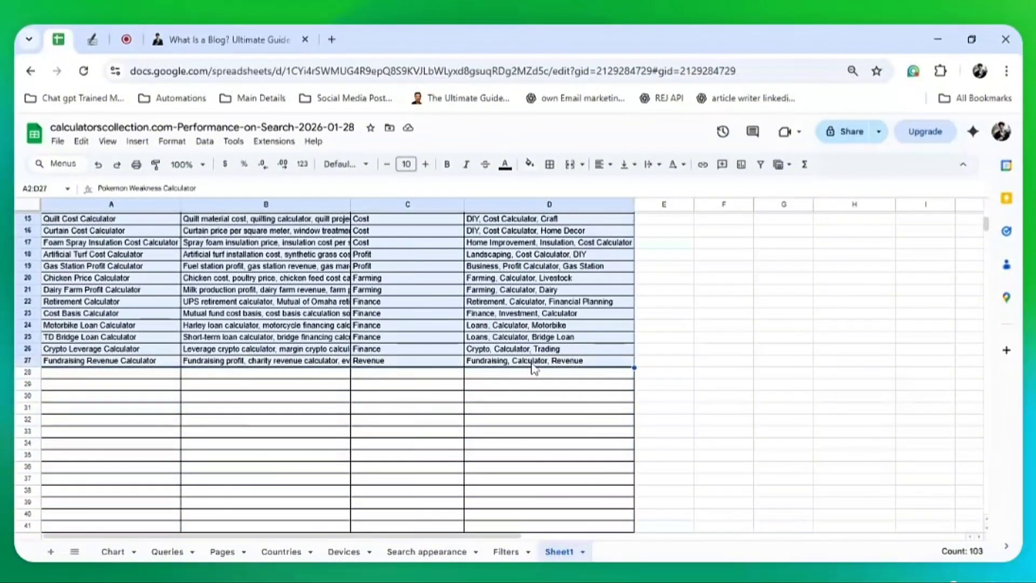
pyautogui.click(106, 35)
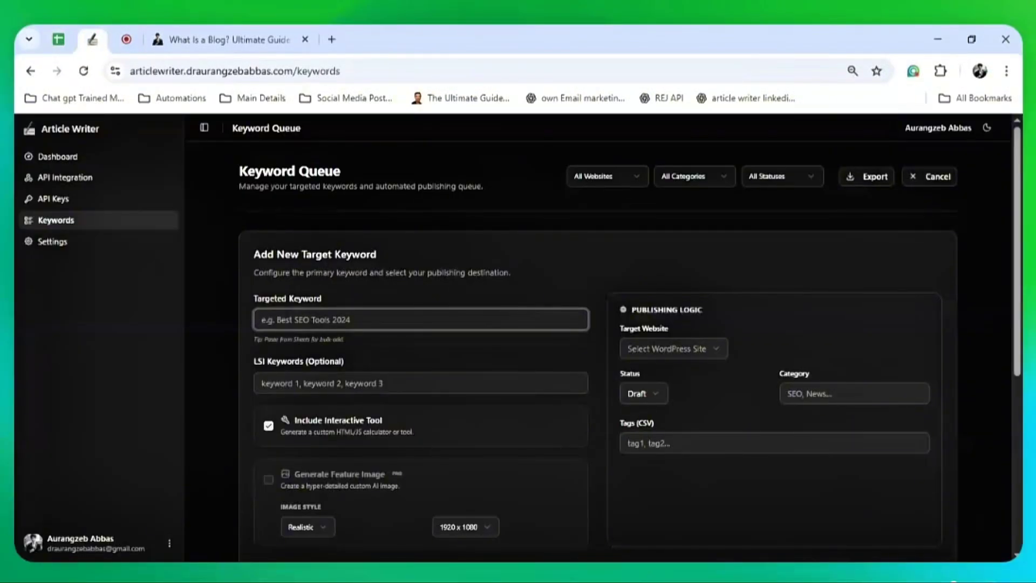
# Paste the keyword rows, choose Website1 as the target website, then clear the keyword field
pyautogui.hotkey('ctrl', 'v')
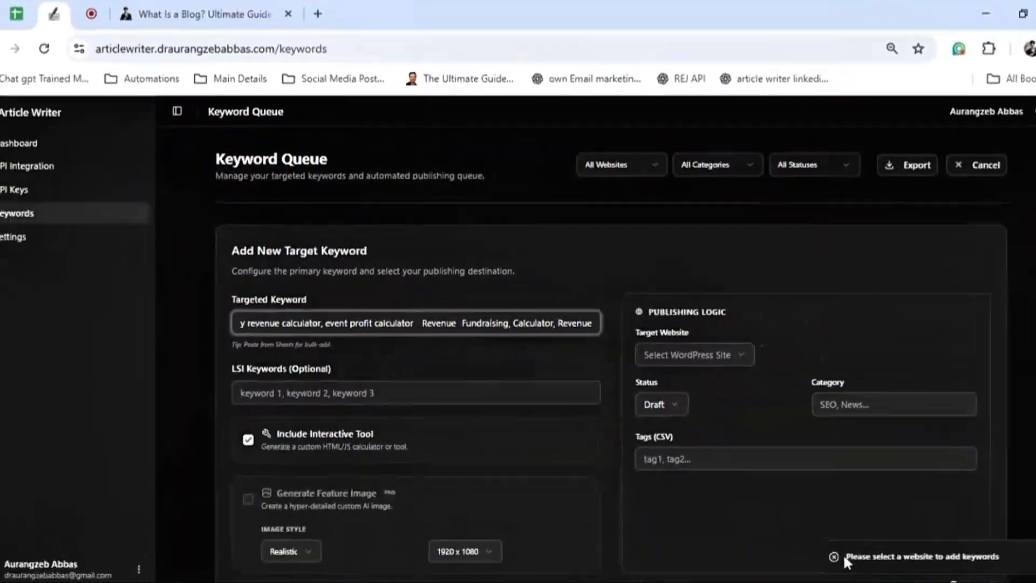
pyautogui.moveTo(818, 532); pyautogui.dragTo(820, 531)
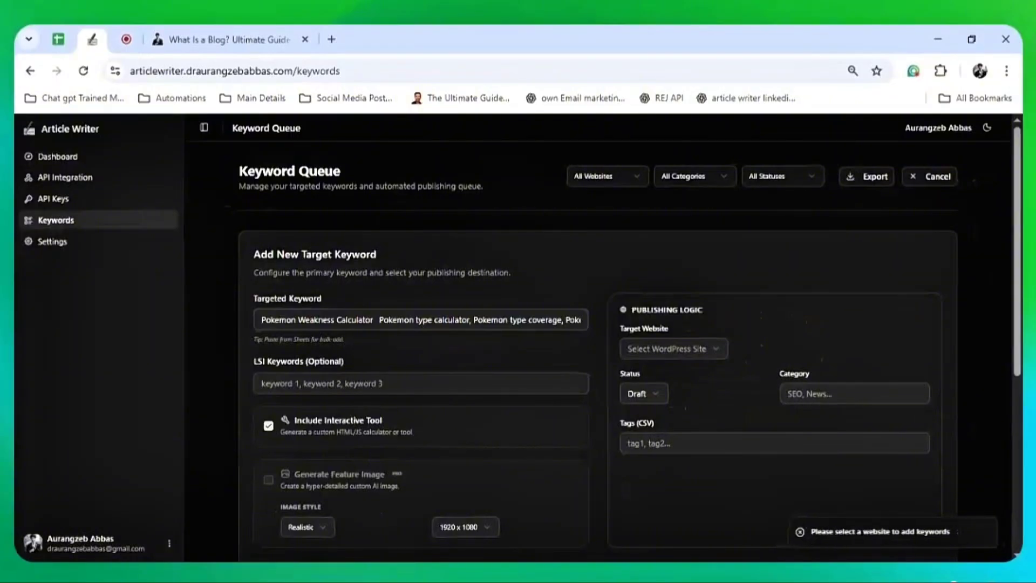
pyautogui.click(679, 351)
pyautogui.click(681, 370)
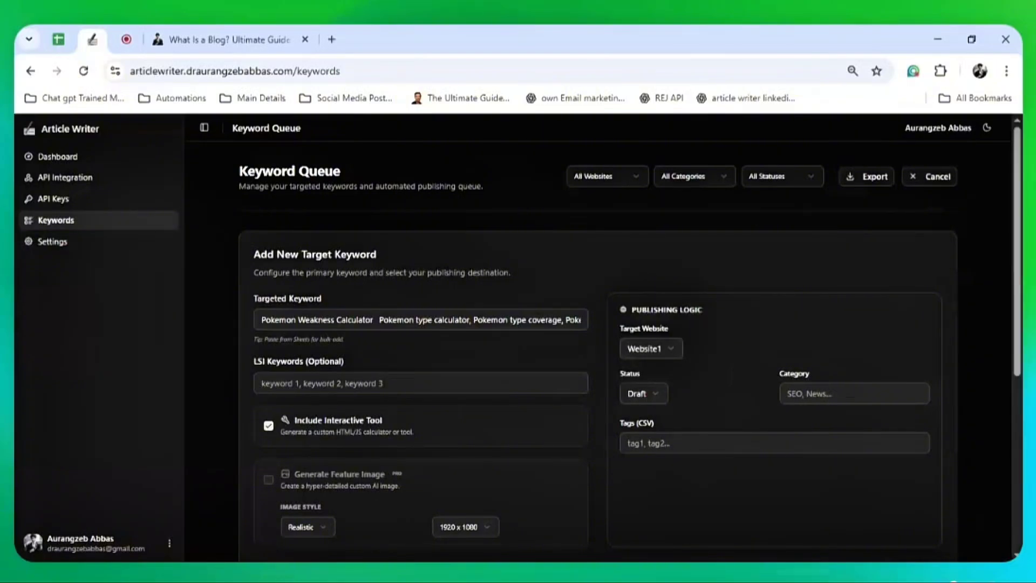
pyautogui.click(514, 320)
pyautogui.hotkey('ctrl', 'a')
pyautogui.press('BackSpace')
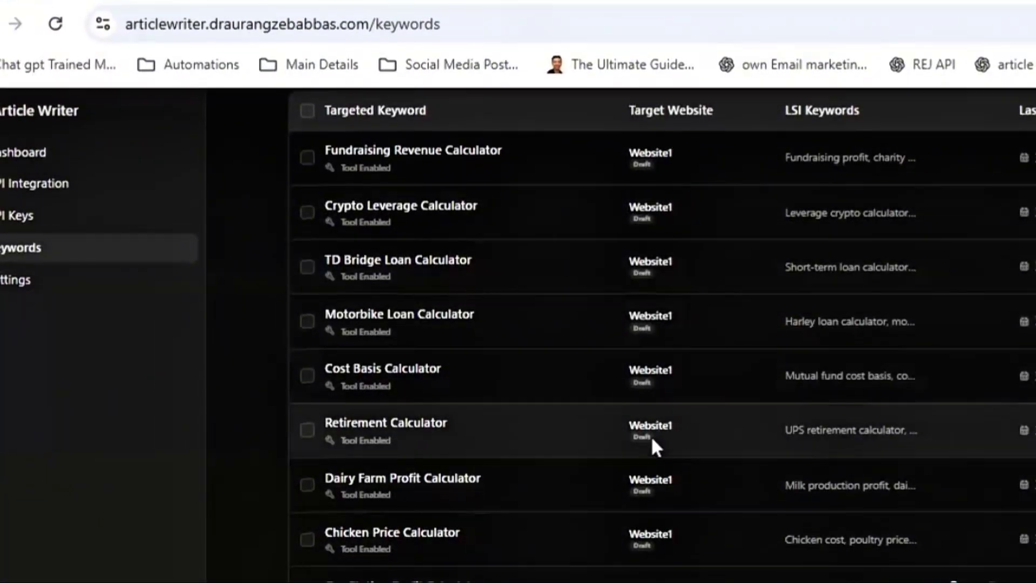
# Set the Keyword Queue to 50 rows per page and scroll through all 27 keywords
pyautogui.scroll(2, 651, 440)
pyautogui.scroll(-3, 651, 441)
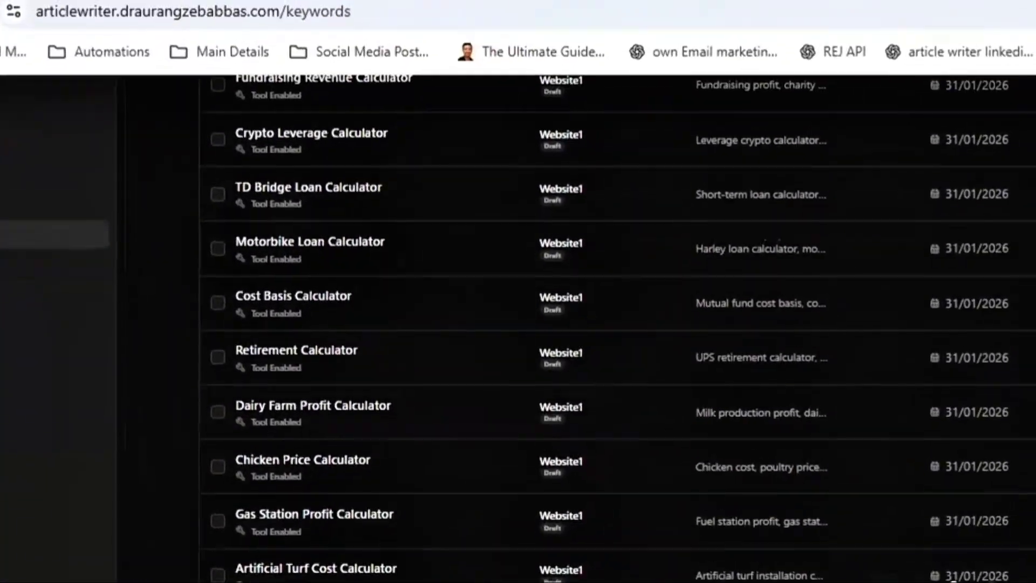
pyautogui.click(1018, 575)
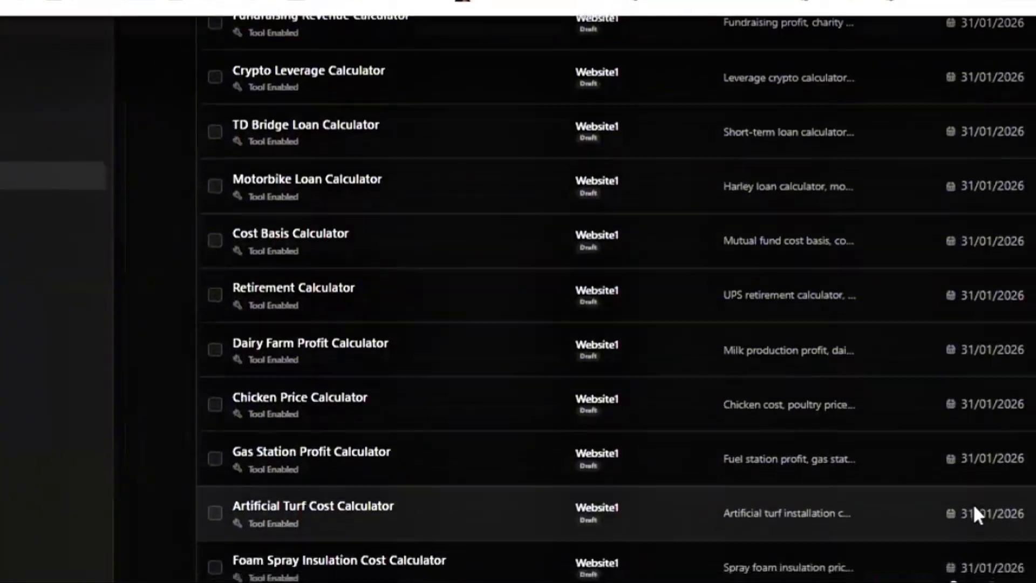
pyautogui.scroll(-10, 964, 545)
pyautogui.click(943, 446)
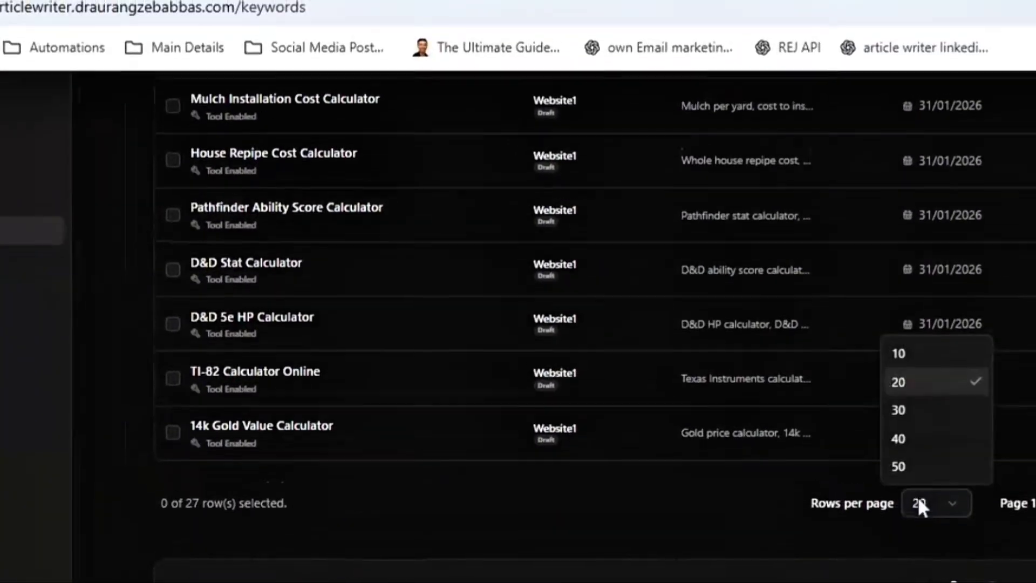
pyautogui.click(938, 398)
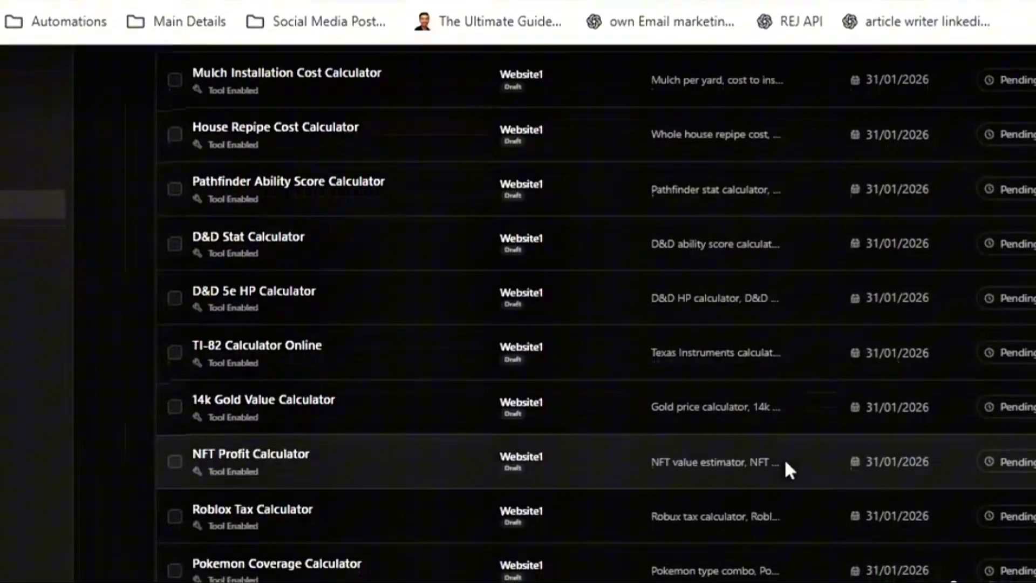
pyautogui.scroll(-8, 785, 458)
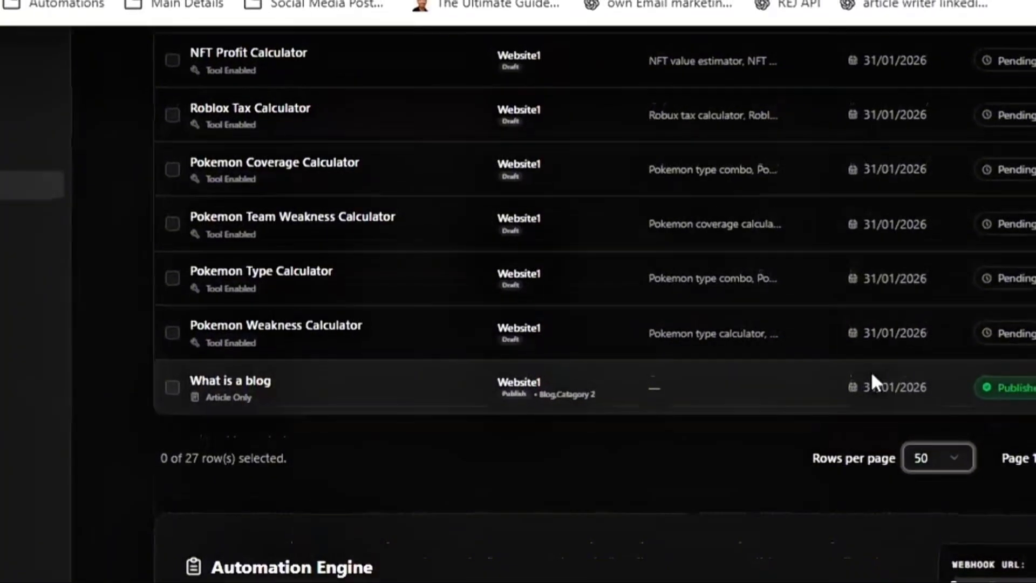
pyautogui.scroll(3, 870, 371)
pyautogui.scroll(-3, 870, 371)
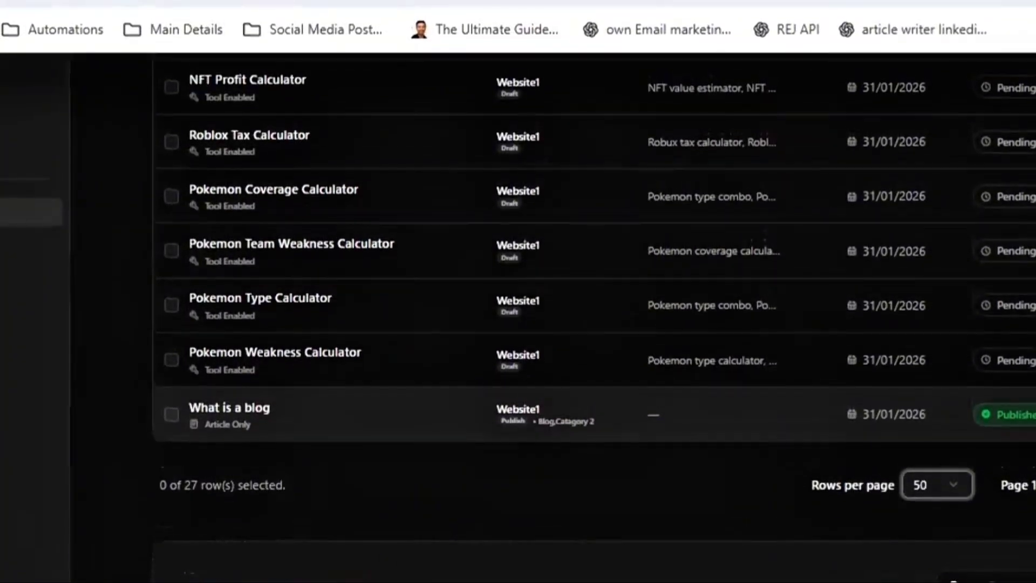
pyautogui.scroll(10, 972, 353)
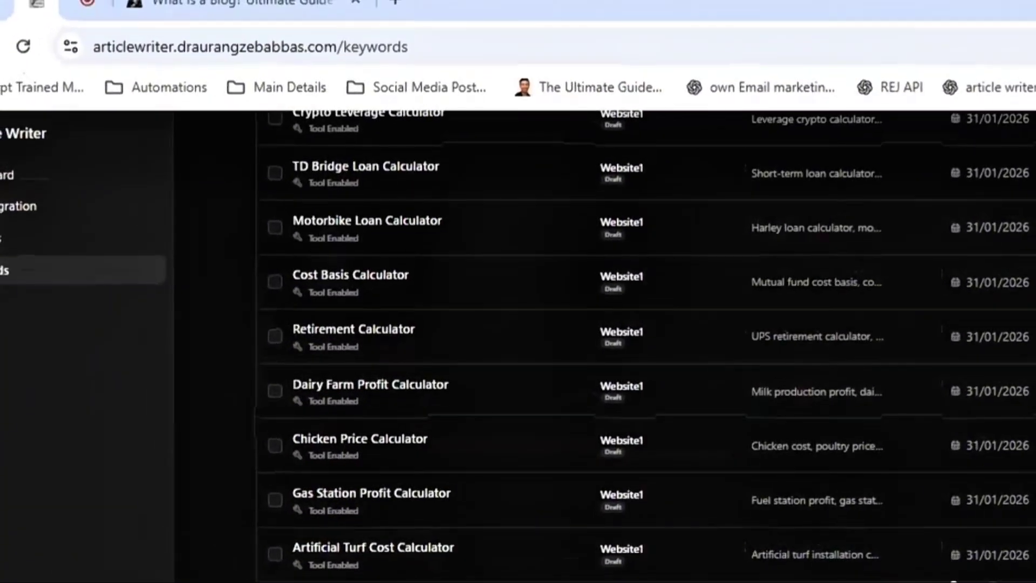
pyautogui.scroll(4, 595, 340)
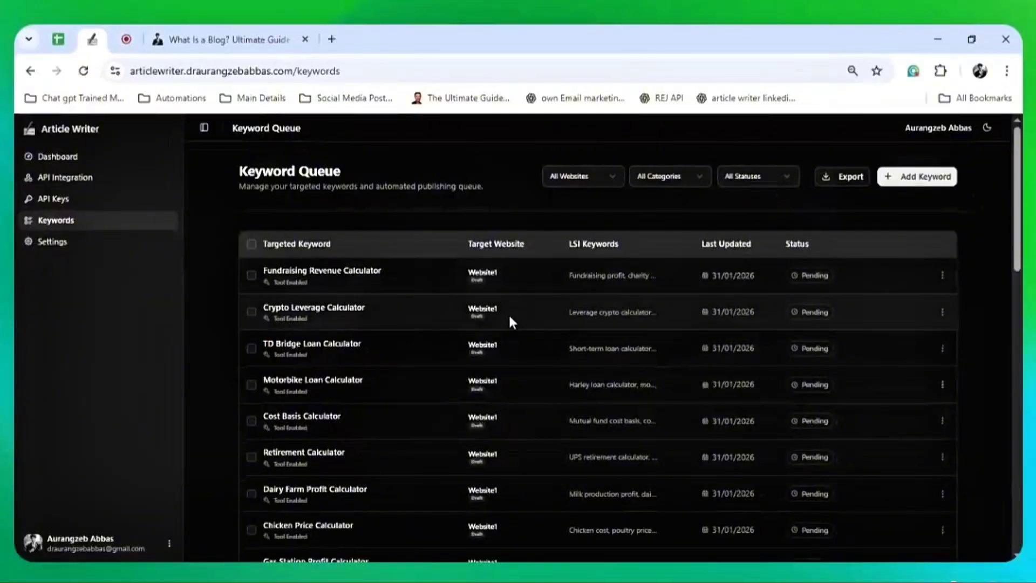
pyautogui.scroll(-2, 509, 316)
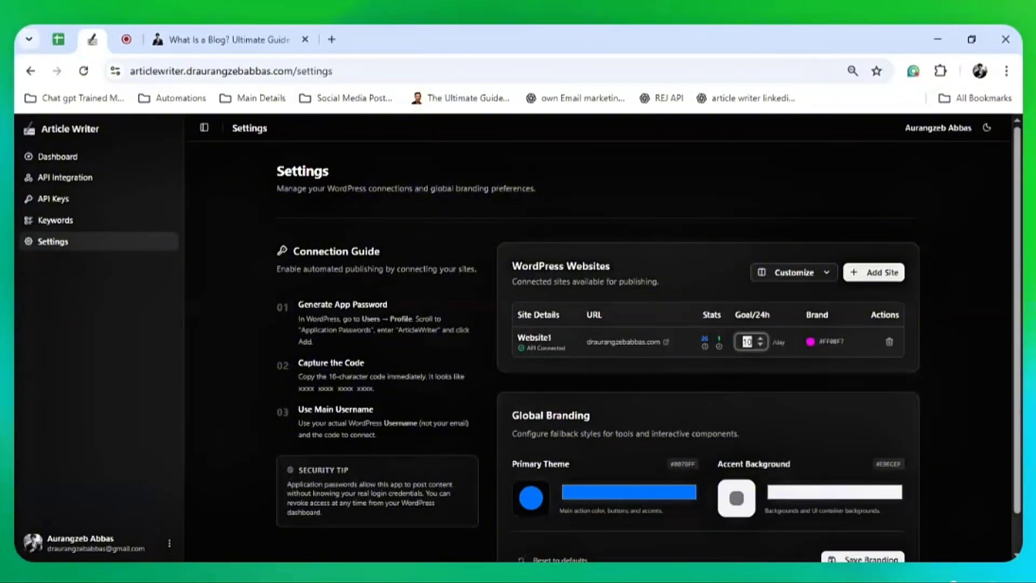
# Leave Website1's Goal/24h at 10 and go to the Dashboard
pyautogui.click(933, 379)
pyautogui.click(81, 158)
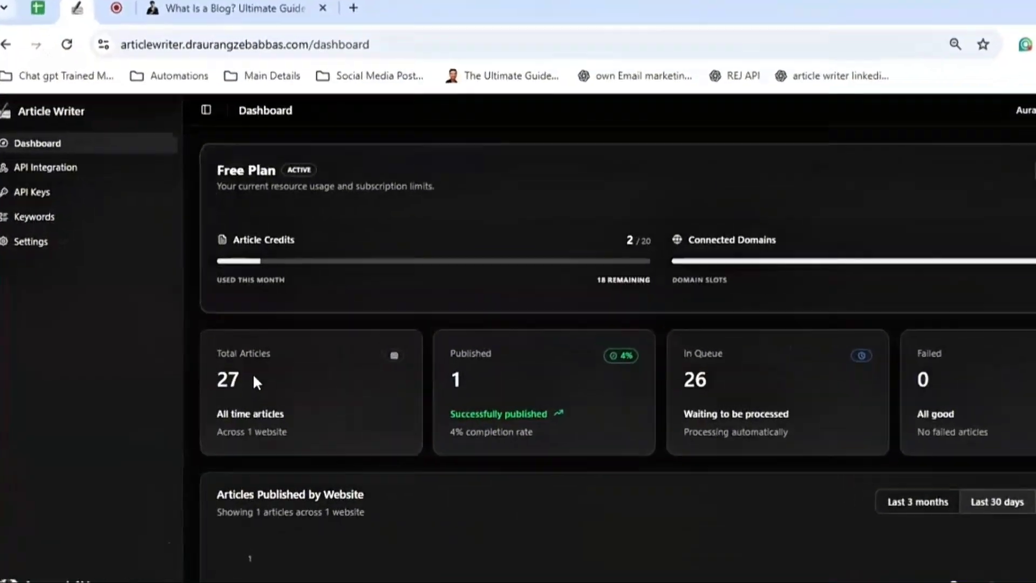
# Highlight the Dashboard's 27 total articles, 1 published and in-queue figures
pyautogui.doubleClick(222, 360)
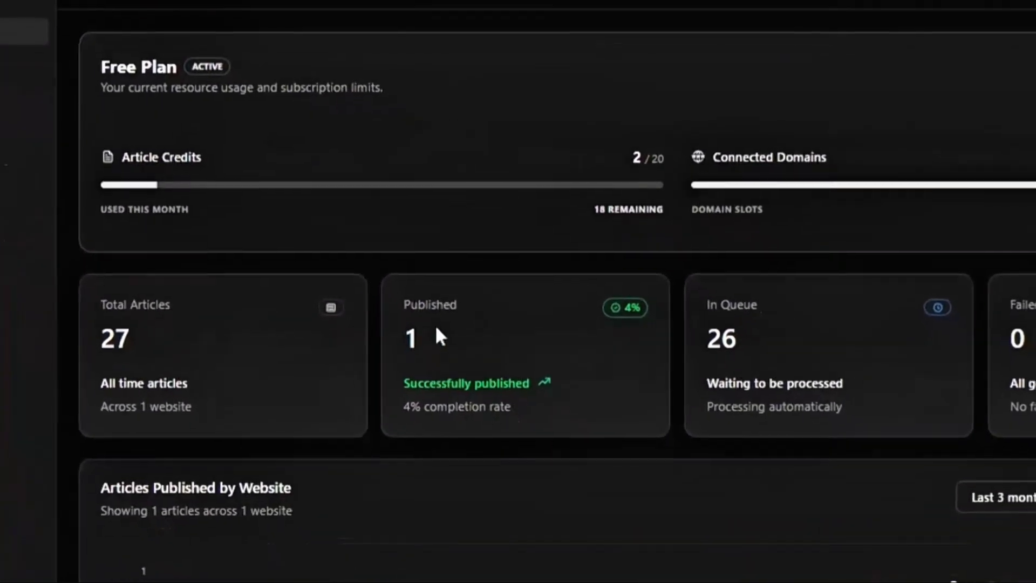
pyautogui.doubleClick(539, 429)
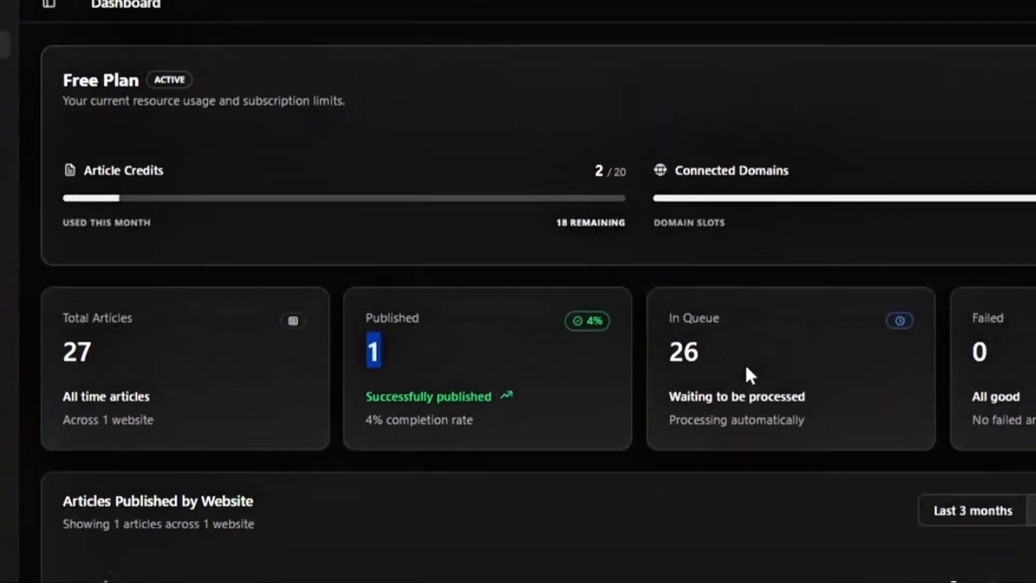
pyautogui.moveTo(738, 291); pyautogui.dragTo(668, 277)
pyautogui.click(779, 398)
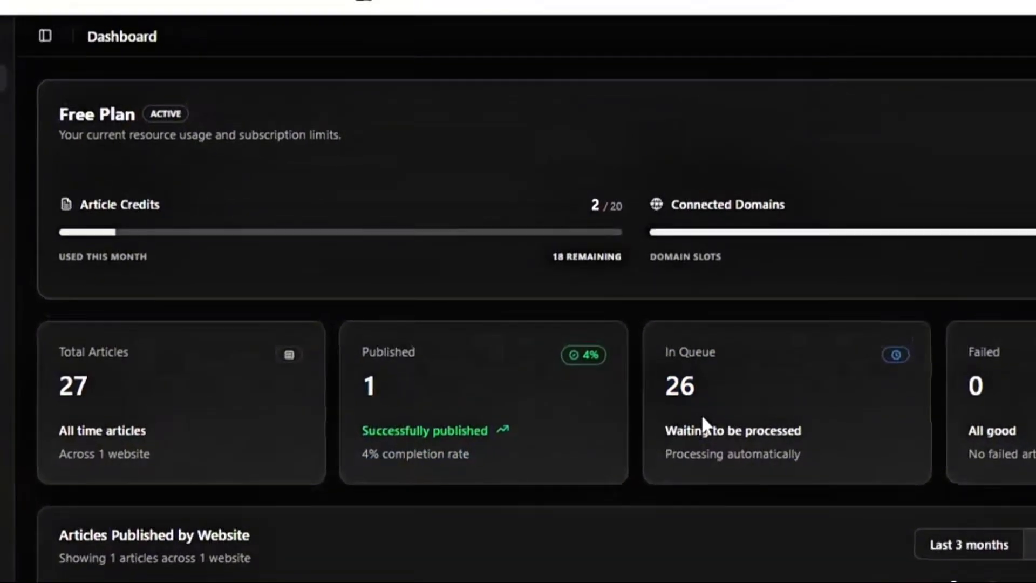
# Switch the Article Writer interface to the light theme
pyautogui.scroll(-2, 903, 537)
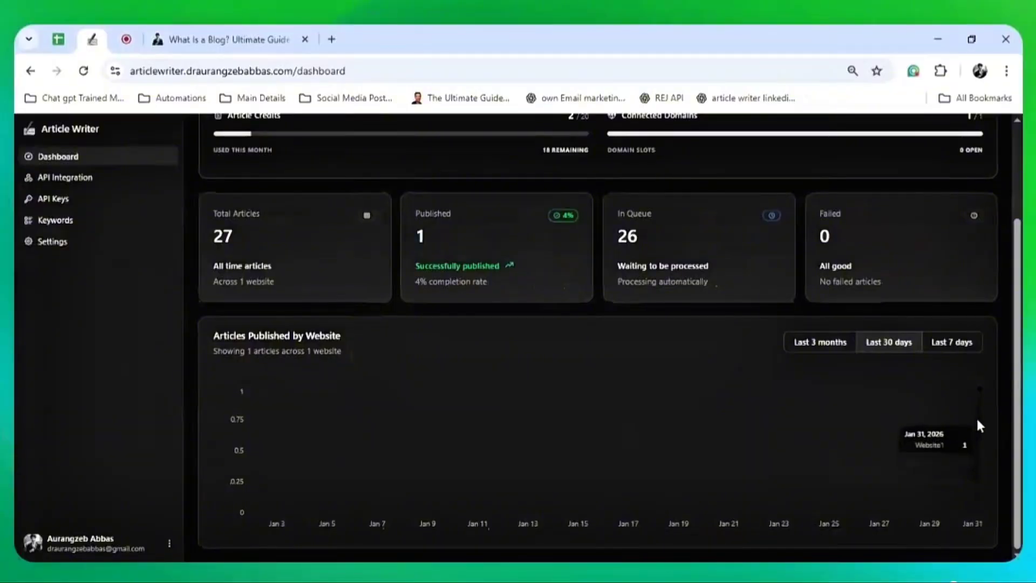
pyautogui.scroll(3, 965, 406)
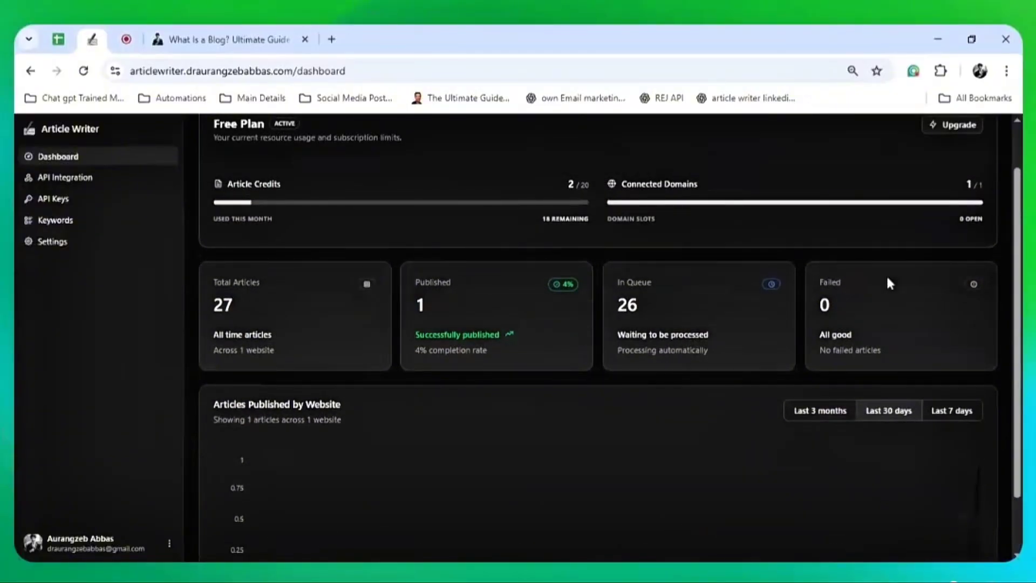
pyautogui.click(986, 128)
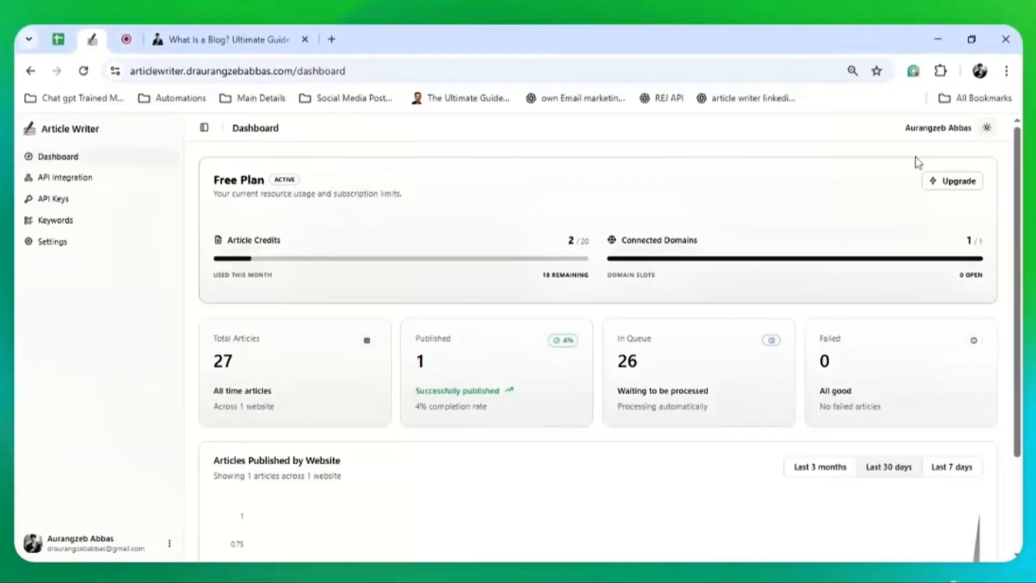
pyautogui.scroll(-3, 800, 215)
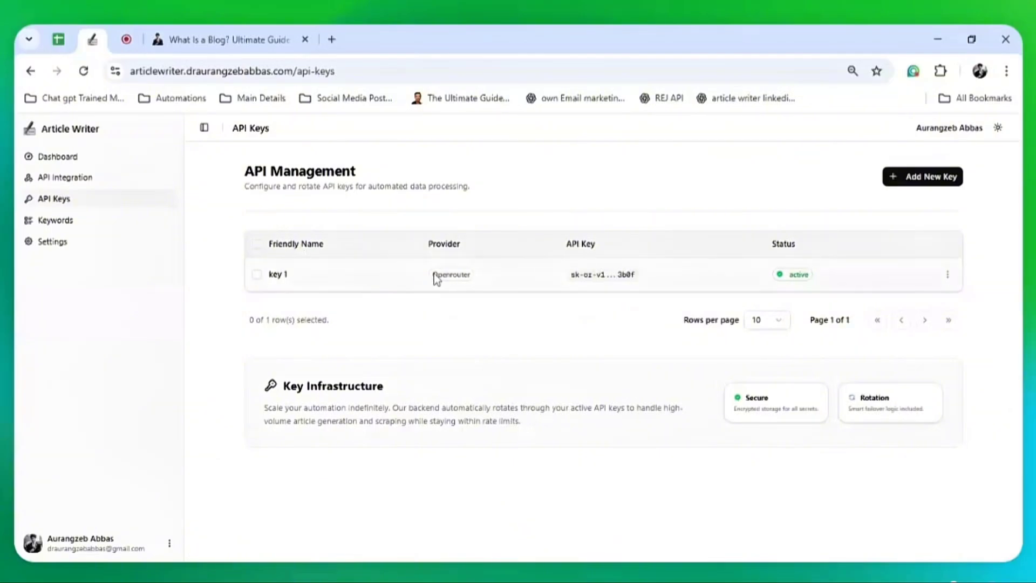
pyautogui.moveTo(567, 281); pyautogui.dragTo(652, 282)
pyautogui.click(629, 324)
pyautogui.moveTo(566, 245); pyautogui.dragTo(608, 250)
pyautogui.click(611, 322)
# Open Article Writer's Add New Key form and clear the previous selection in Google Sheets
pyautogui.click(899, 177)
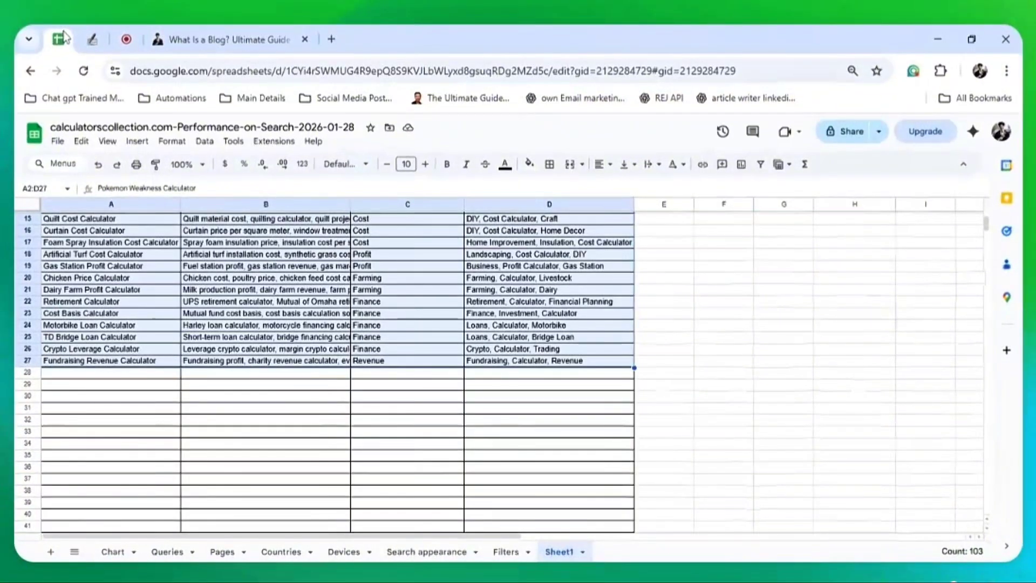
pyautogui.scroll(5, 273, 311)
pyautogui.click(281, 277)
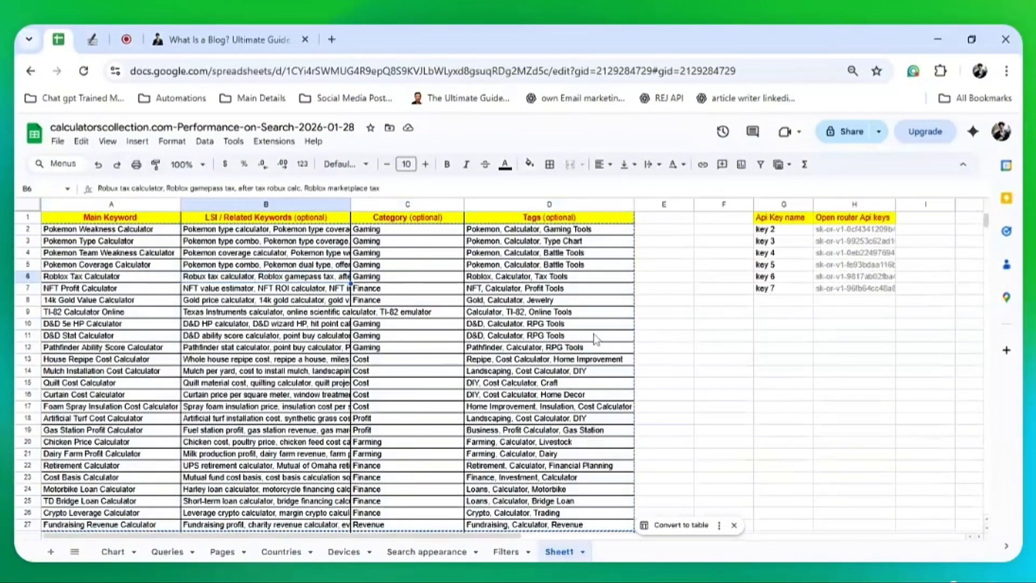
# Copy the key 2–key 7 names and OpenRouter keys from G2:H7, then return to Article Writer
pyautogui.click(791, 231)
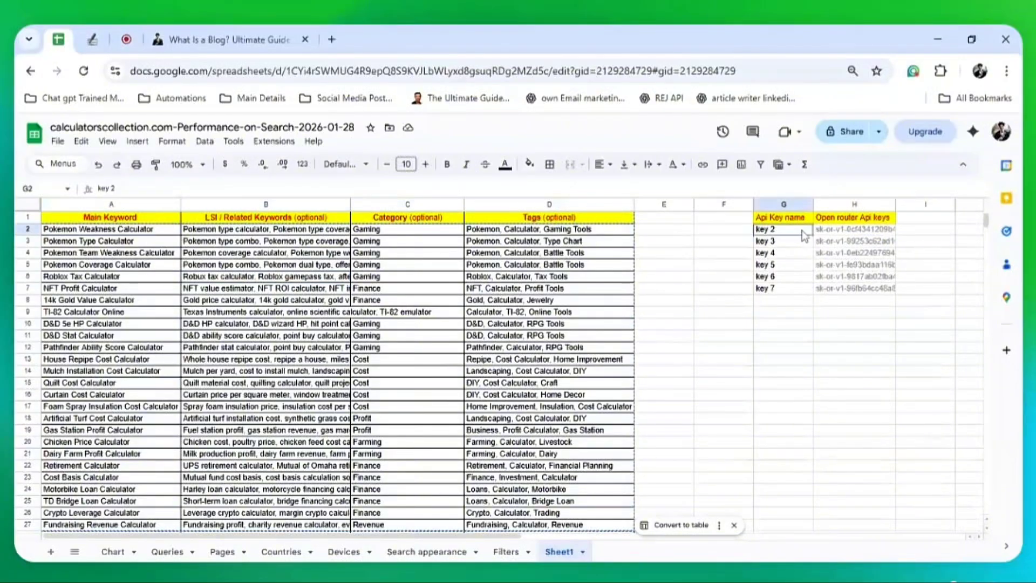
pyautogui.moveTo(827, 236); pyautogui.dragTo(835, 278)
pyautogui.click(793, 233)
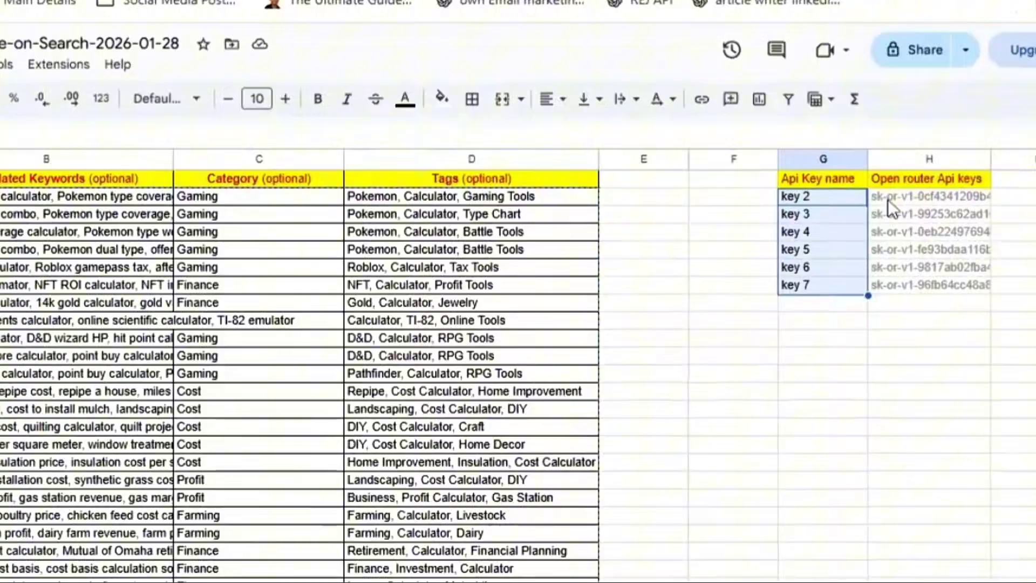
pyautogui.click(829, 230)
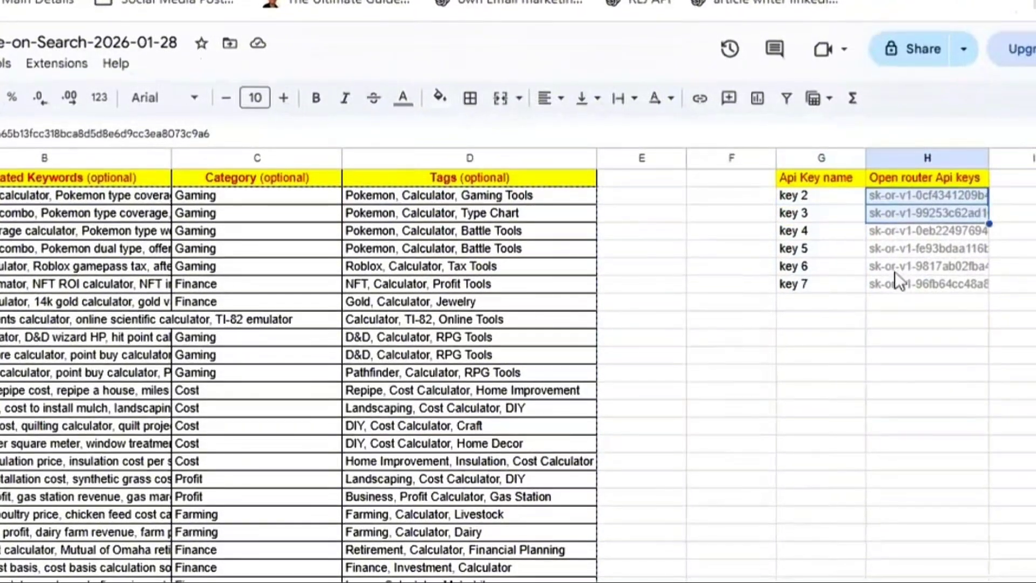
pyautogui.click(897, 319)
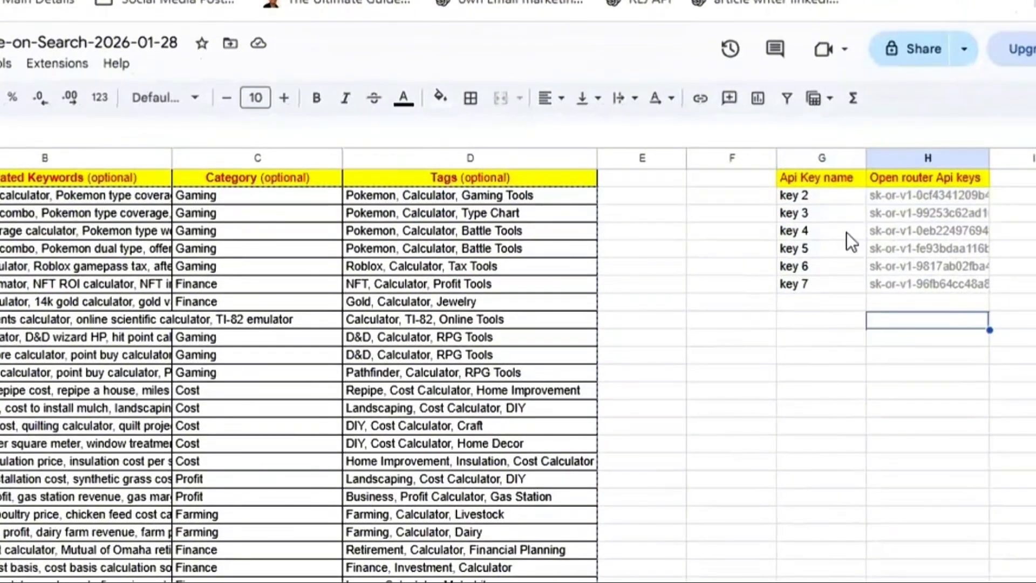
pyautogui.moveTo(834, 198); pyautogui.dragTo(894, 284)
pyautogui.hotkey('ctrl', 'c')
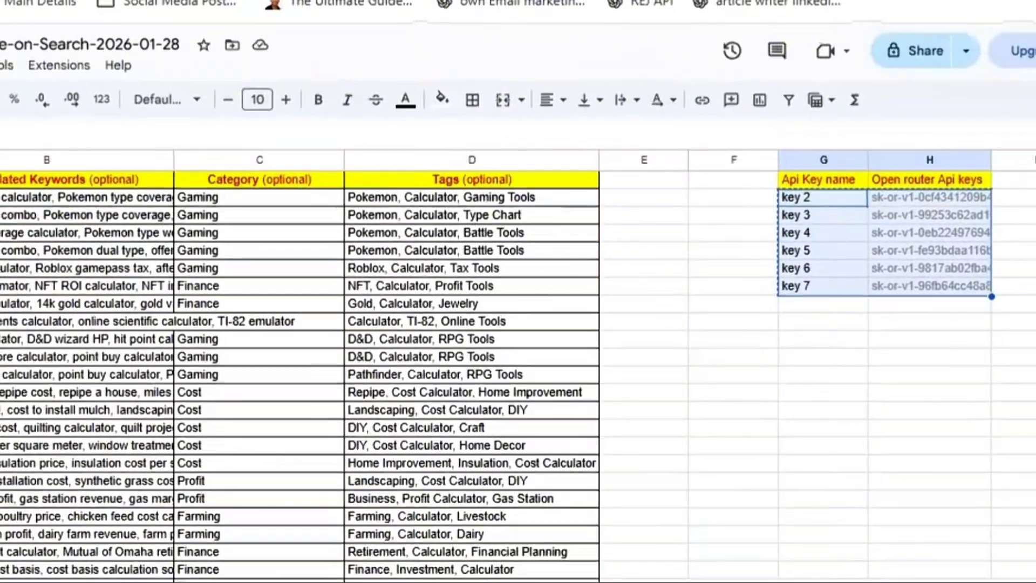
pyautogui.click(119, 1)
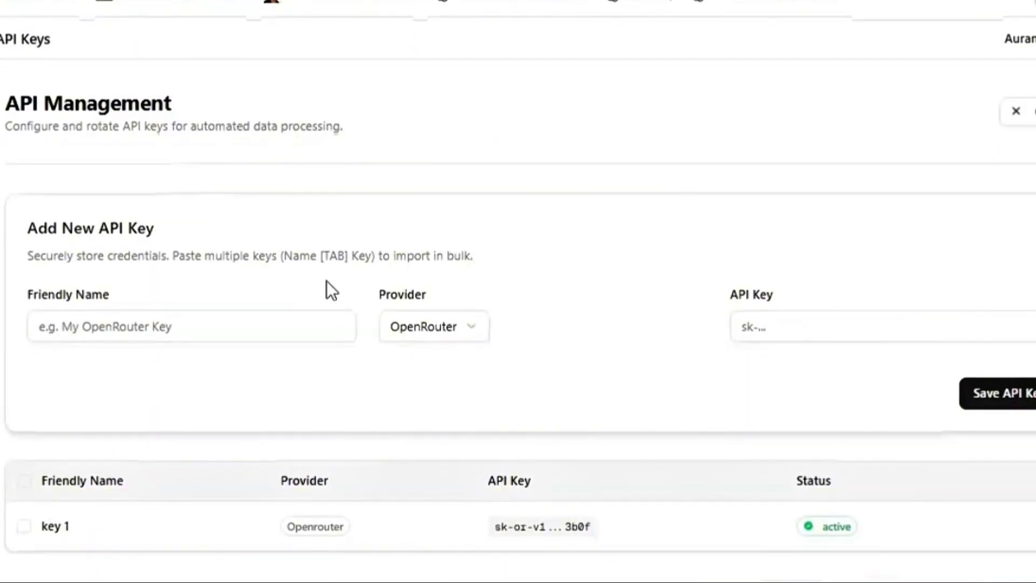
# Import the pasted keys with OpenRouter as provider, then go to Settings
pyautogui.click(422, 328)
pyautogui.click(413, 358)
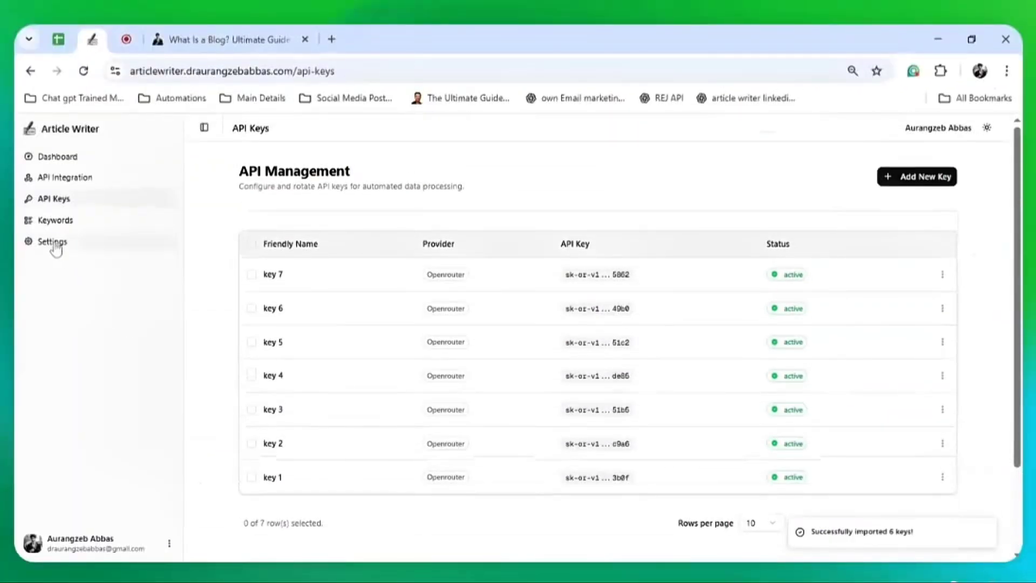
pyautogui.click(62, 250)
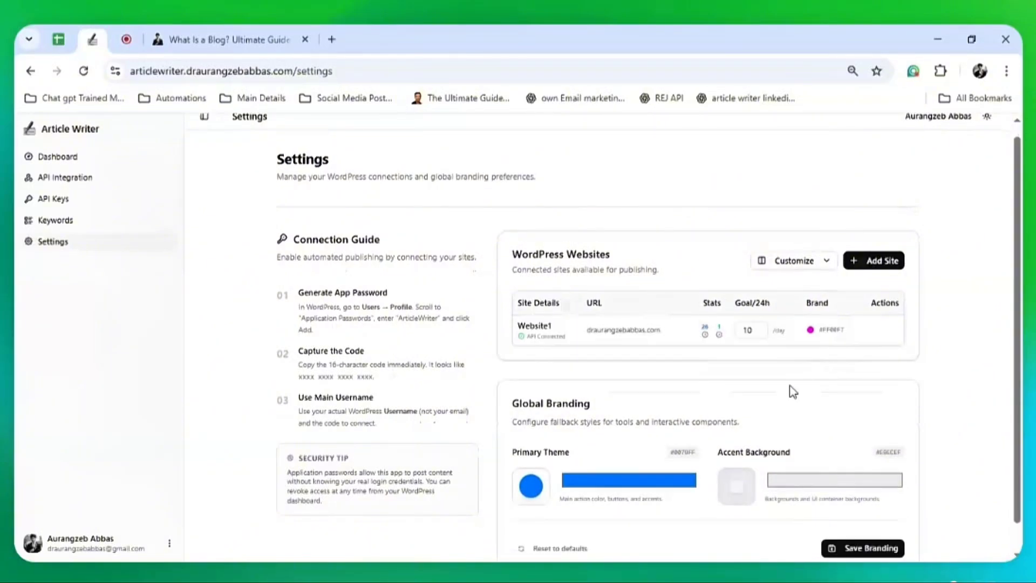
# Select Website1's Goal/24h value of 10 and leave it unchanged
pyautogui.doubleClick(751, 330)
pyautogui.click(761, 372)
pyautogui.scroll(1, 577, 373)
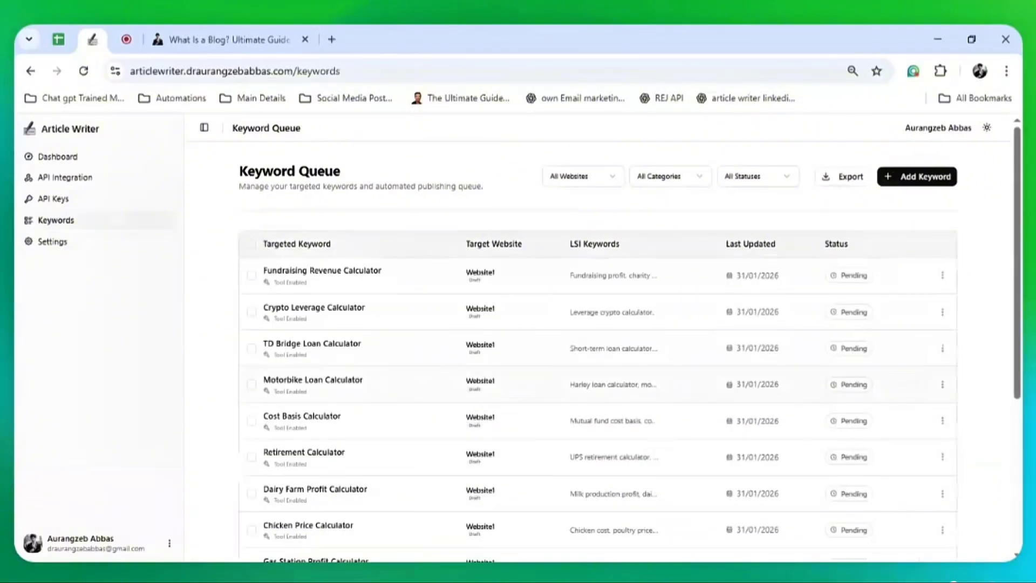
# Show 50 keywords per page and highlight Pokemon Weakness Calculator's processing status
pyautogui.scroll(-5, 668, 416)
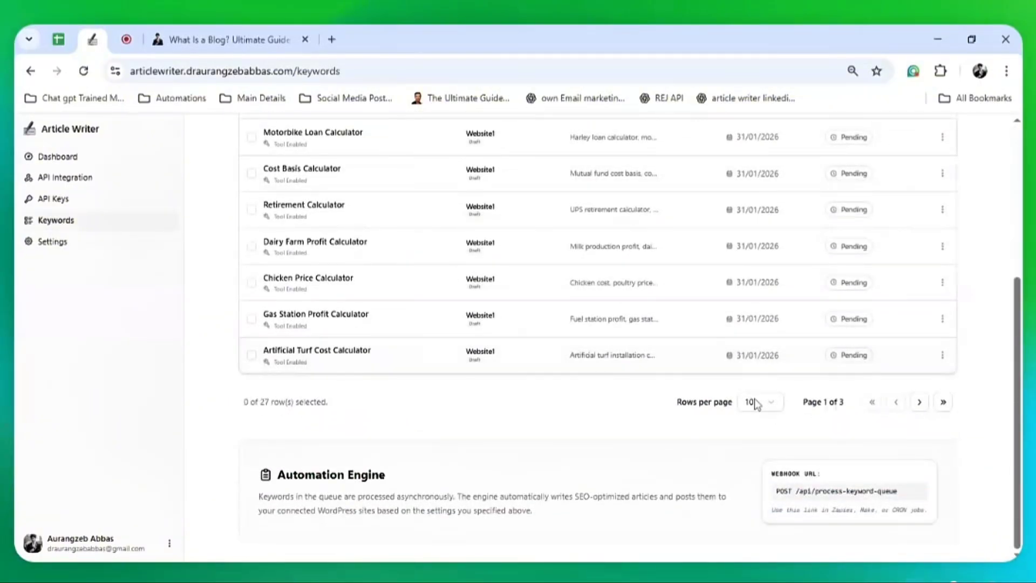
pyautogui.click(756, 403)
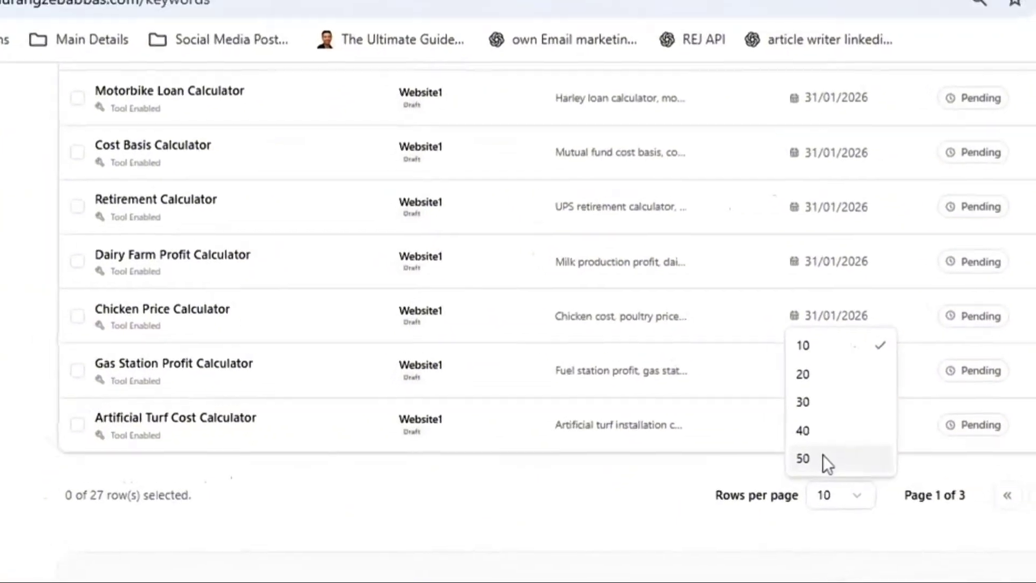
pyautogui.click(823, 456)
pyautogui.scroll(-13, 808, 538)
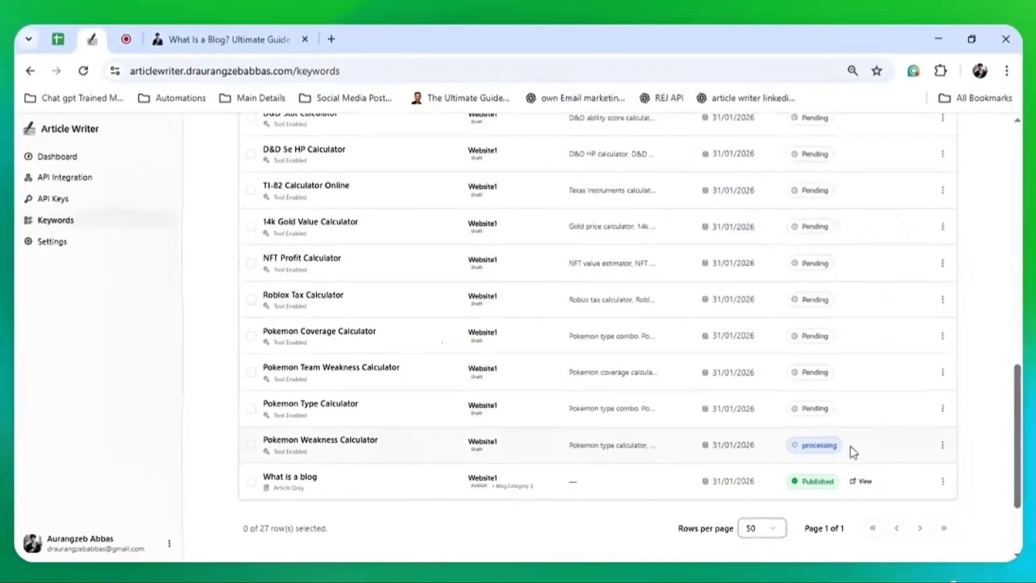
pyautogui.moveTo(851, 448); pyautogui.dragTo(792, 448)
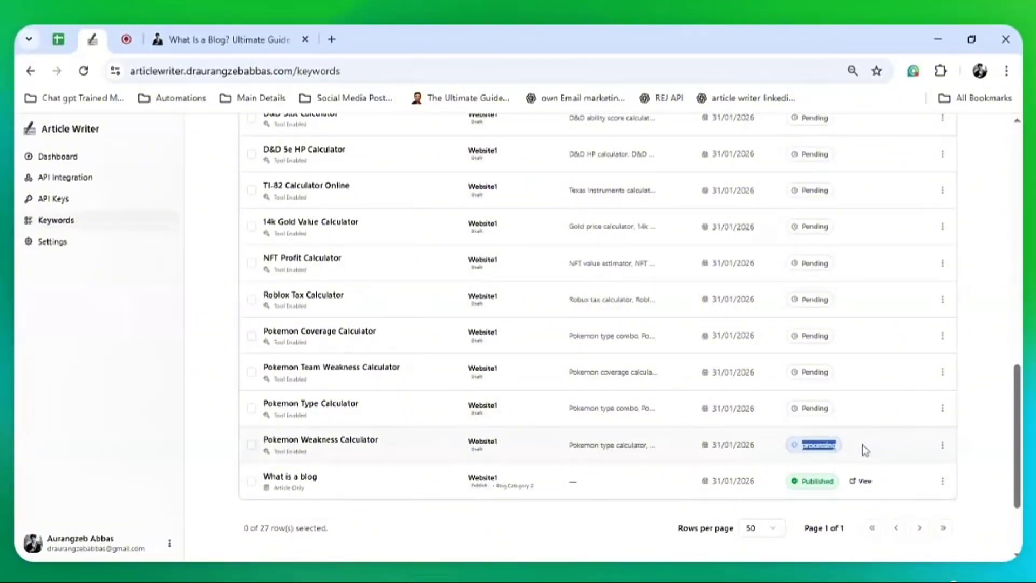
pyautogui.click(864, 445)
pyautogui.moveTo(850, 449); pyautogui.dragTo(813, 447)
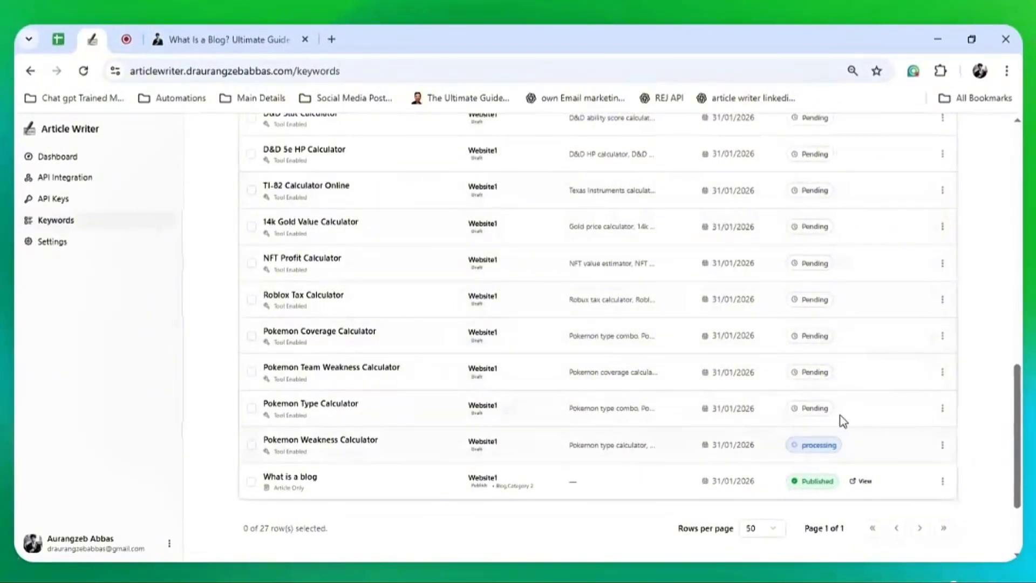
pyautogui.scroll(5, 844, 420)
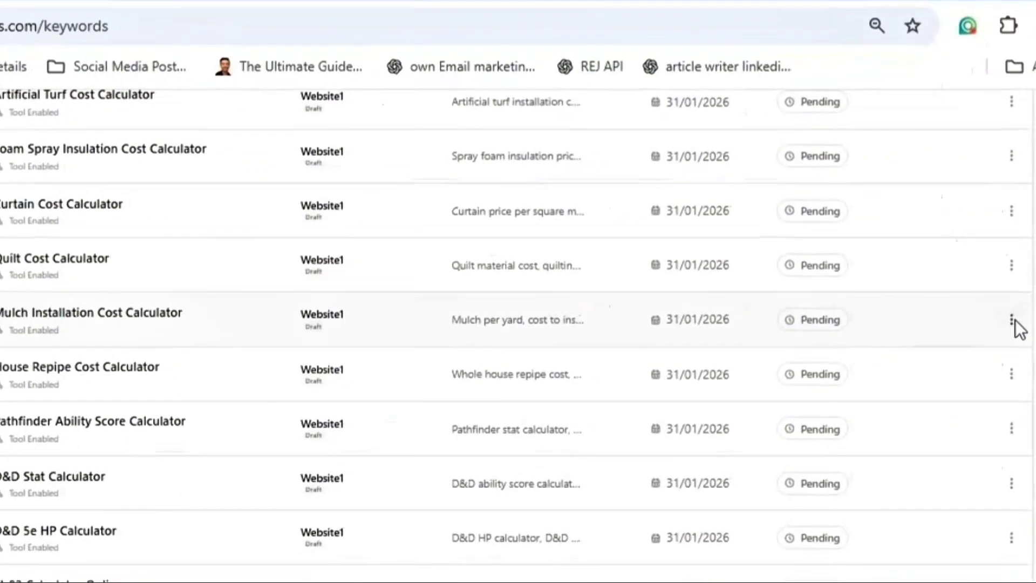
# Run Write Now on Mulch Installation Cost Calculator and scroll the queue to follow it
pyautogui.click(943, 268)
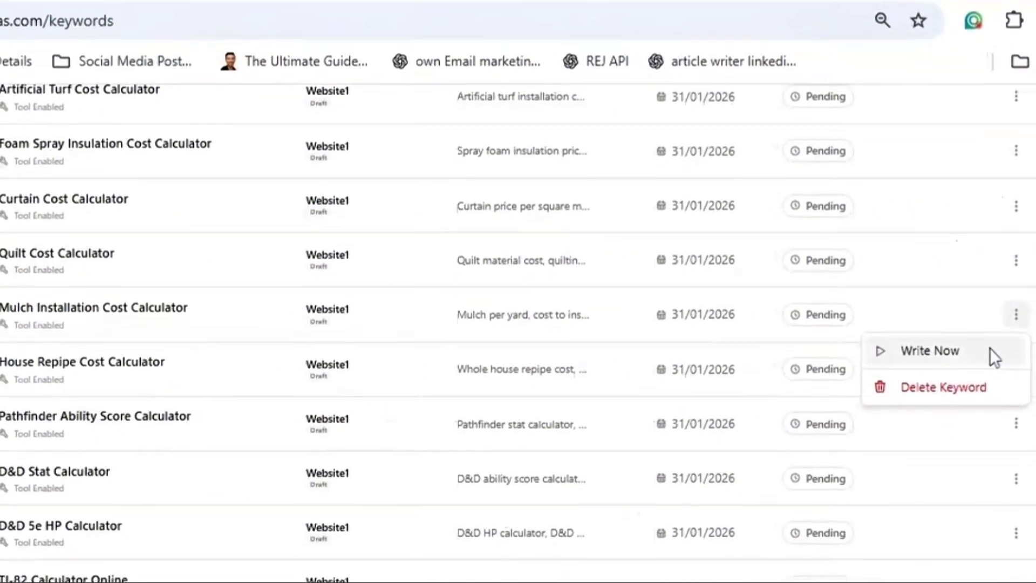
pyautogui.click(991, 354)
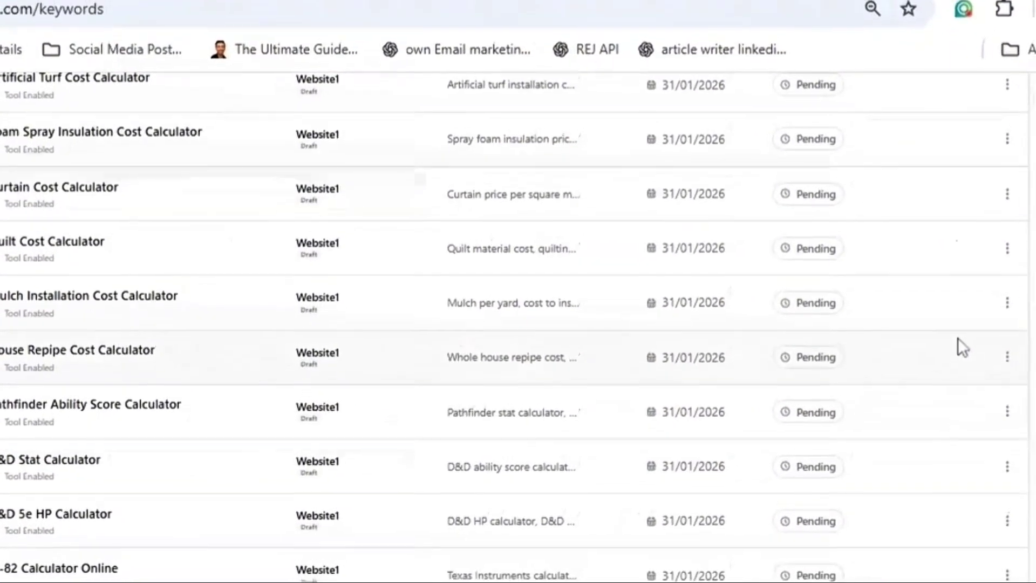
pyautogui.scroll(-5, 953, 345)
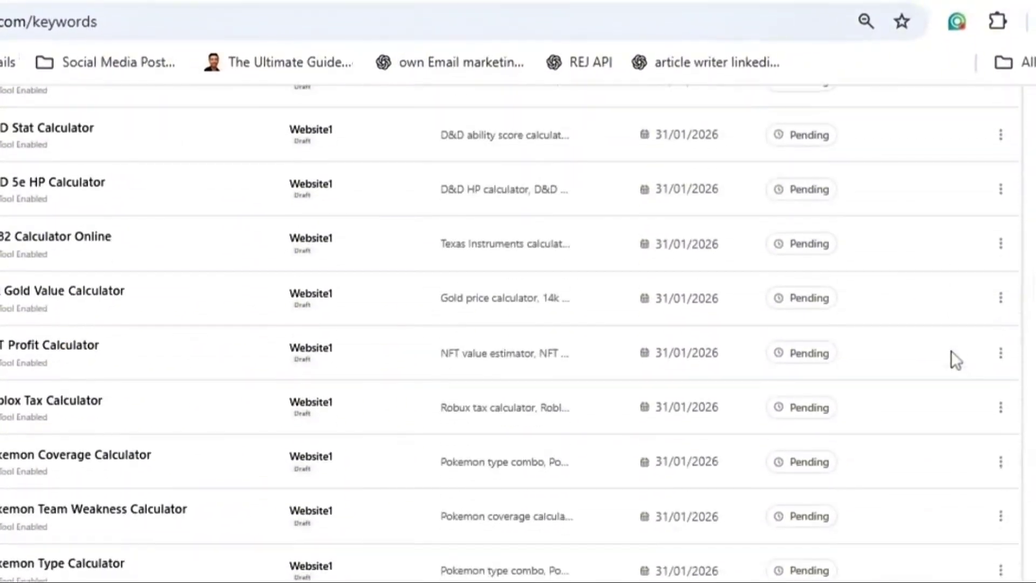
pyautogui.scroll(-3, 864, 519)
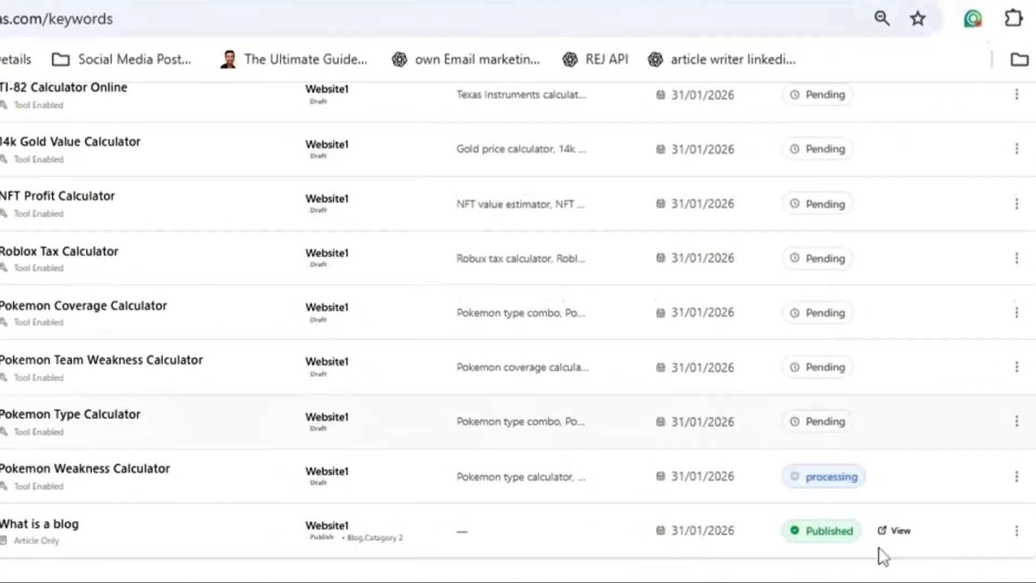
pyautogui.scroll(4, 866, 448)
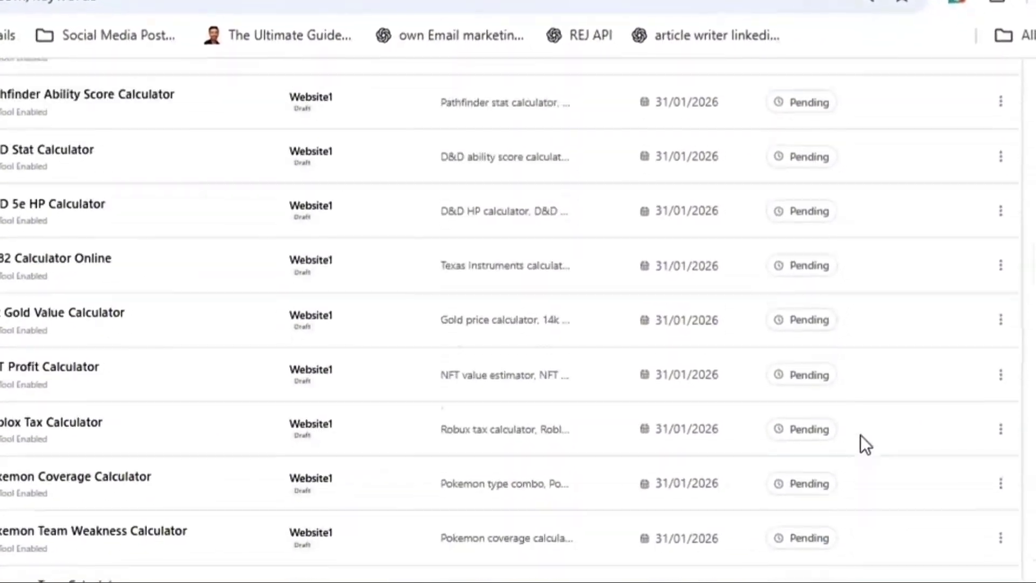
pyautogui.scroll(7, 860, 435)
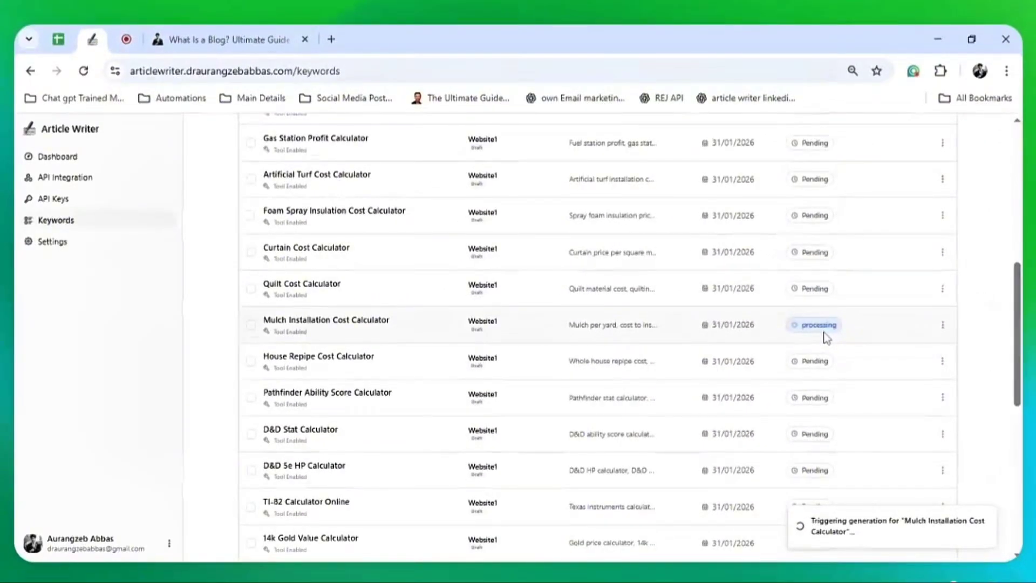
pyautogui.scroll(-5, 826, 338)
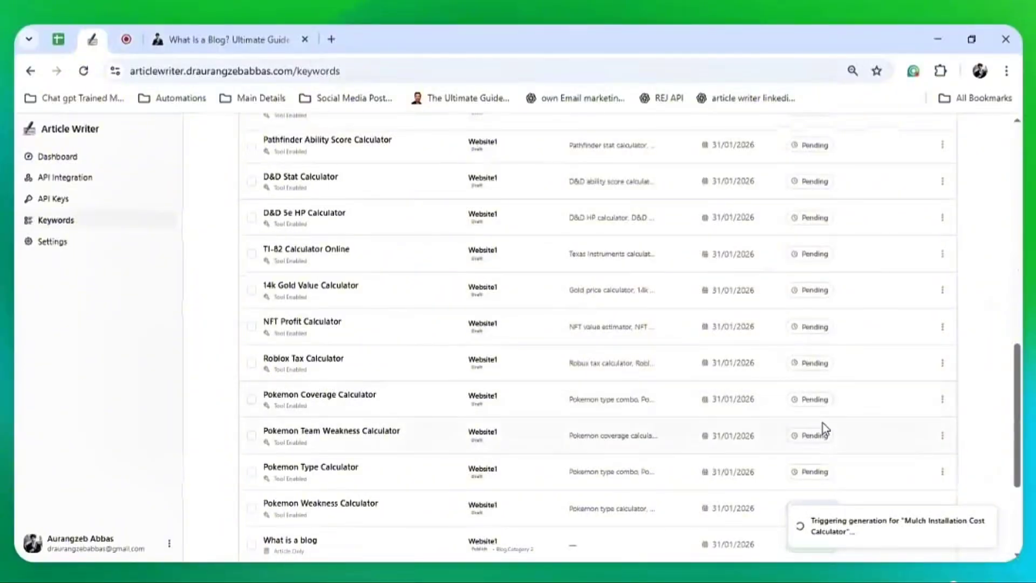
pyautogui.scroll(-2, 821, 425)
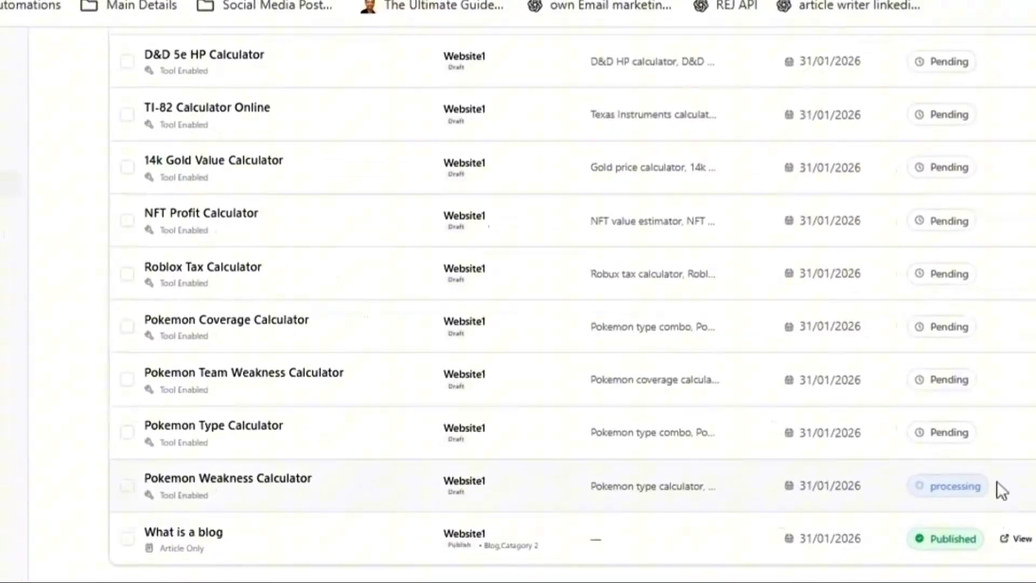
pyautogui.scroll(6, 847, 428)
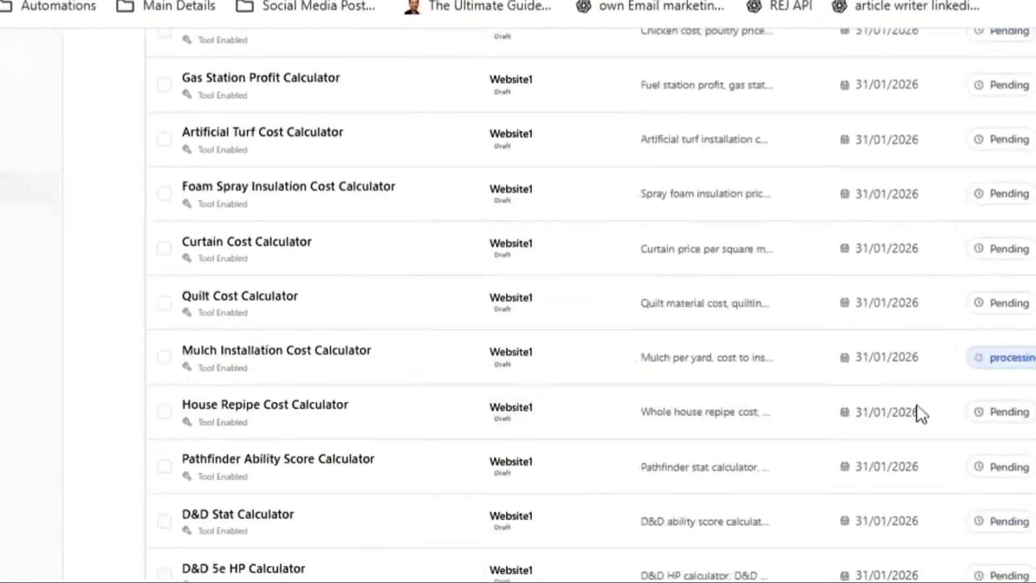
pyautogui.scroll(5, 918, 404)
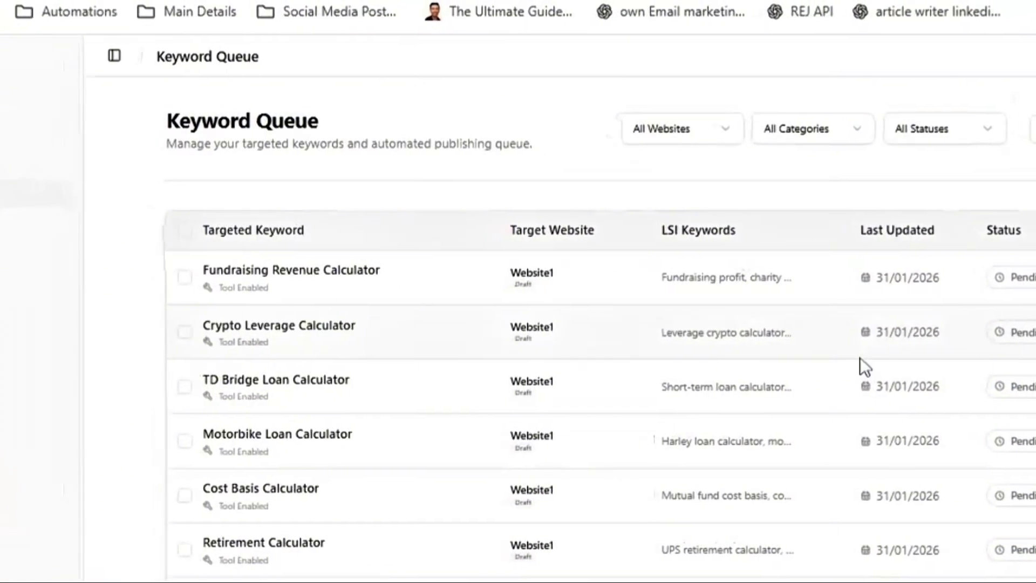
pyautogui.scroll(-14, 861, 357)
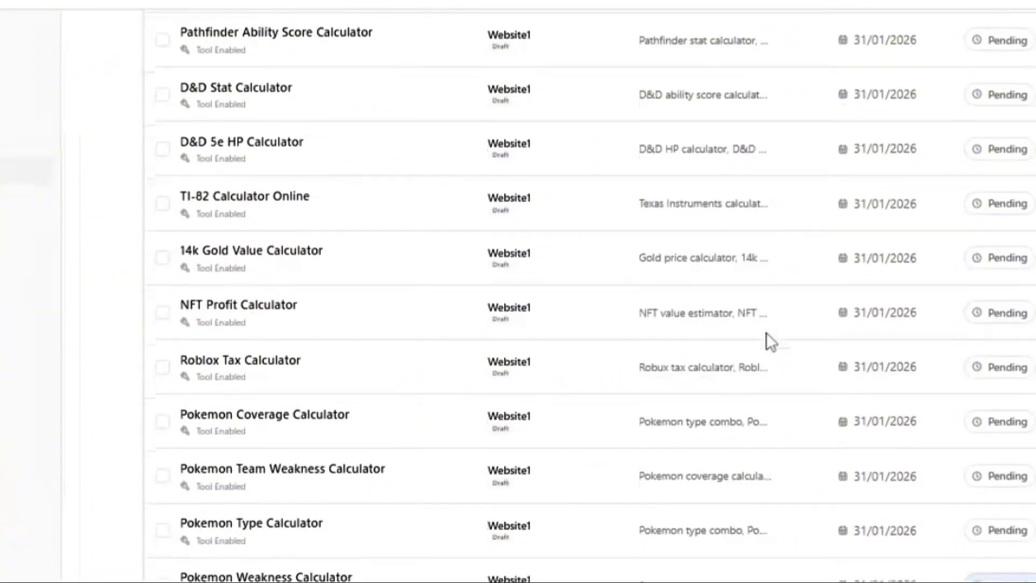
pyautogui.scroll(-2, 766, 340)
pyautogui.scroll(16, 783, 348)
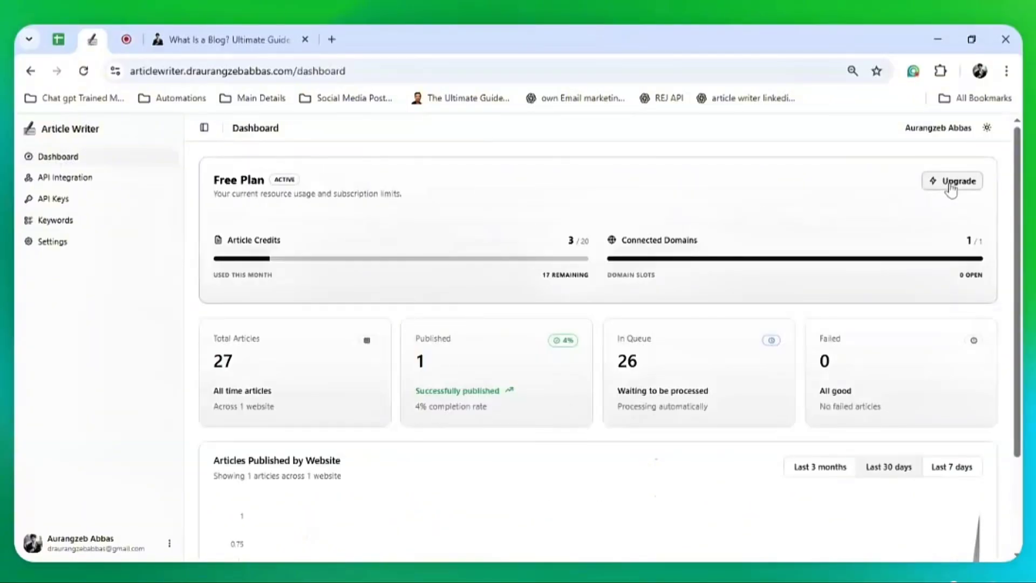
# Open the Upgrade pricing page and highlight Growth's $29/month price and 2,500-article limit
pyautogui.click(950, 184)
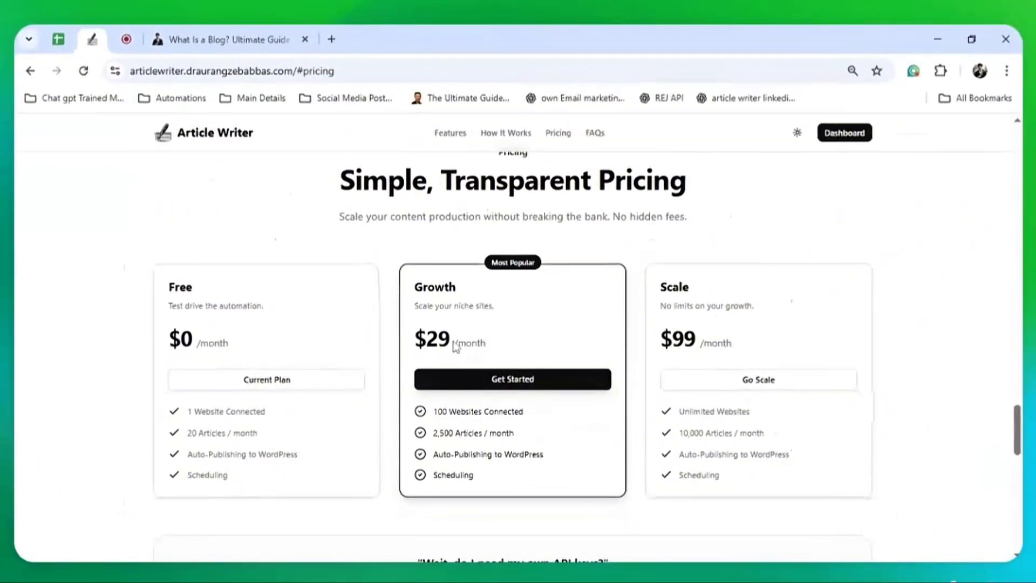
pyautogui.moveTo(415, 340); pyautogui.dragTo(511, 340)
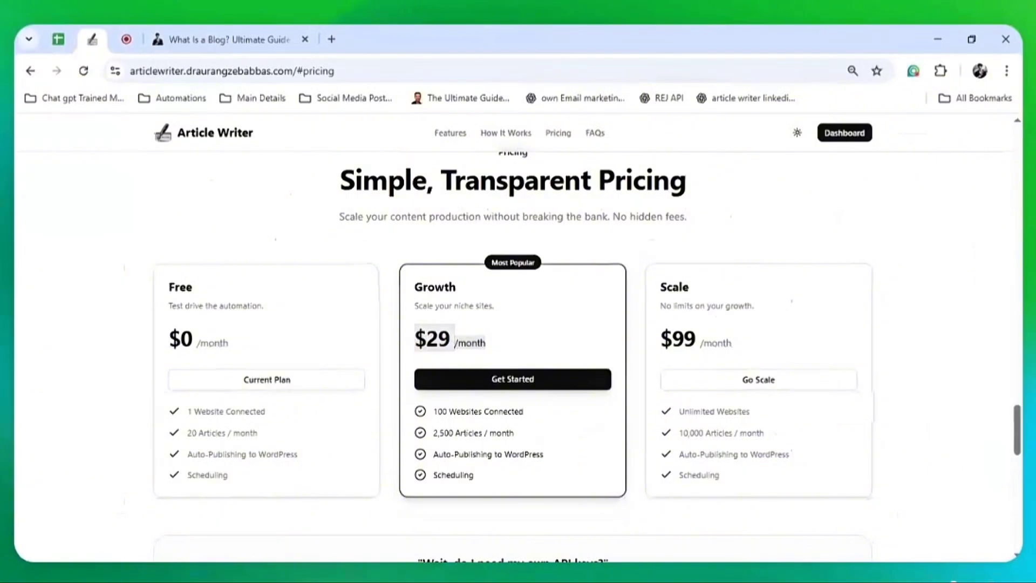
pyautogui.moveTo(434, 433); pyautogui.dragTo(454, 433)
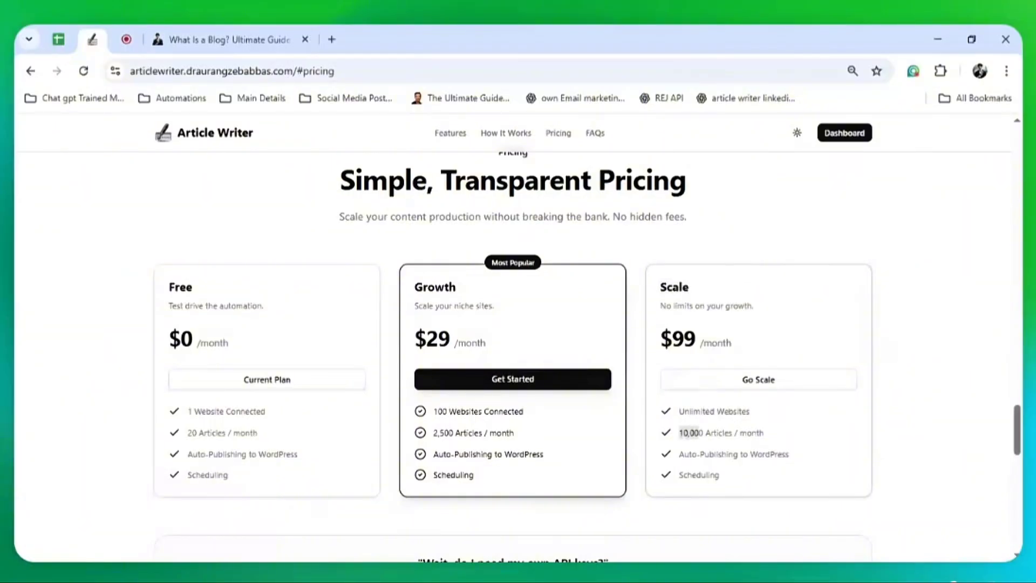
pyautogui.scroll(-4, 733, 316)
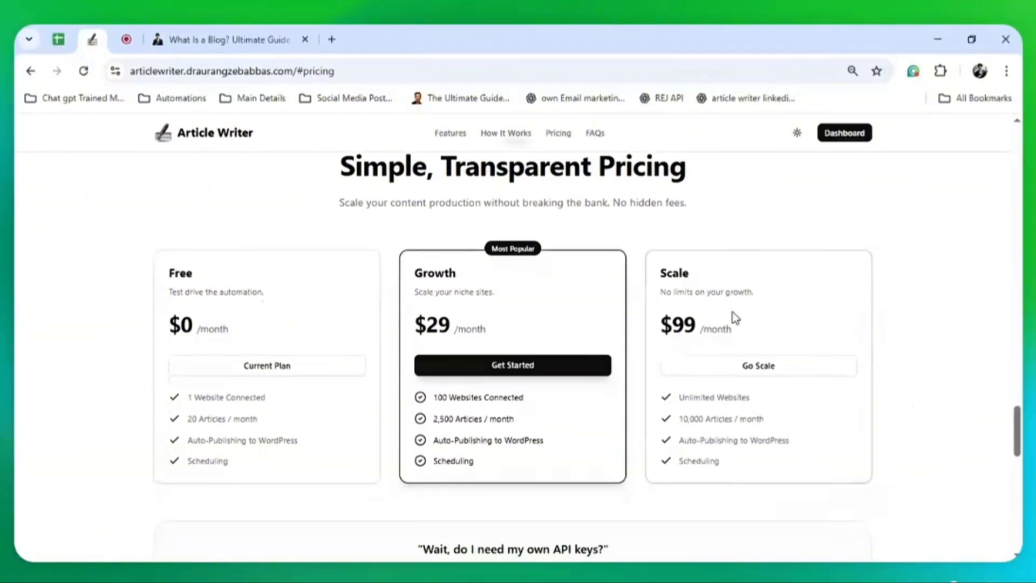
pyautogui.scroll(1, 681, 261)
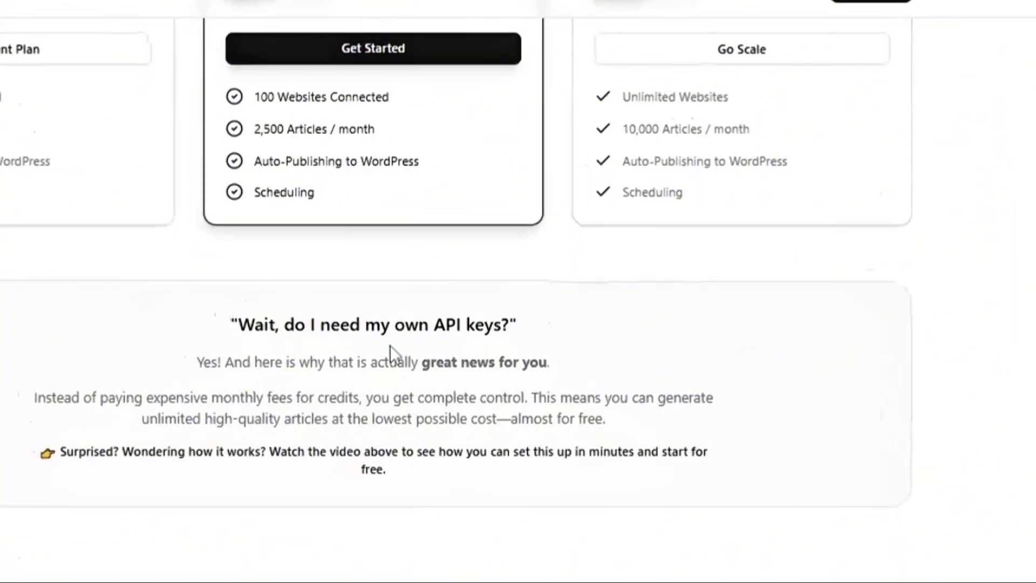
pyautogui.moveTo(409, 362); pyautogui.dragTo(521, 362)
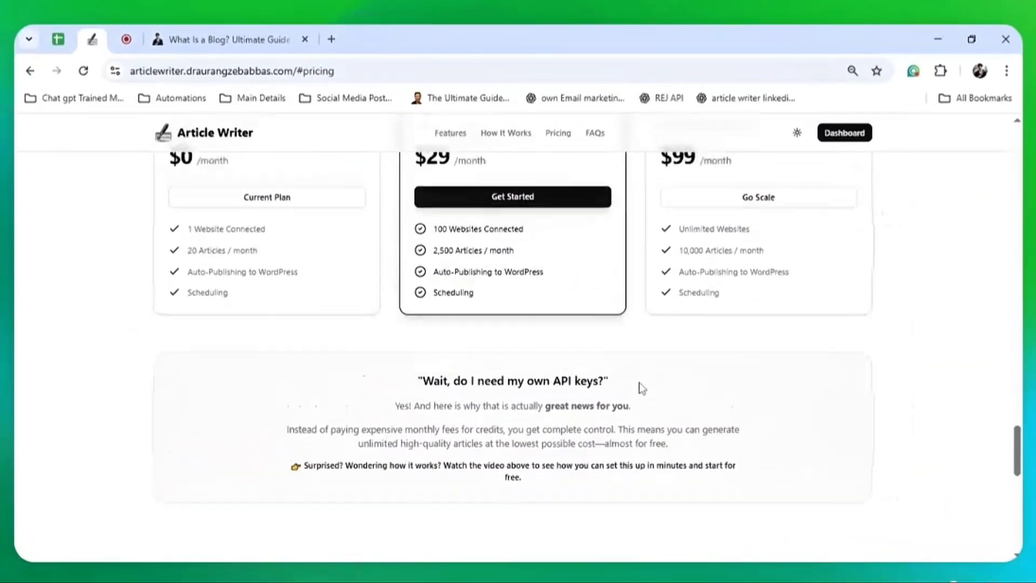
pyautogui.scroll(3, 641, 387)
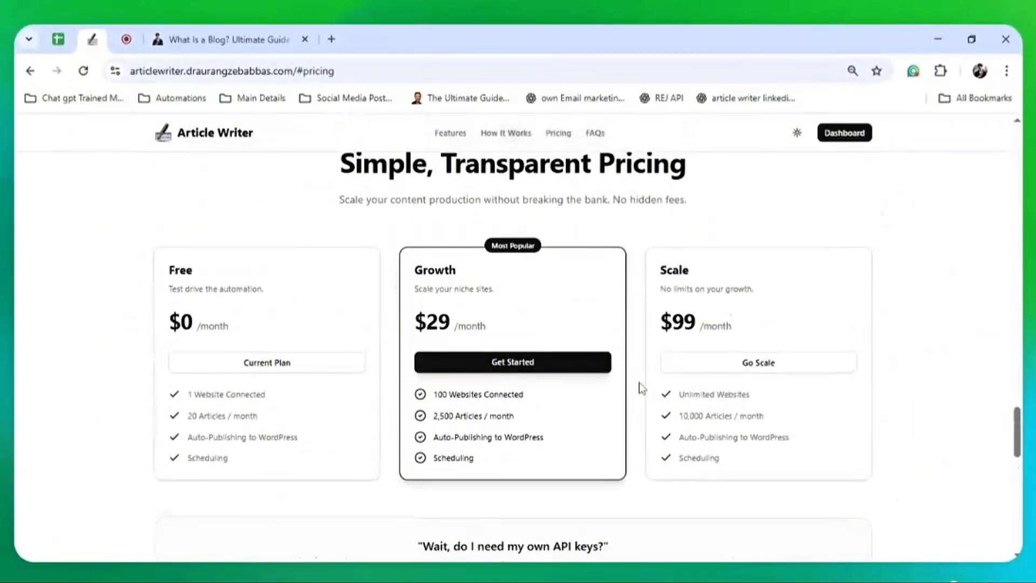
pyautogui.click(60, 39)
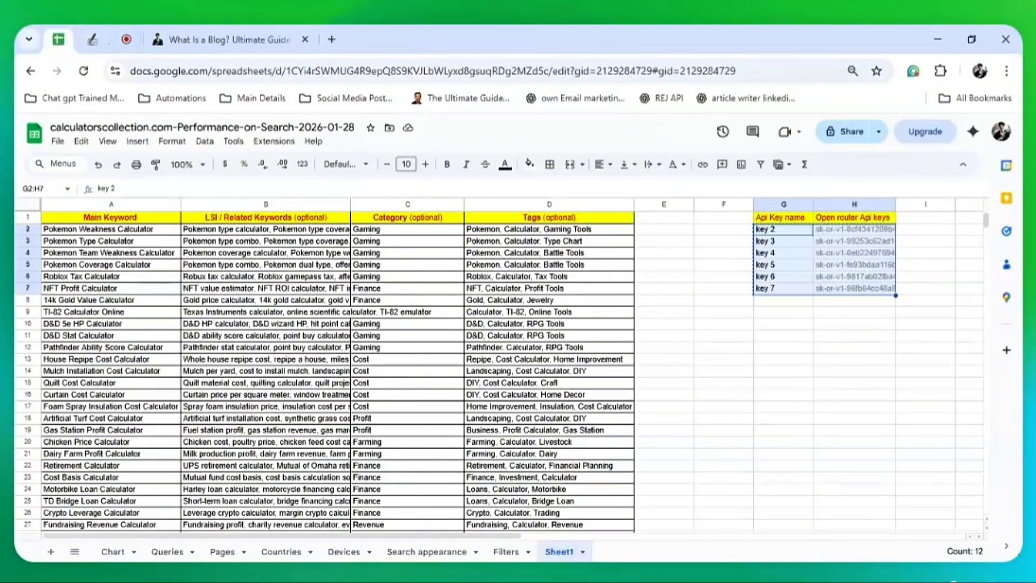
# Open OpenRouter in a new tab, check its account menu, then return to Article Writer's Dashboard
pyautogui.click(770, 322)
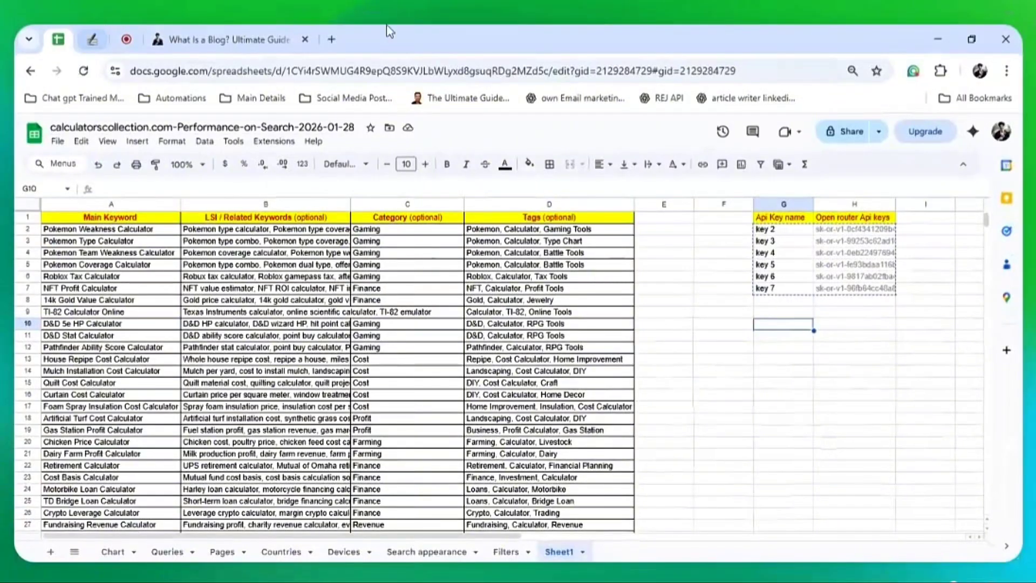
pyautogui.click(333, 37)
pyautogui.write('openrou')
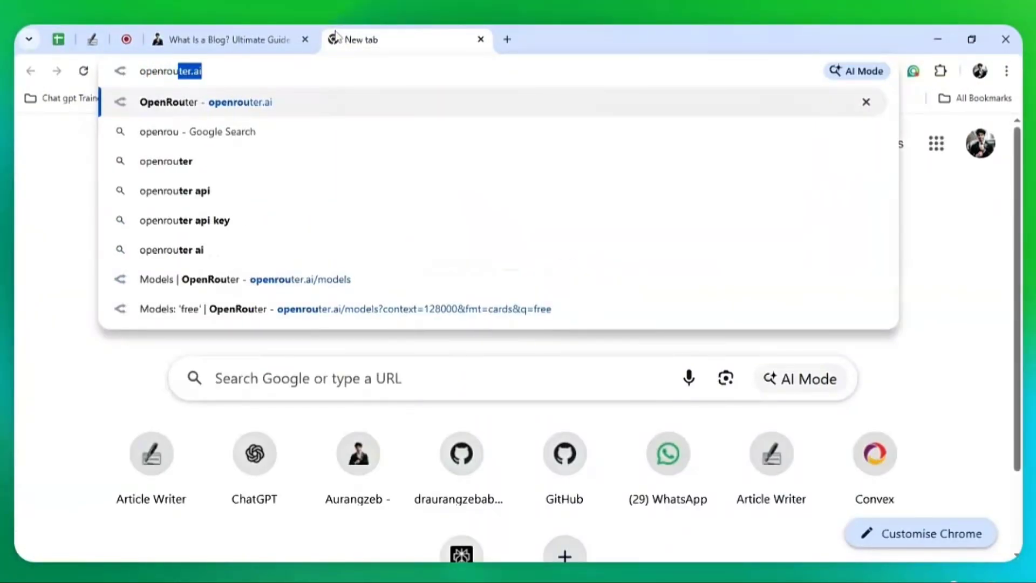
pyautogui.press('Return')
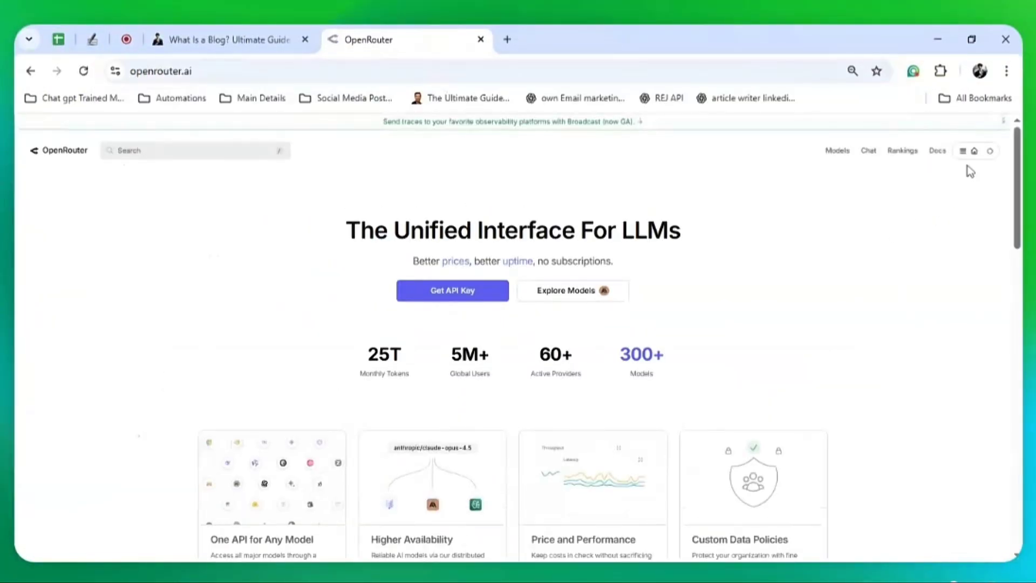
pyautogui.click(990, 152)
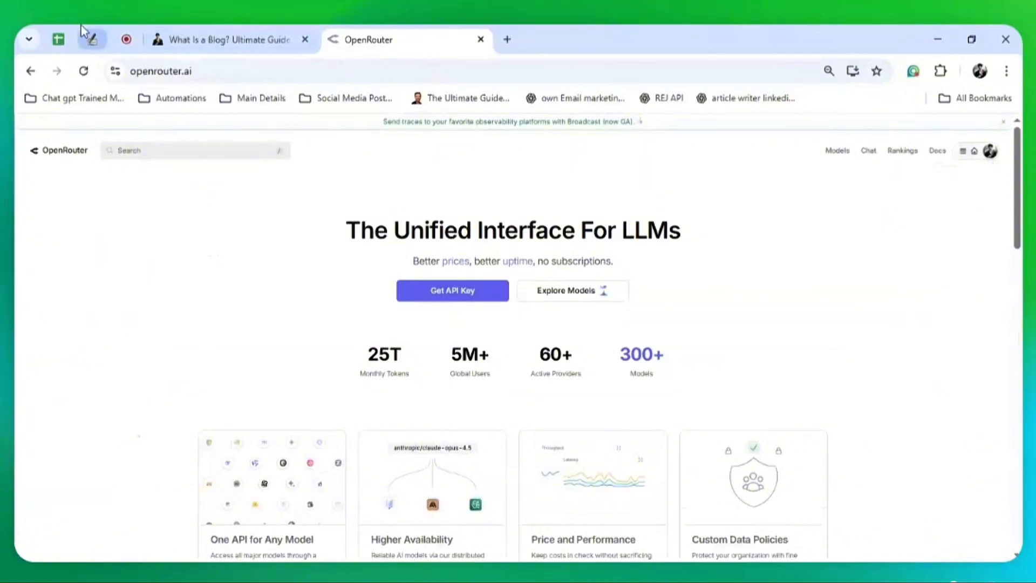
pyautogui.click(91, 38)
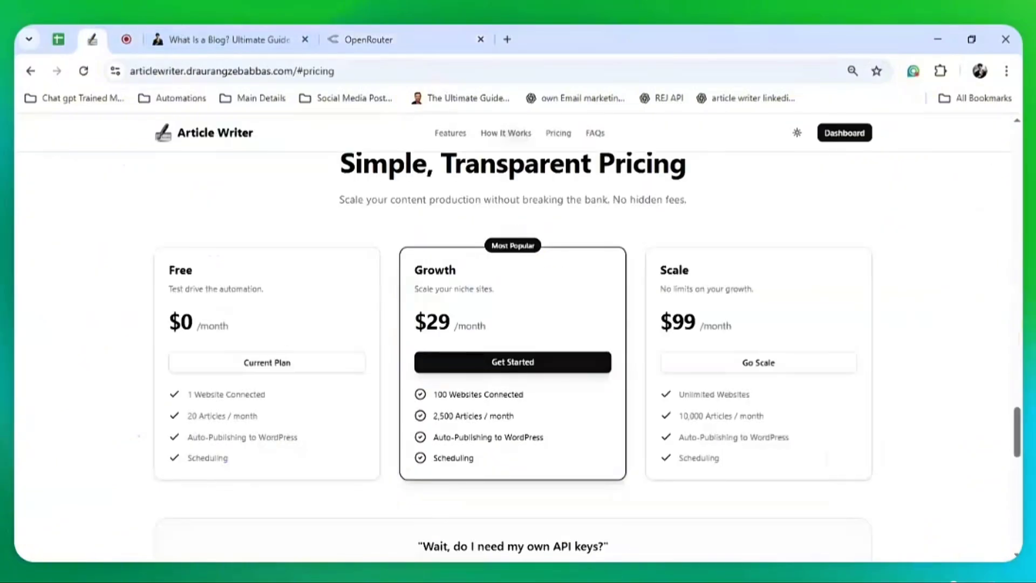
pyautogui.click(841, 138)
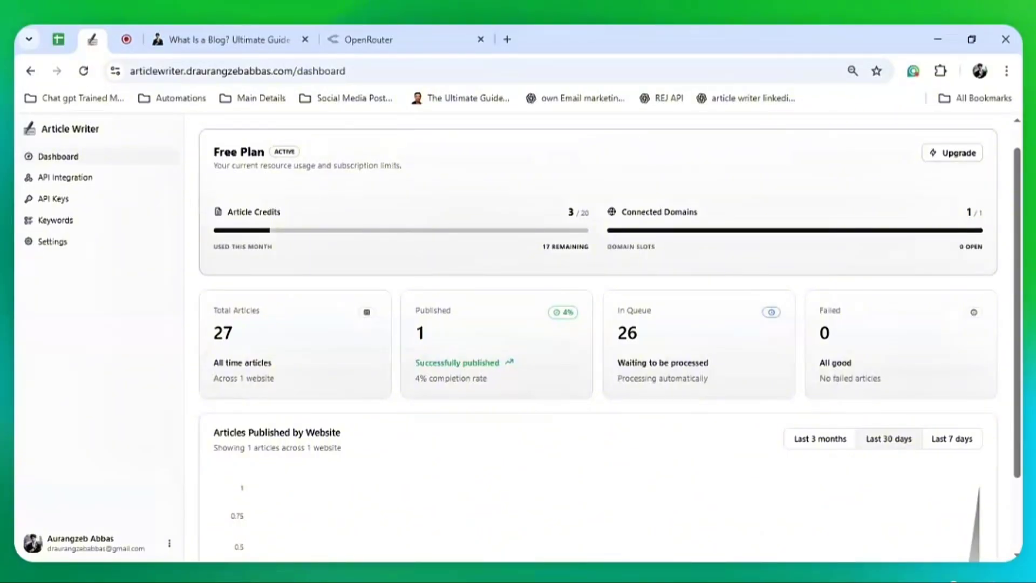
# Open the keyword queue in Article Writer
pyautogui.scroll(-2, 837, 424)
pyautogui.scroll(3, 840, 425)
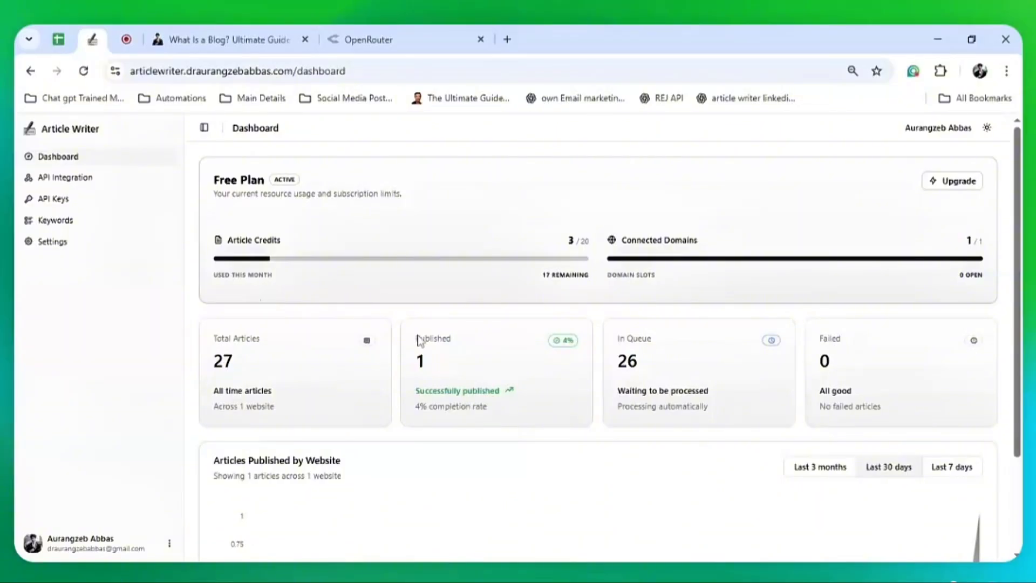
pyautogui.scroll(-2, 469, 374)
pyautogui.scroll(2, 470, 374)
pyautogui.scroll(-3, 335, 324)
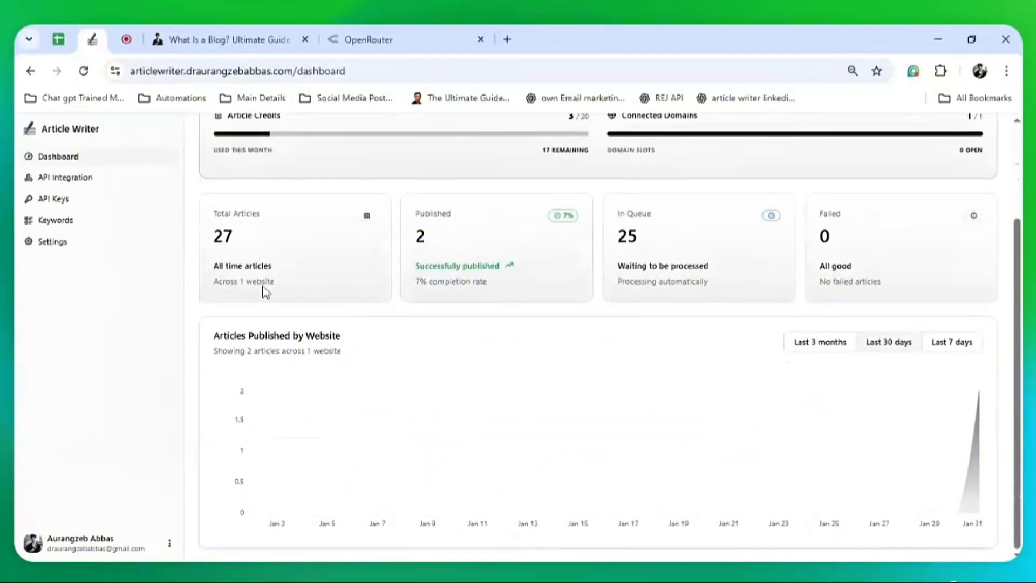
pyautogui.click(36, 221)
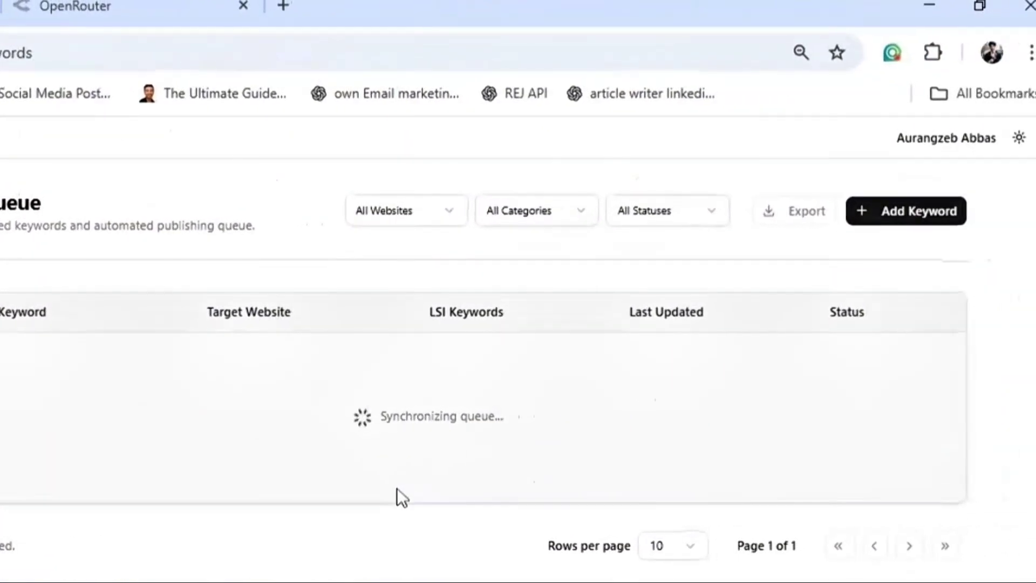
# Show 50 keywords per page and scroll down to the last rows of the queue
pyautogui.scroll(-5, 397, 487)
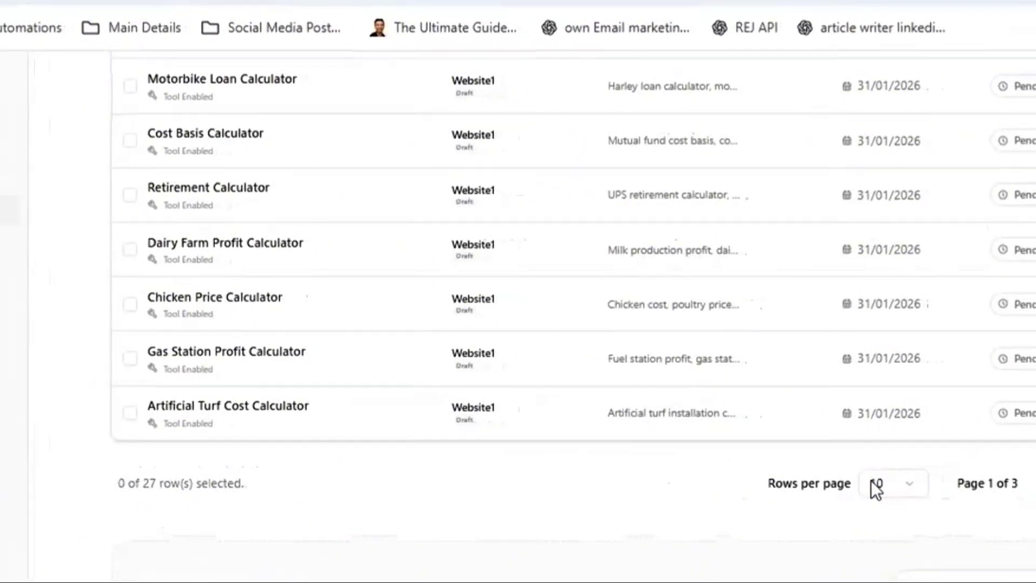
pyautogui.click(721, 518)
pyautogui.click(887, 426)
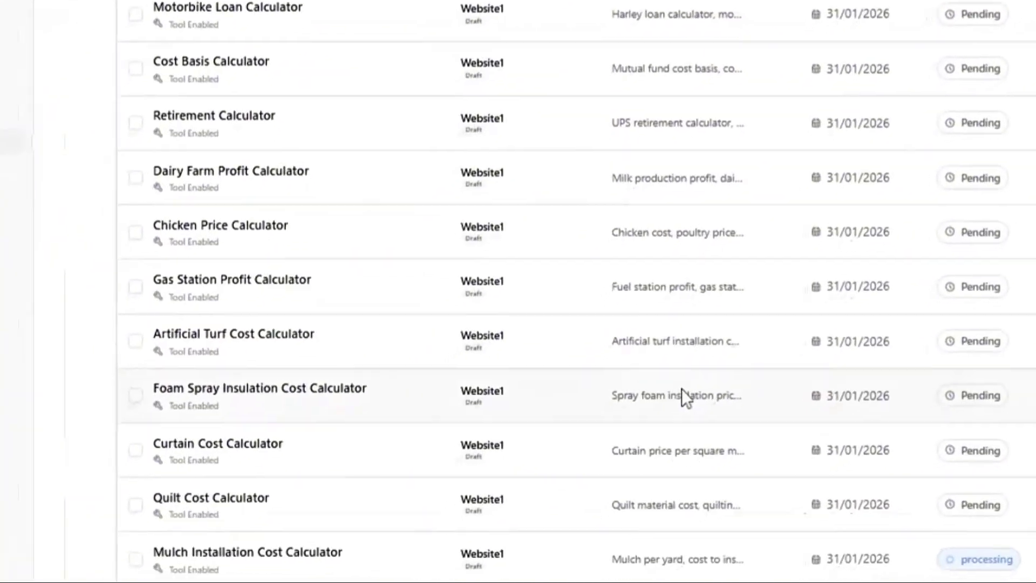
pyautogui.scroll(-6, 690, 436)
pyautogui.scroll(-4, 588, 291)
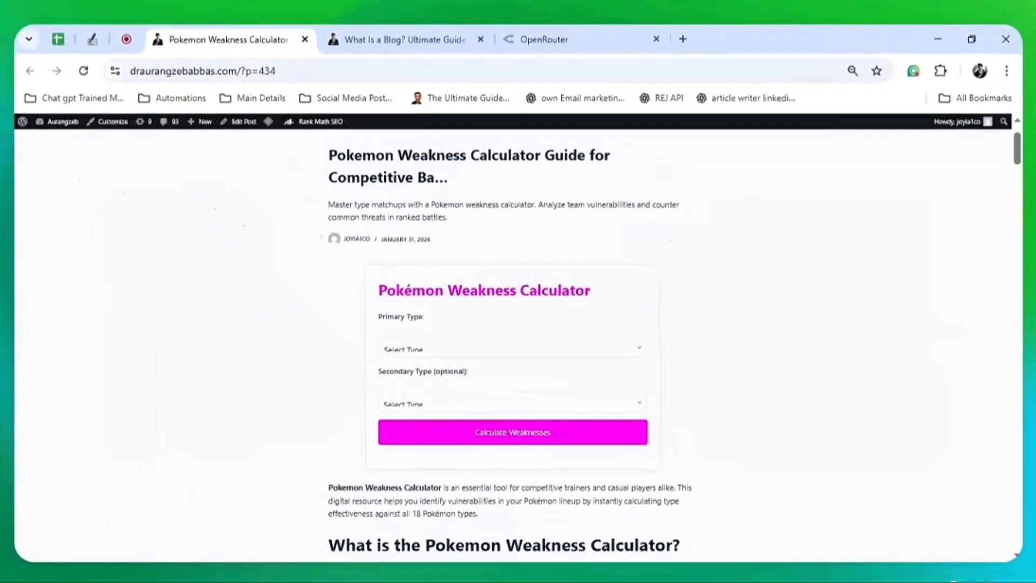
# Highlight the Pokémon Weakness Calculator heading, then scroll down through the post
pyautogui.moveTo(421, 290); pyautogui.dragTo(378, 290)
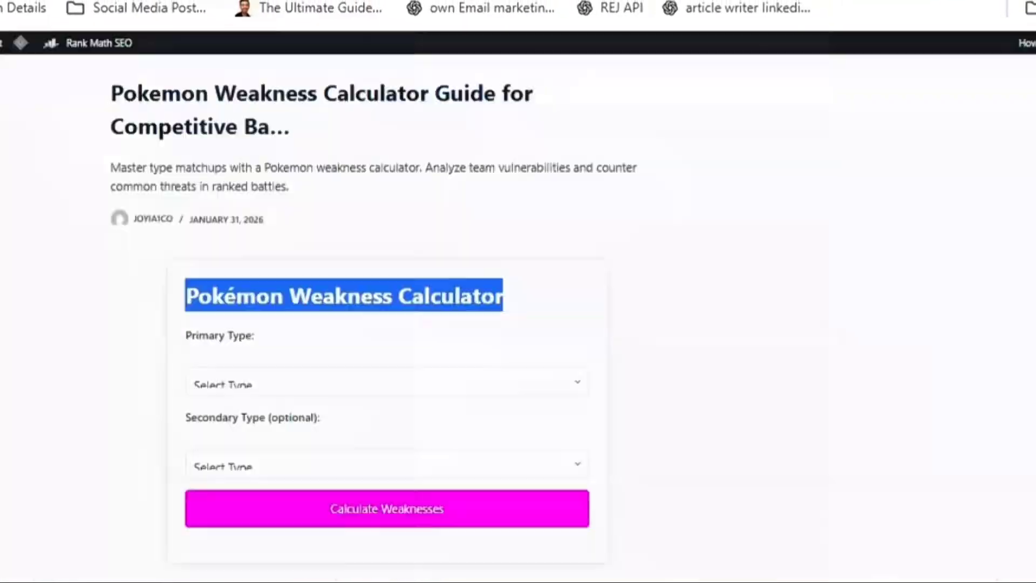
pyautogui.click(790, 372)
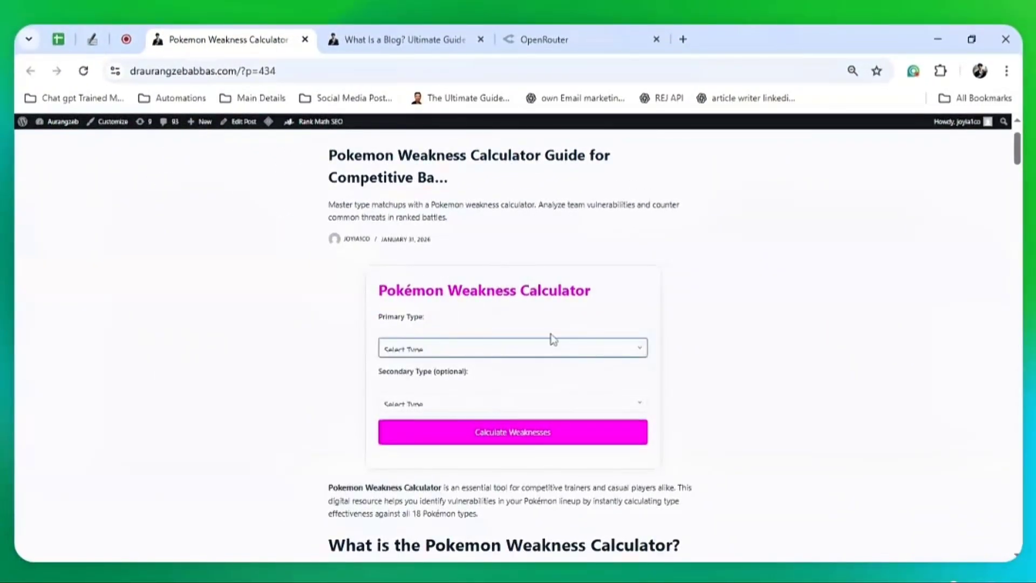
pyautogui.scroll(-4, 655, 423)
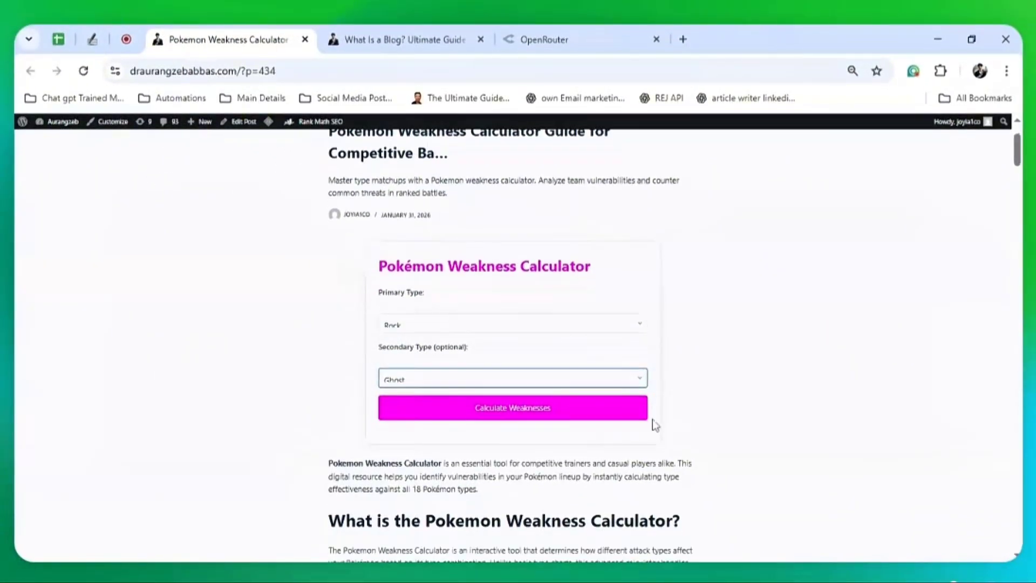
pyautogui.scroll(-5, 319, 301)
pyautogui.scroll(-20, 513, 345)
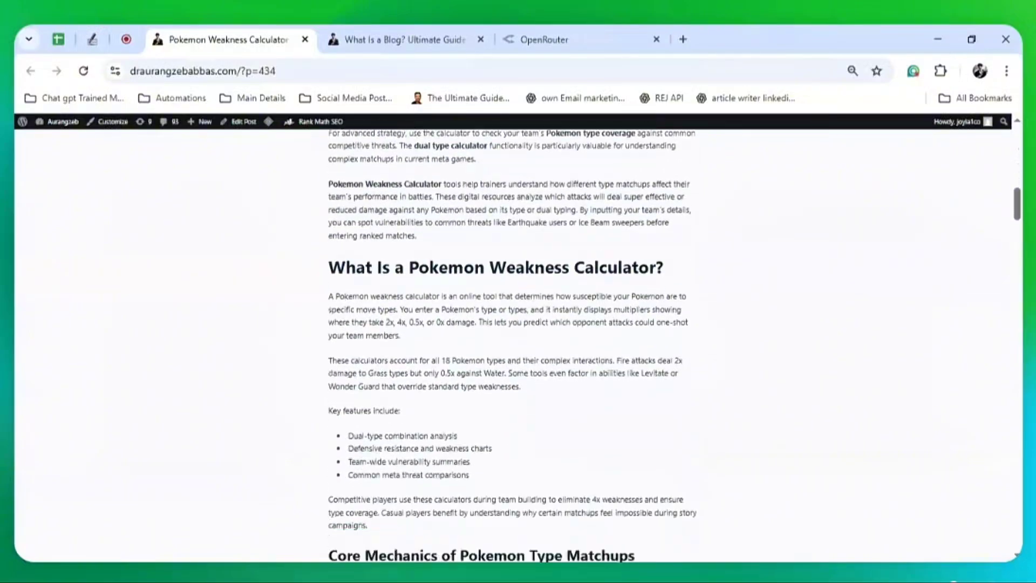
pyautogui.scroll(-6, 513, 345)
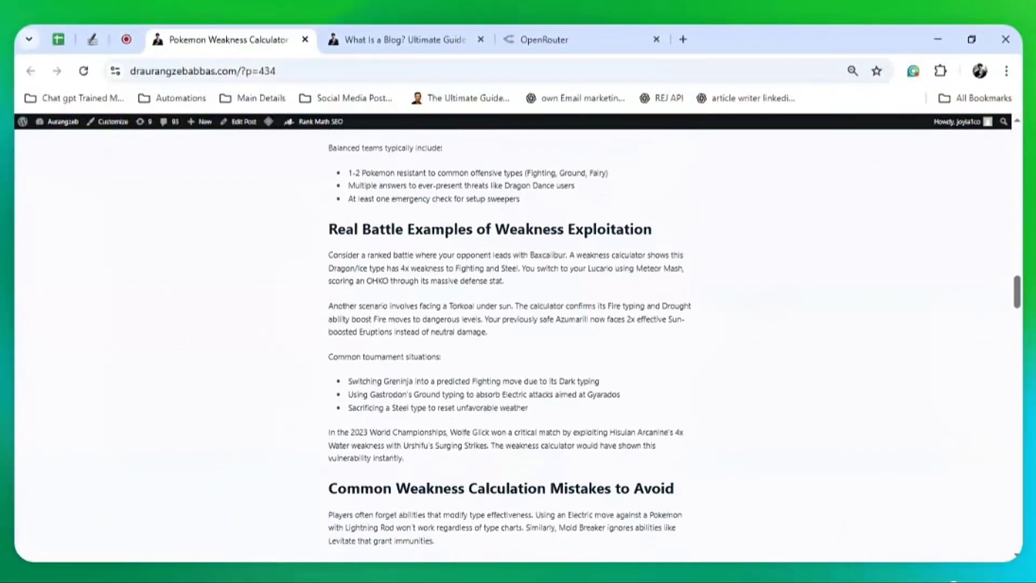
# Highlight passages of the post, including the ranked battle example paragraph
pyautogui.moveTo(348, 317); pyautogui.dragTo(561, 356)
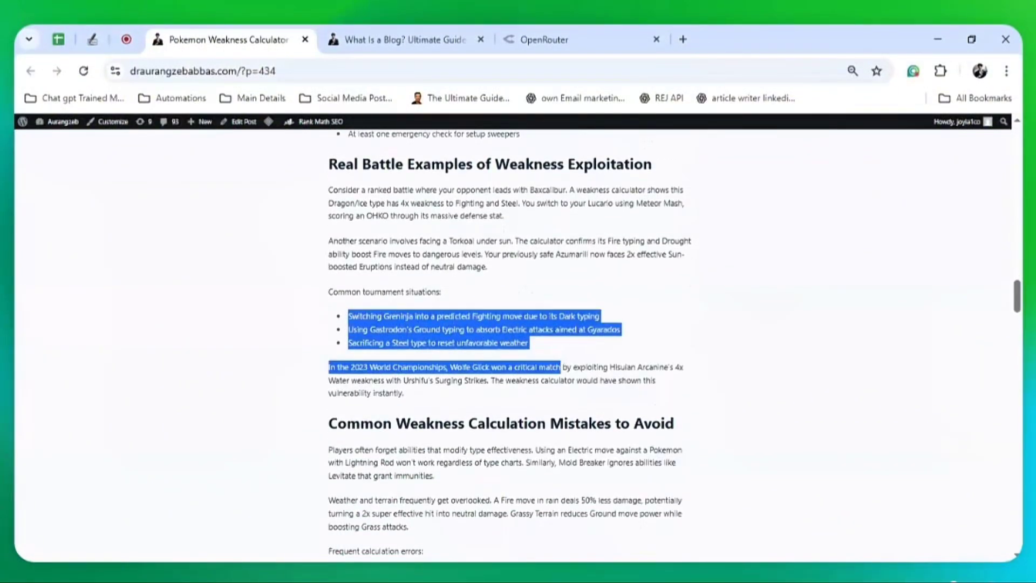
pyautogui.moveTo(329, 190); pyautogui.dragTo(503, 216)
pyautogui.moveTo(348, 316); pyautogui.dragTo(603, 355)
pyautogui.scroll(-10, 603, 355)
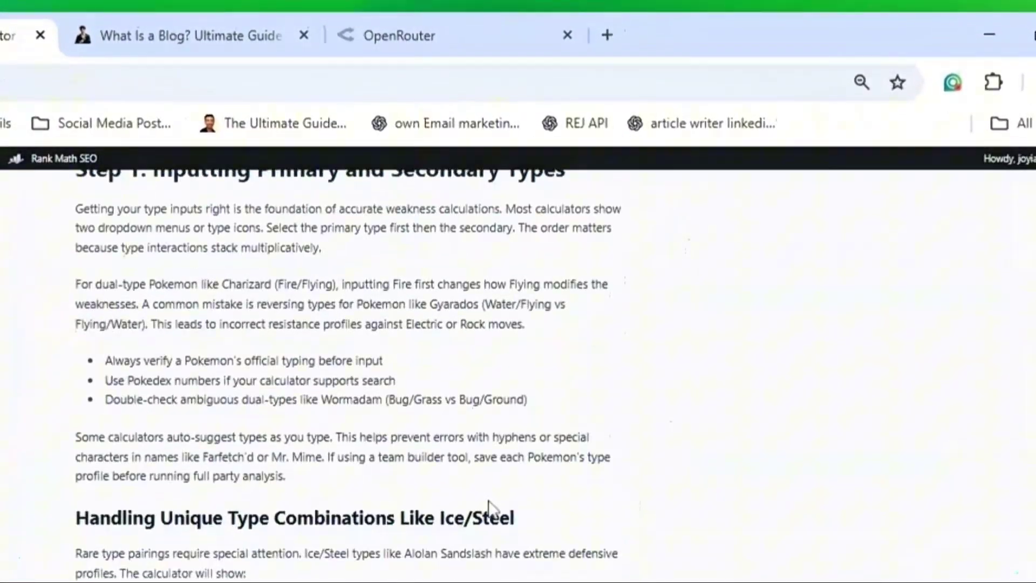
pyautogui.scroll(-2, 488, 501)
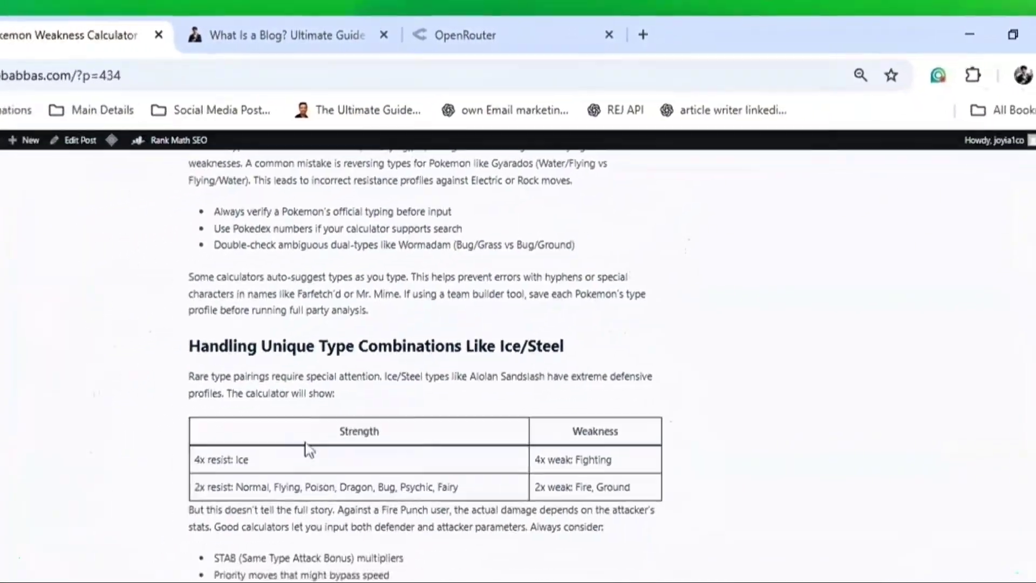
pyautogui.moveTo(307, 442); pyautogui.dragTo(717, 415)
# Select the article body text from the intro through the FAQs
pyautogui.scroll(9, 717, 414)
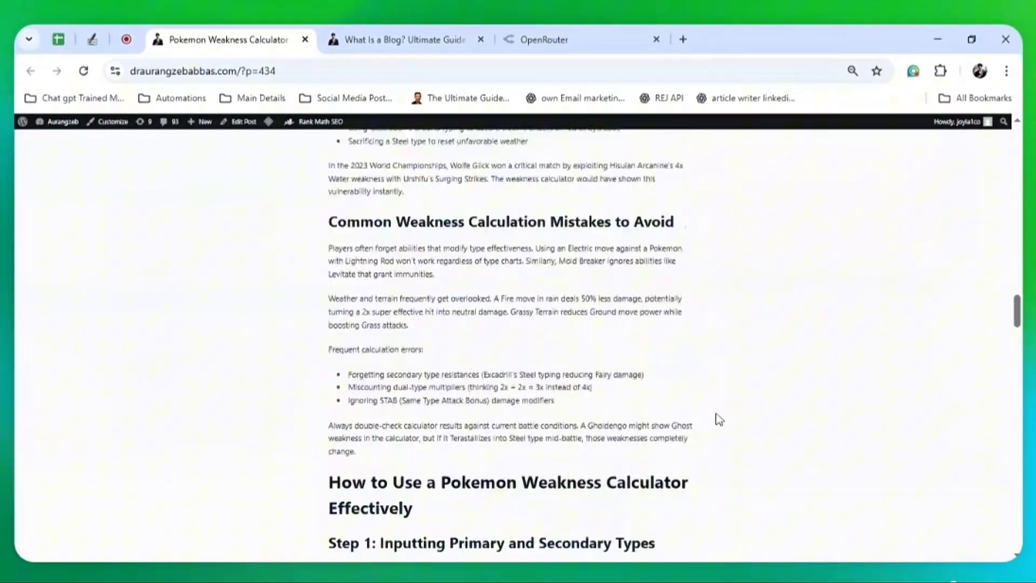
pyautogui.scroll(20, 718, 419)
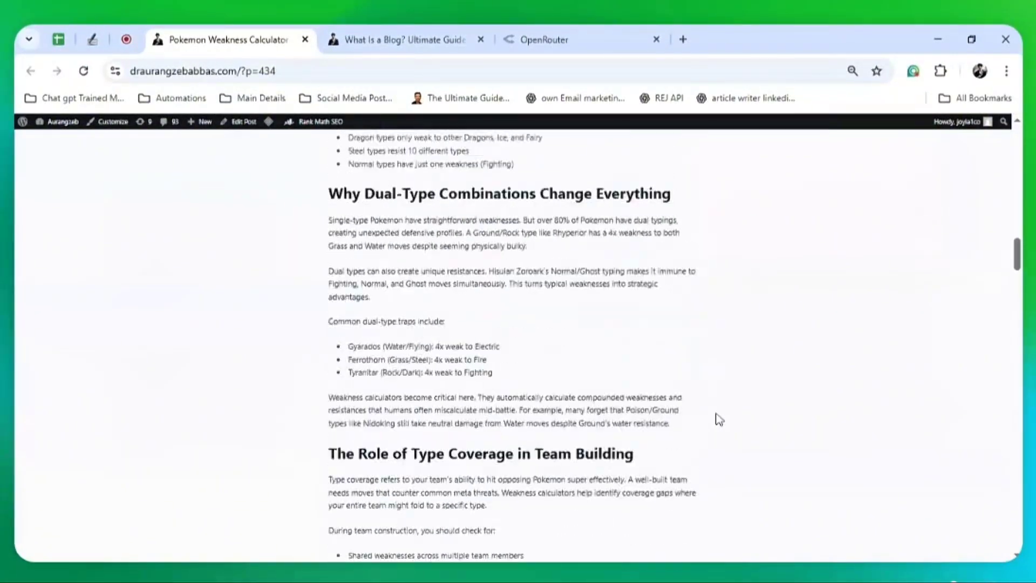
pyautogui.scroll(10, 720, 419)
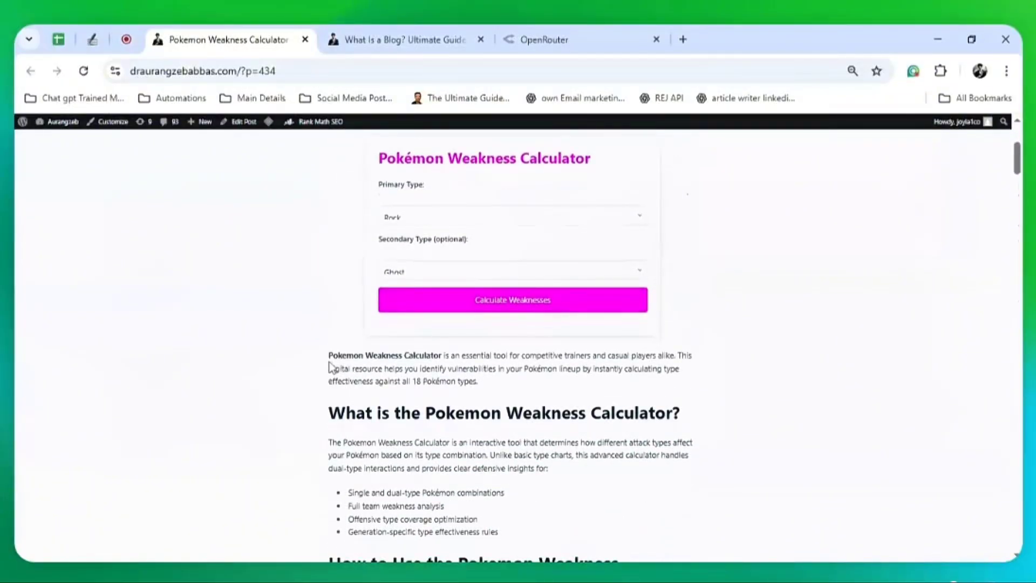
pyautogui.moveTo(331, 367); pyautogui.dragTo(556, 217)
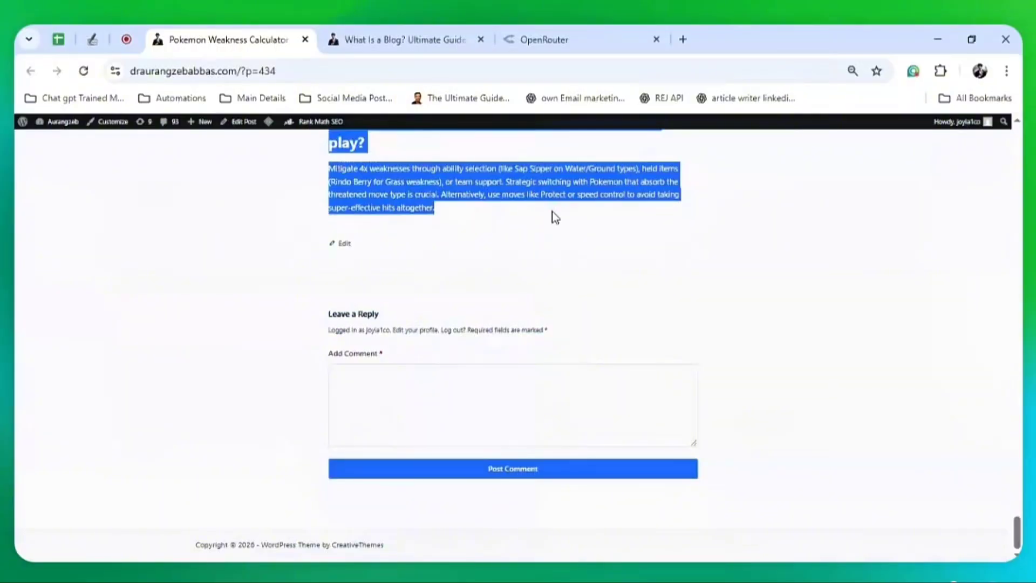
# Open wordcounter.net in a new tab and paste the Pokemon Weakness Calculator article into its editor
pyautogui.click(683, 40)
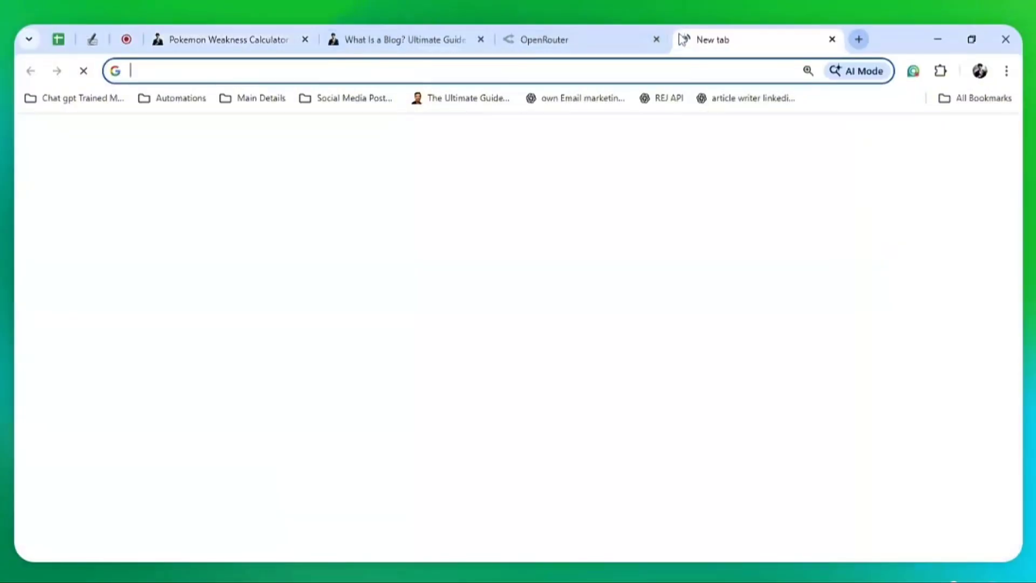
pyautogui.write('wordcounter.net')
pyautogui.press('Return')
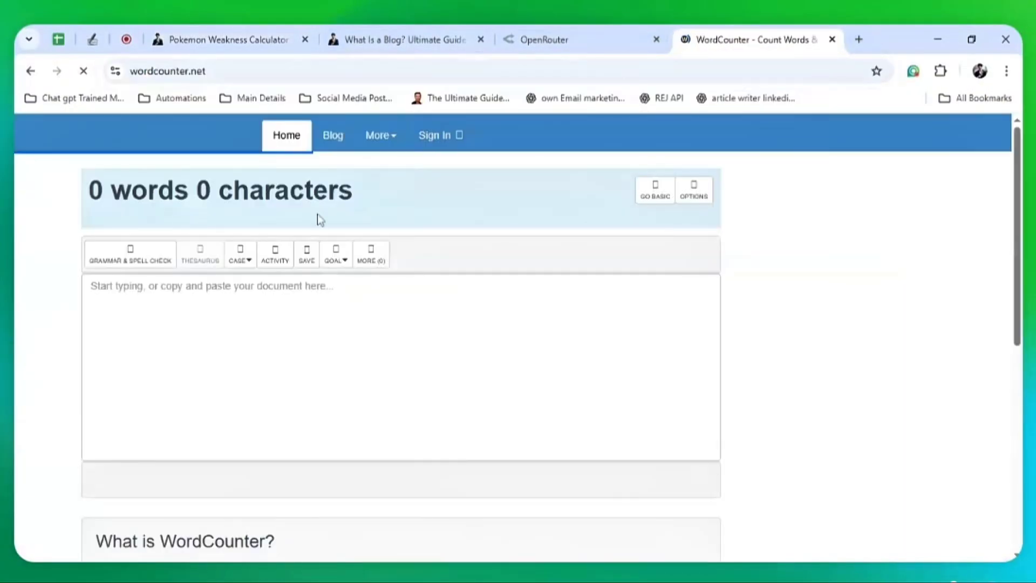
pyautogui.click(282, 308)
pyautogui.hotkey('ctrl', 'v')
pyautogui.hotkey('ctrl', 'a')
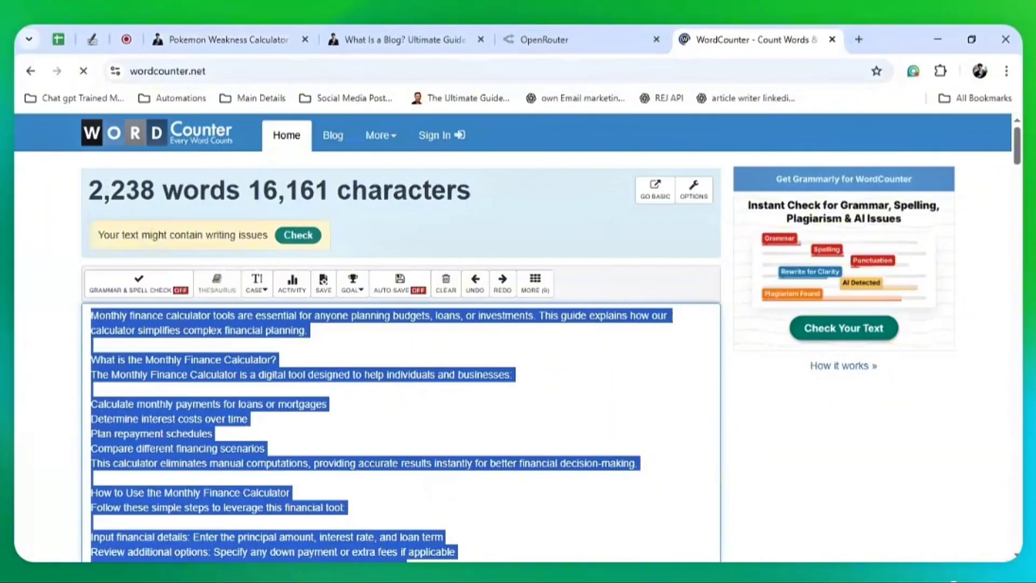
pyautogui.hotkey('ctrl', 'v')
# Note the 2,513-word total, then return to the What Is a Blog? post
pyautogui.moveTo(162, 191); pyautogui.dragTo(104, 190)
pyautogui.click(130, 191)
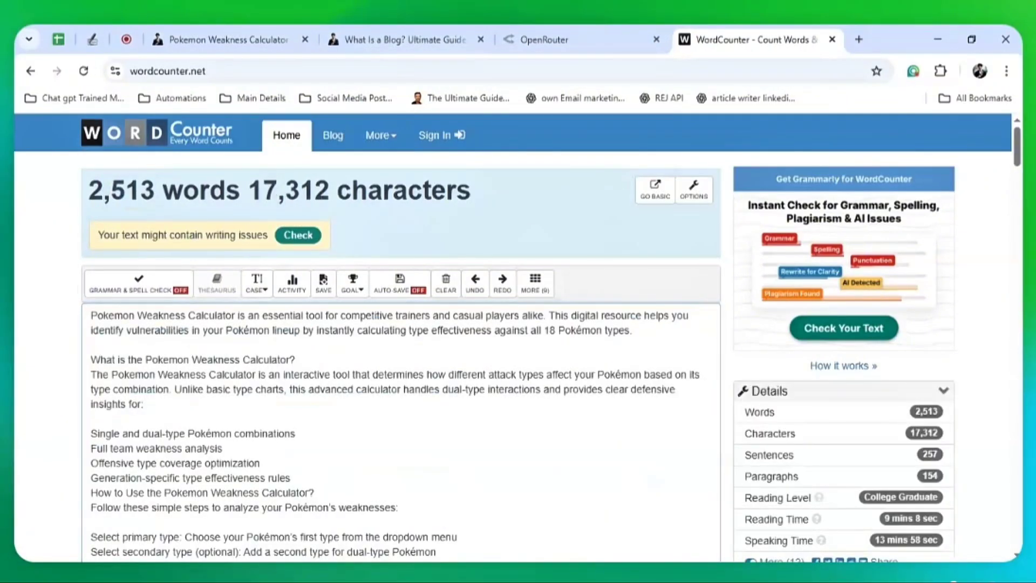
pyautogui.click(91, 419)
pyautogui.scroll(-1, 517, 337)
pyautogui.scroll(1, 517, 337)
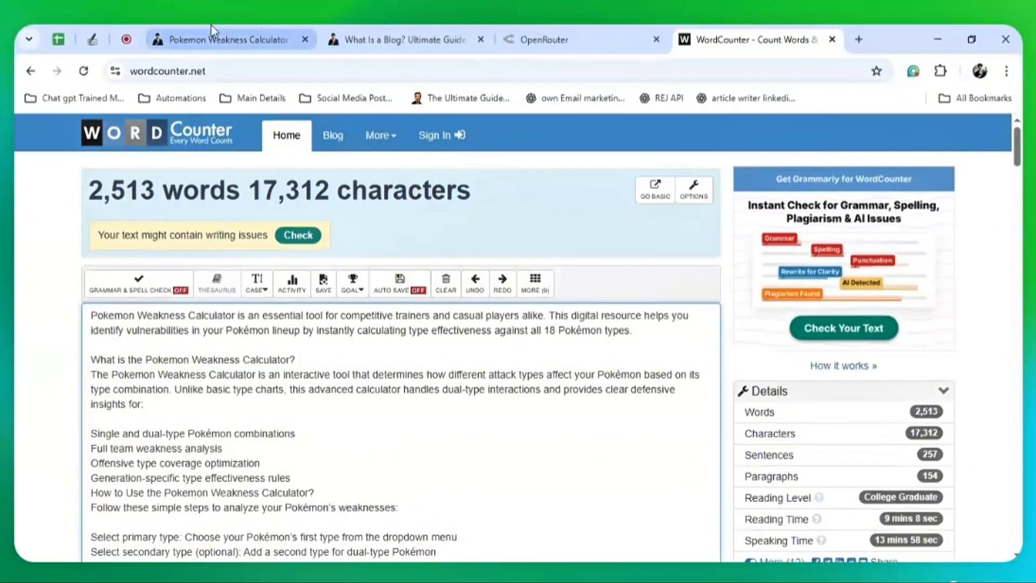
pyautogui.click(399, 33)
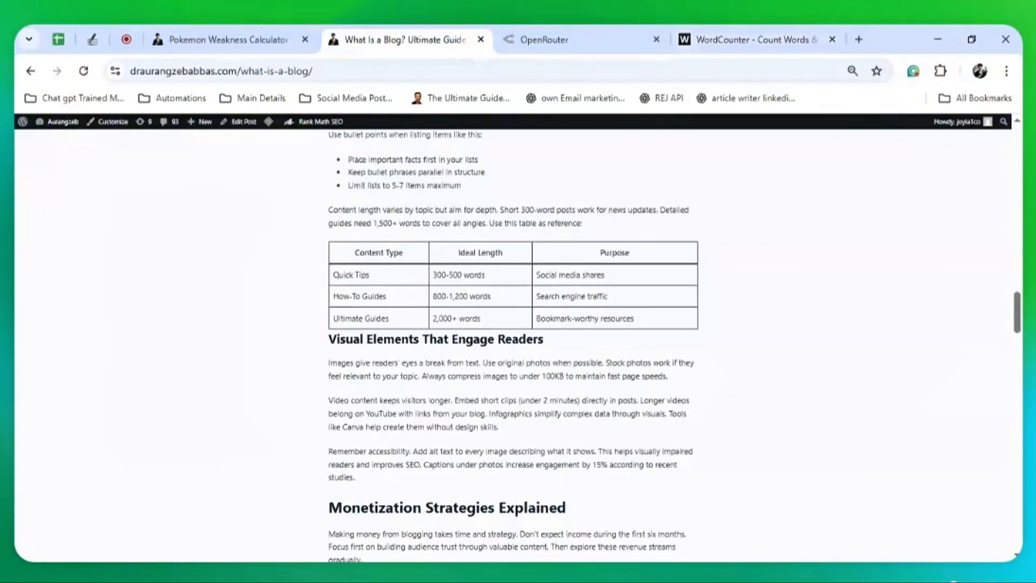
# Check the blog post's 2,393-word count in the SEOWallet Overview
pyautogui.click(20, 341)
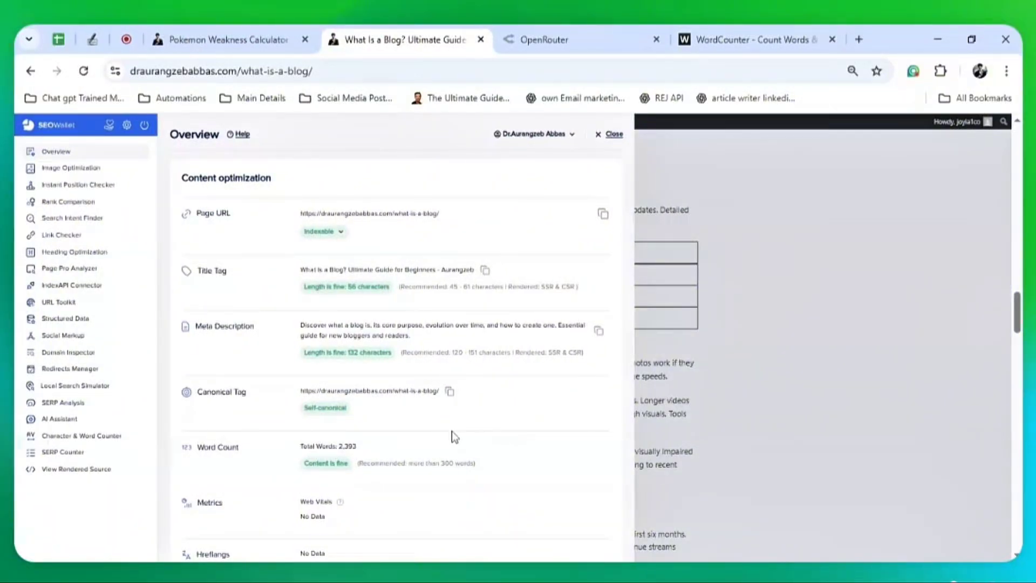
pyautogui.moveTo(475, 464); pyautogui.dragTo(406, 464)
pyautogui.click(386, 451)
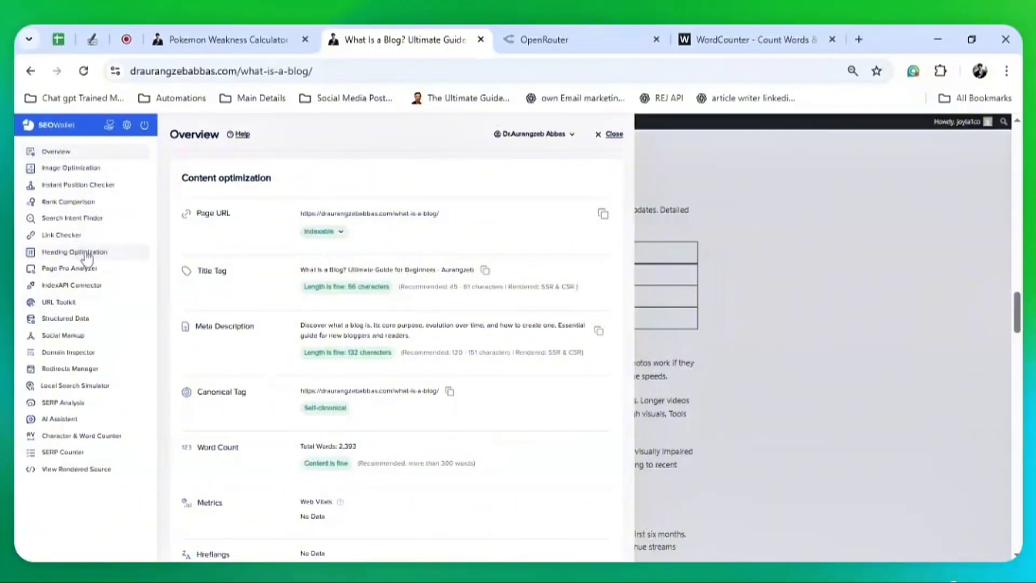
# Review the 28-heading outline, close the SEO panel, and go to the Article Writer dashboard
pyautogui.click(86, 254)
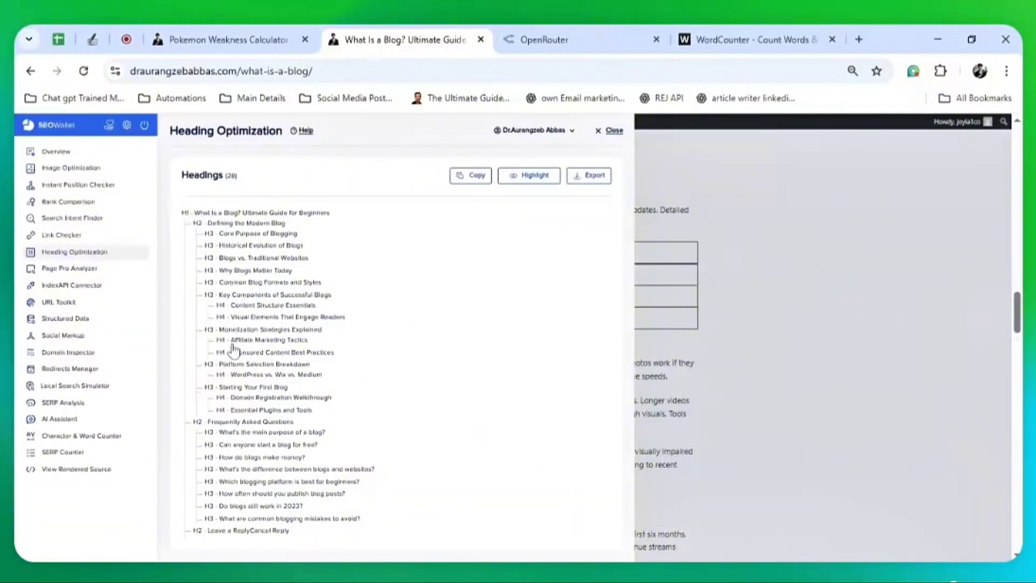
pyautogui.moveTo(228, 344); pyautogui.dragTo(246, 366)
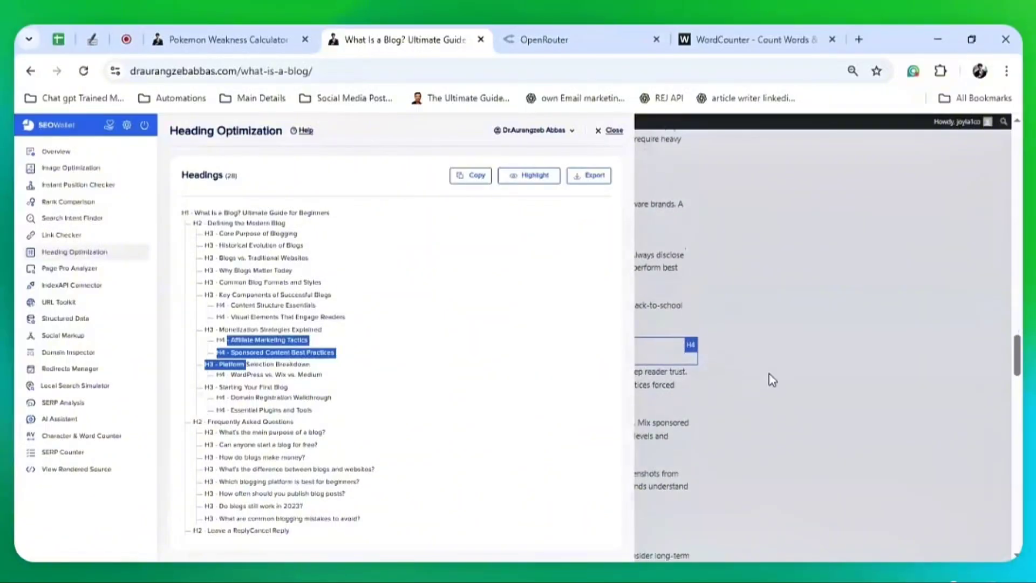
pyautogui.click(773, 384)
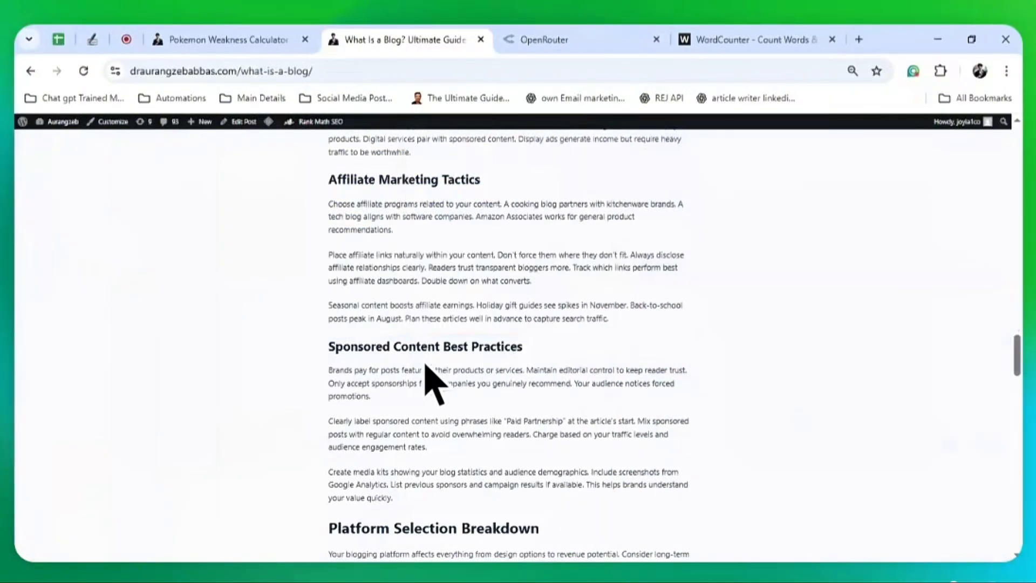
pyautogui.scroll(-5, 427, 372)
pyautogui.scroll(20, 426, 373)
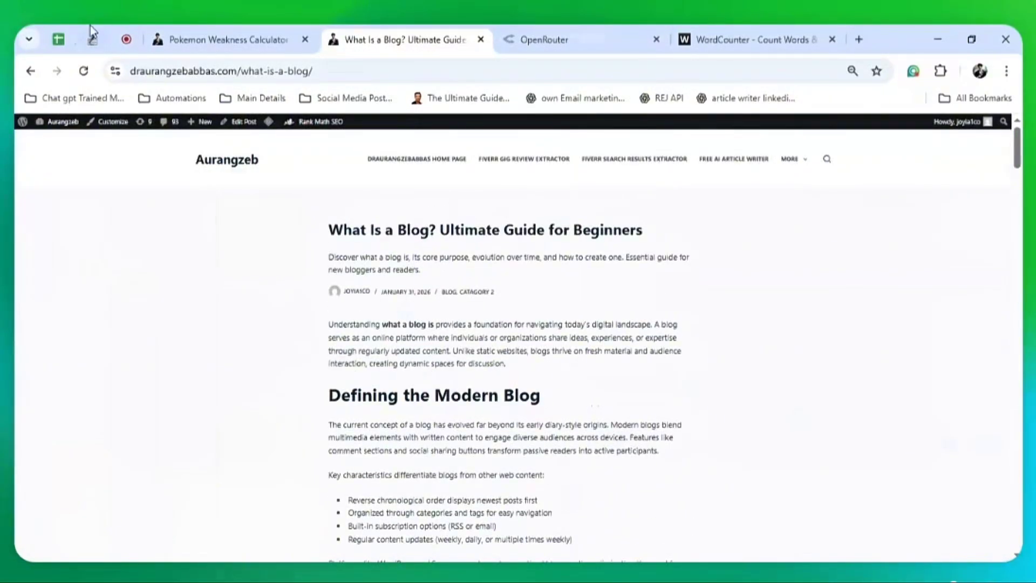
pyautogui.click(92, 39)
pyautogui.click(49, 157)
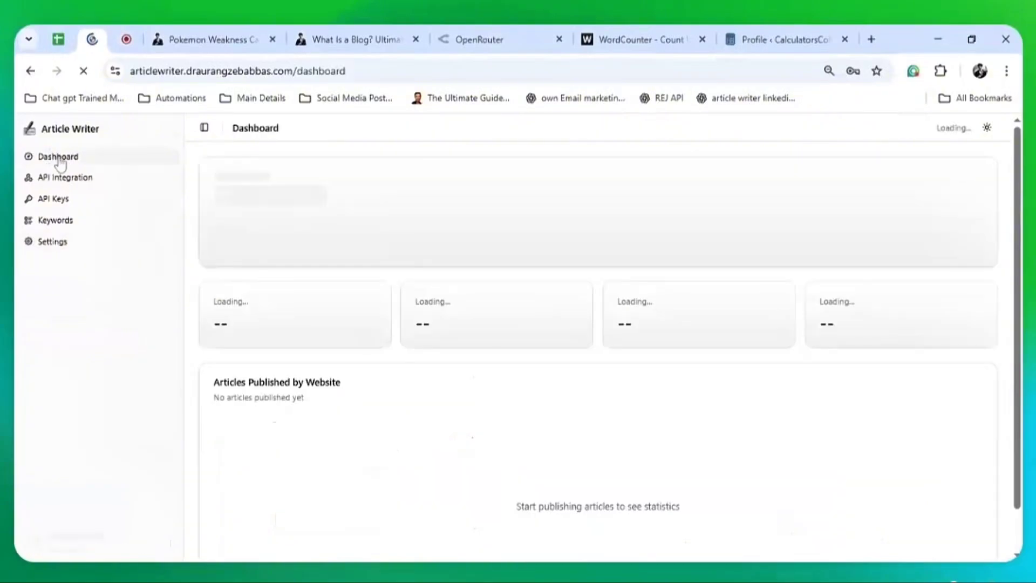